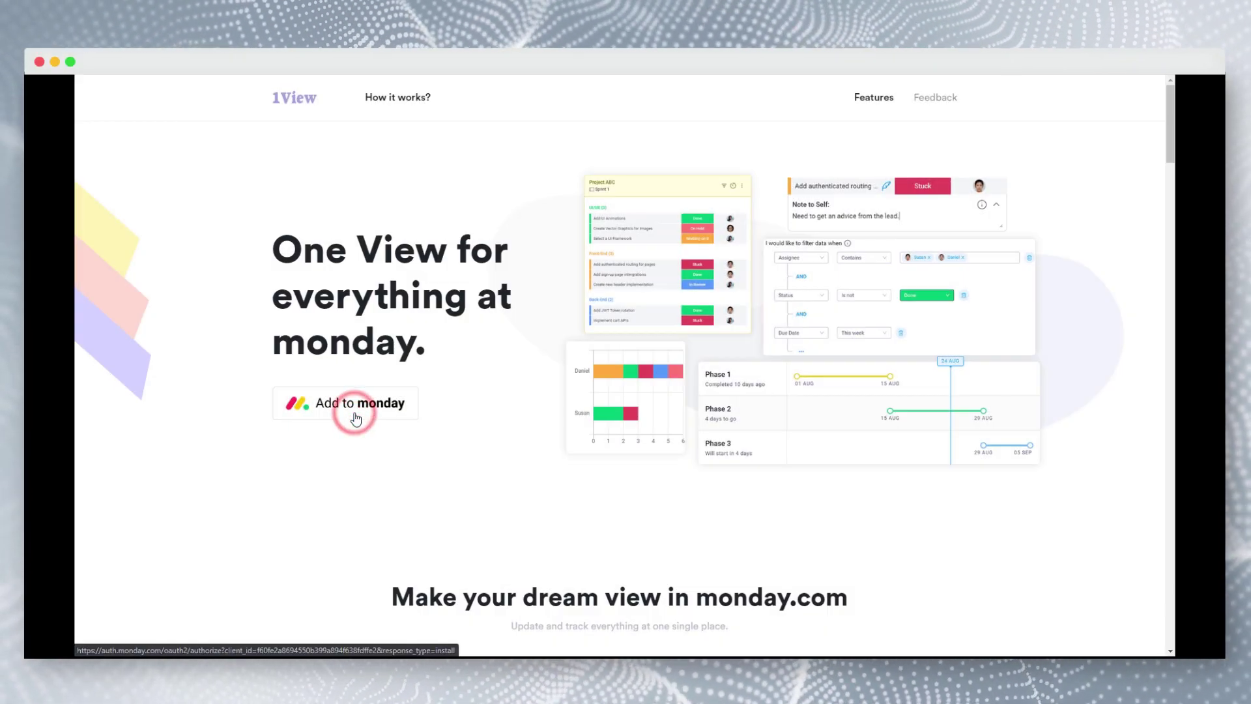
- Install 1View and add it as a widget on the Project ABC dashboard from Account Apps
left_click(355, 417)
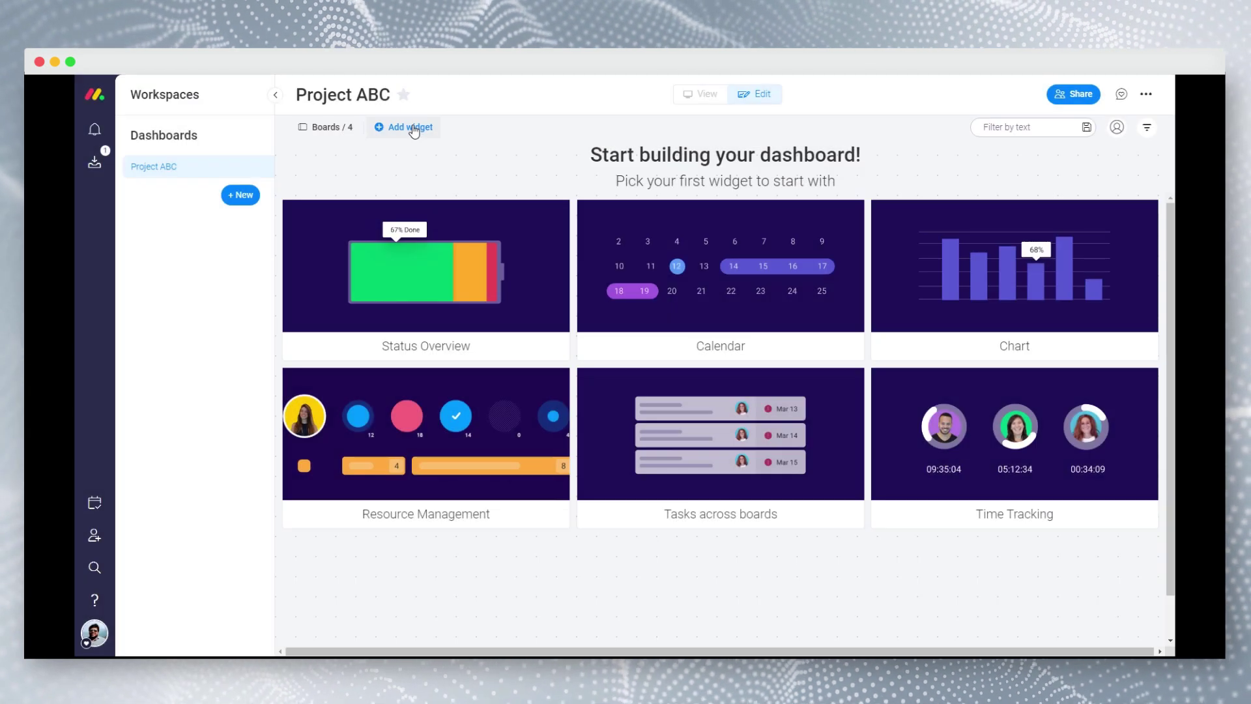
left_click(413, 129)
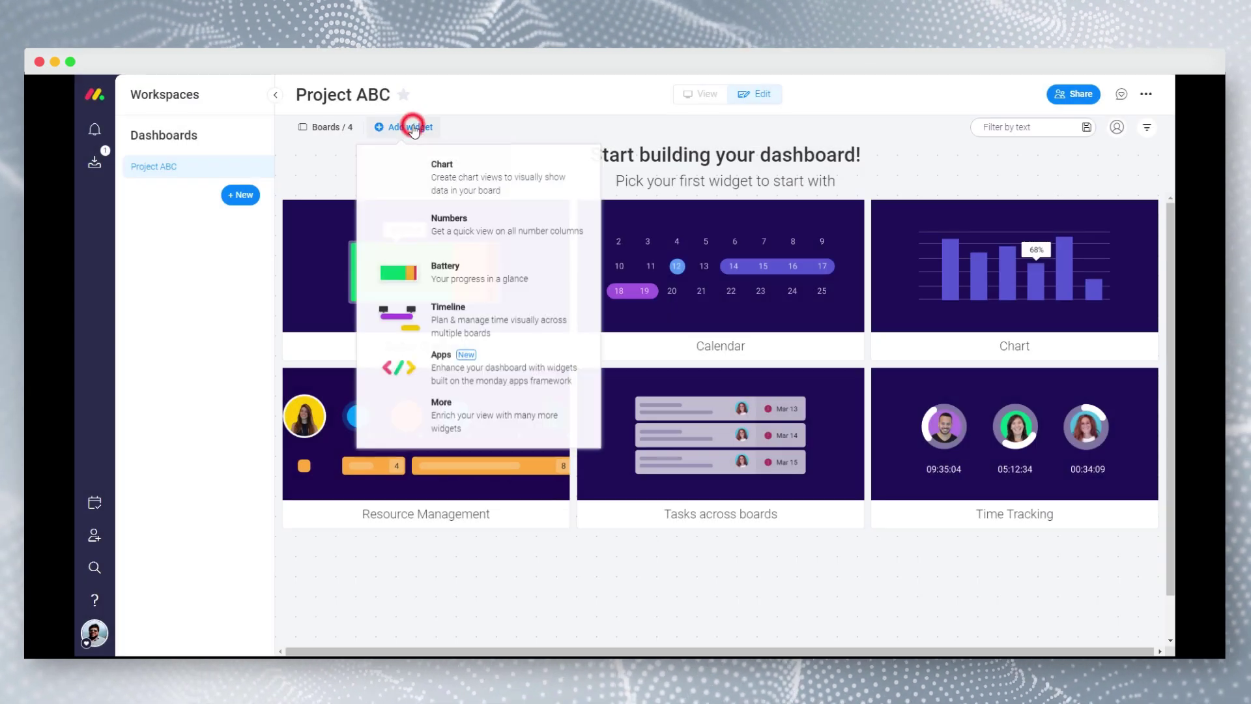
left_click(432, 383)
left_click(415, 428)
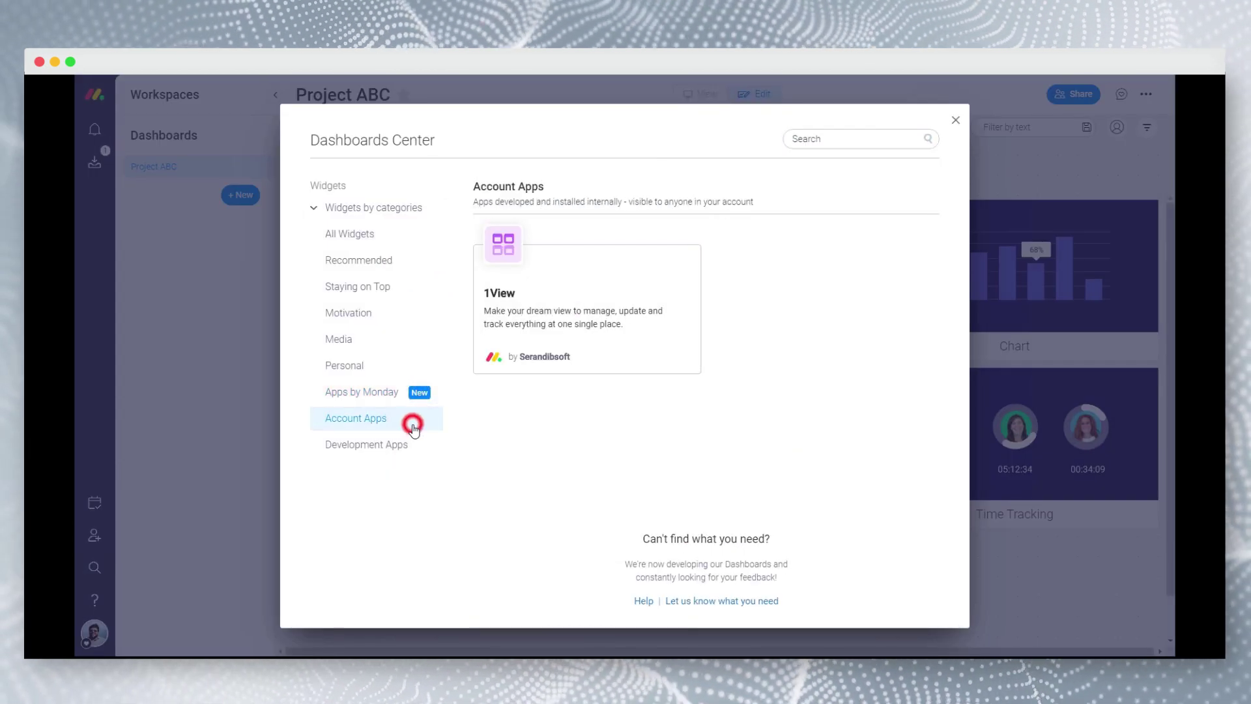
left_click(531, 353)
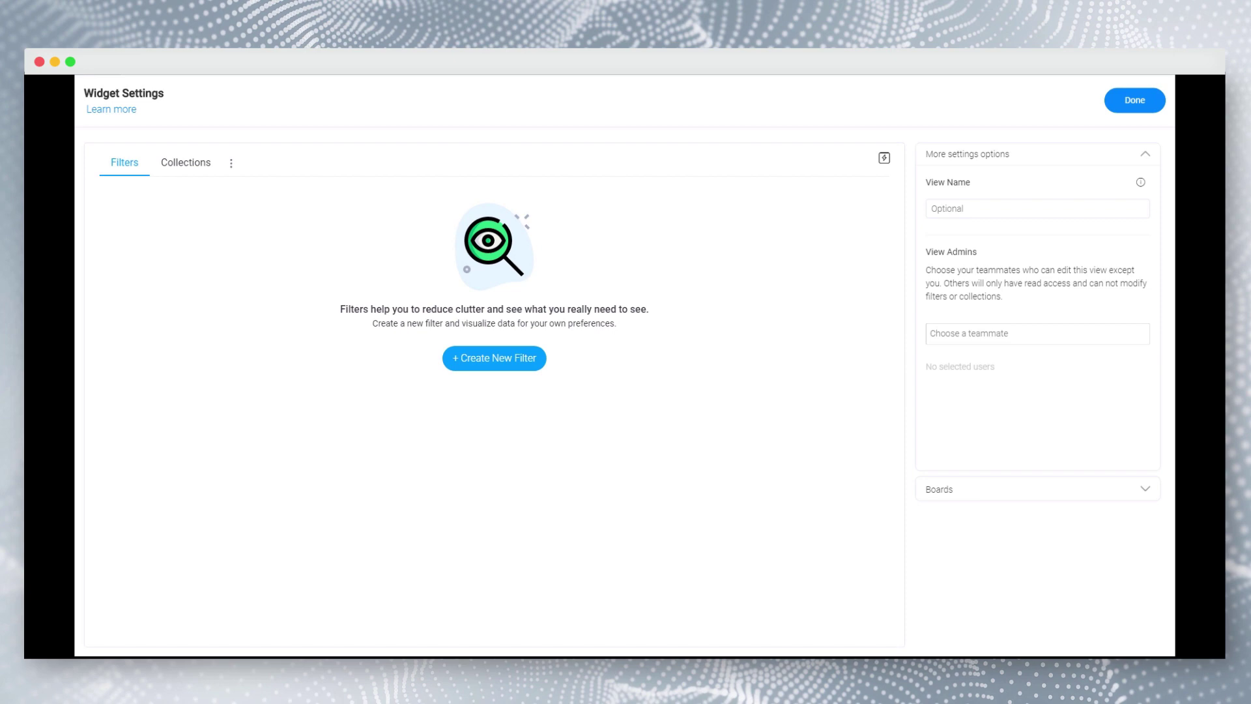
- Add 1View as an app view on the Social media schedule board
left_click(1138, 105)
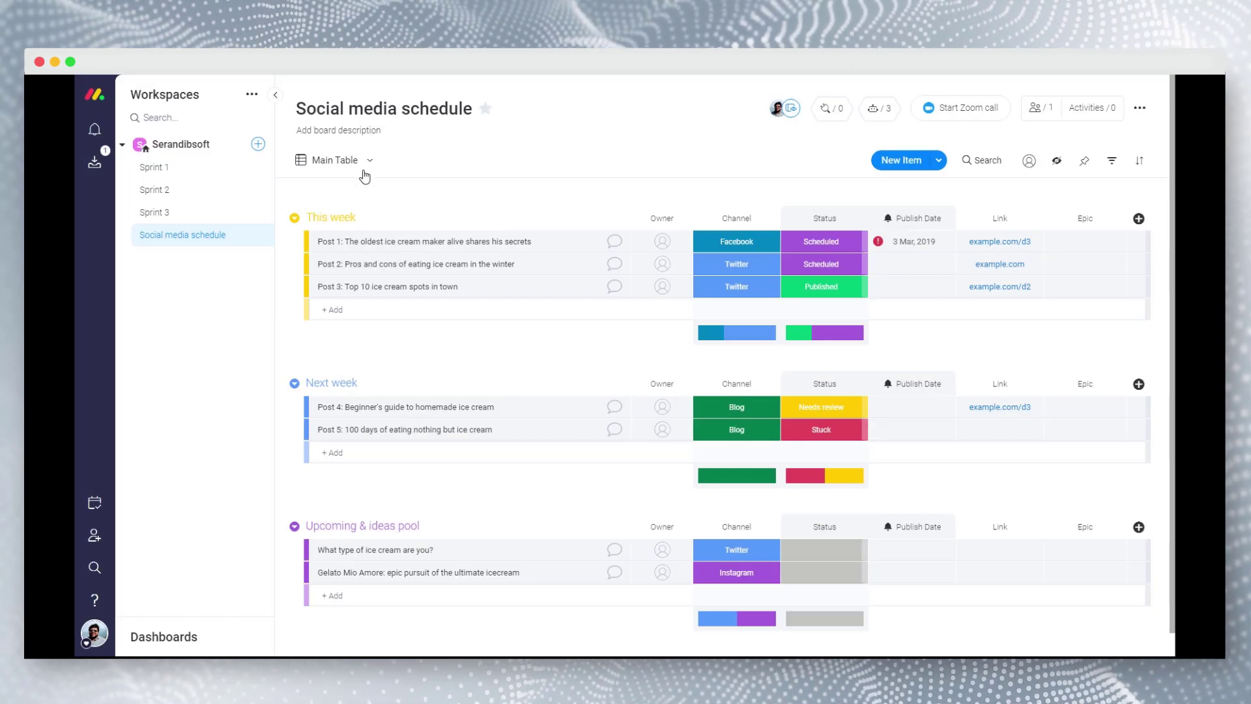
left_click(362, 161)
mouse_move(371, 271)
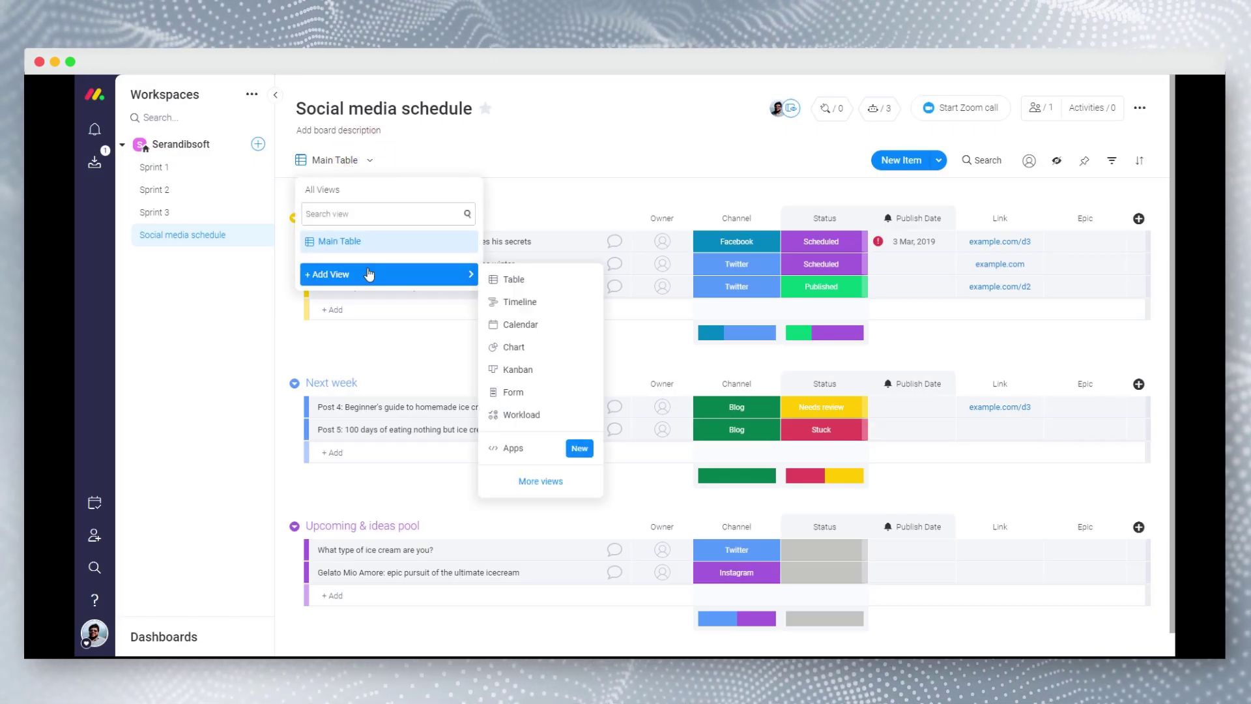
left_click(515, 445)
scroll(512, 482, "down", 10)
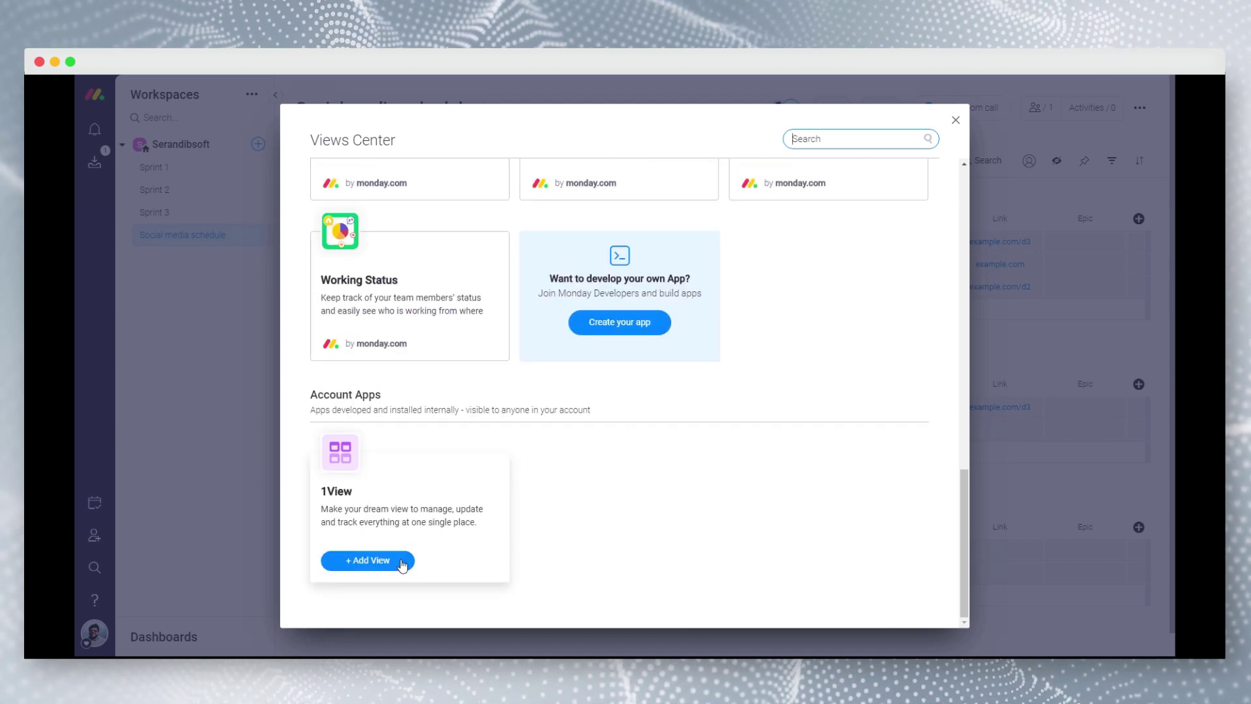
left_click(393, 564)
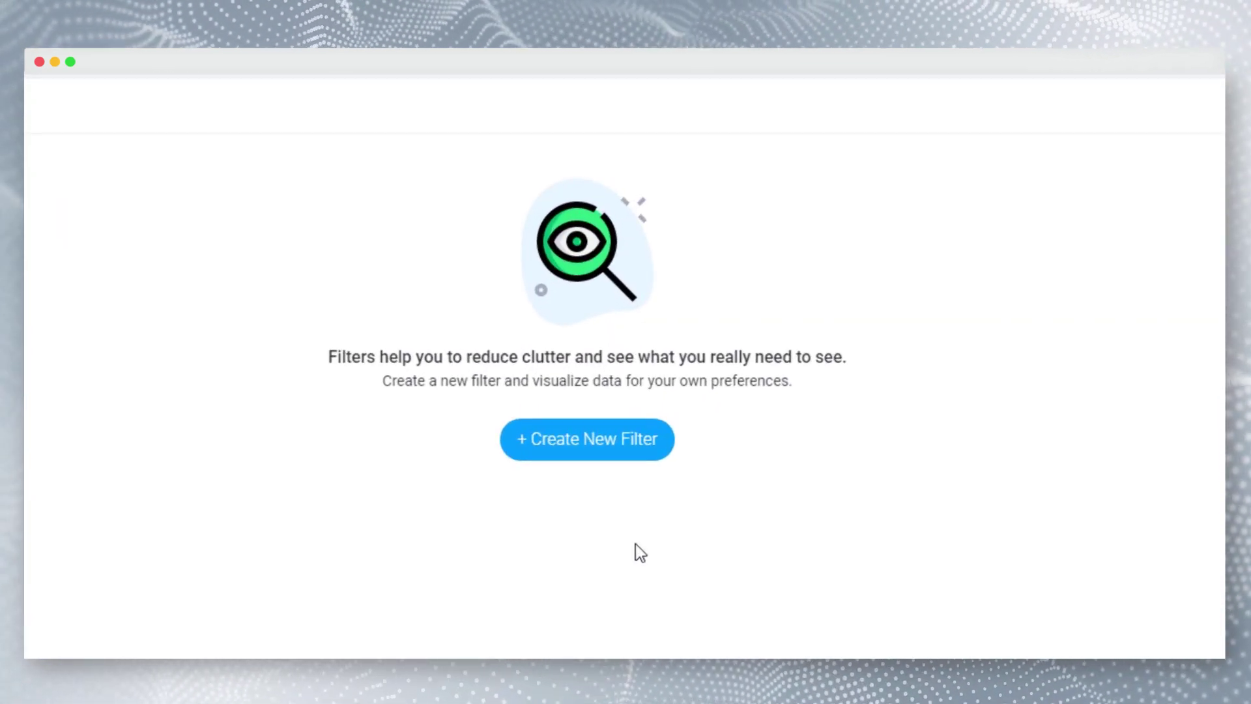
- Start a new filter on Social media schedule with the condition Owner is Me
left_click(589, 440)
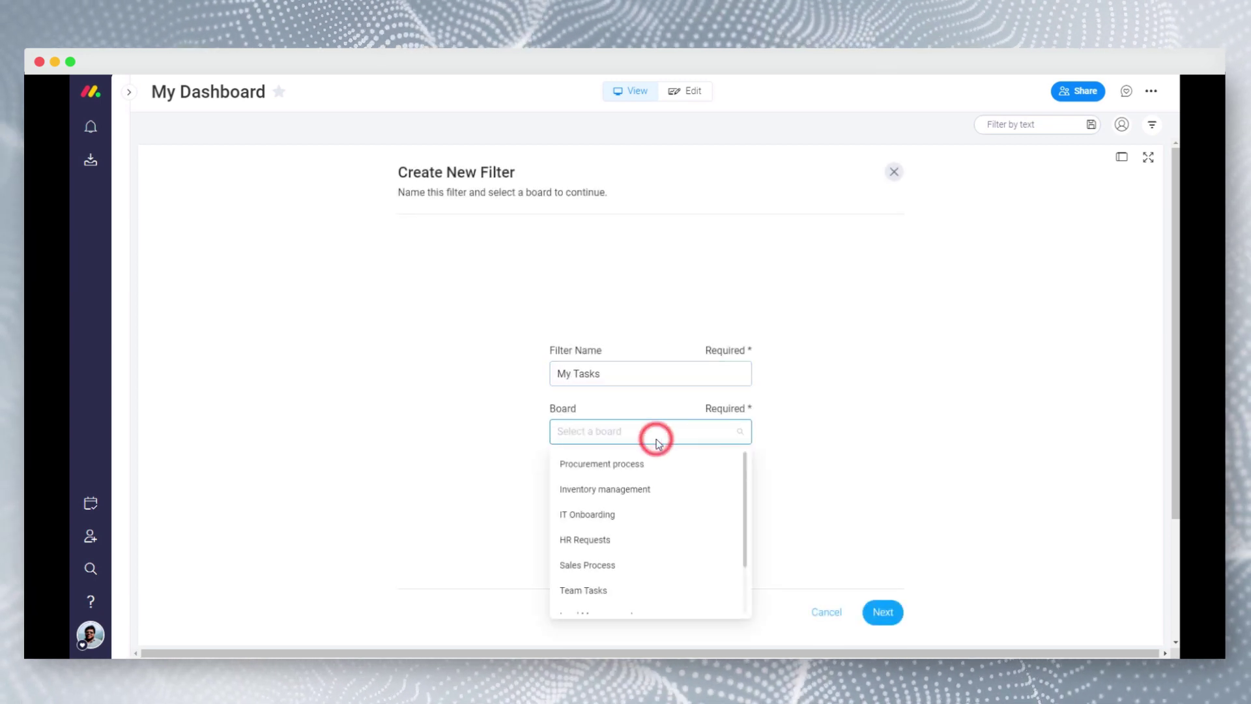
type("soci")
left_click(659, 461)
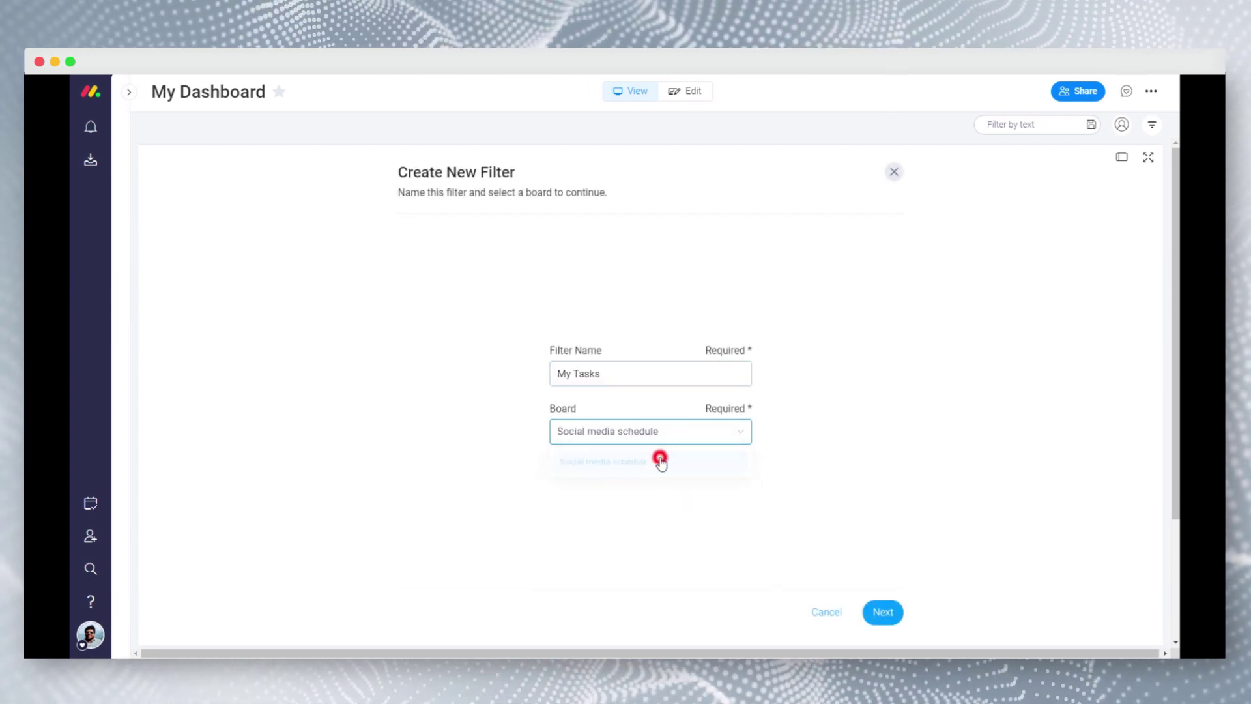
left_click(892, 621)
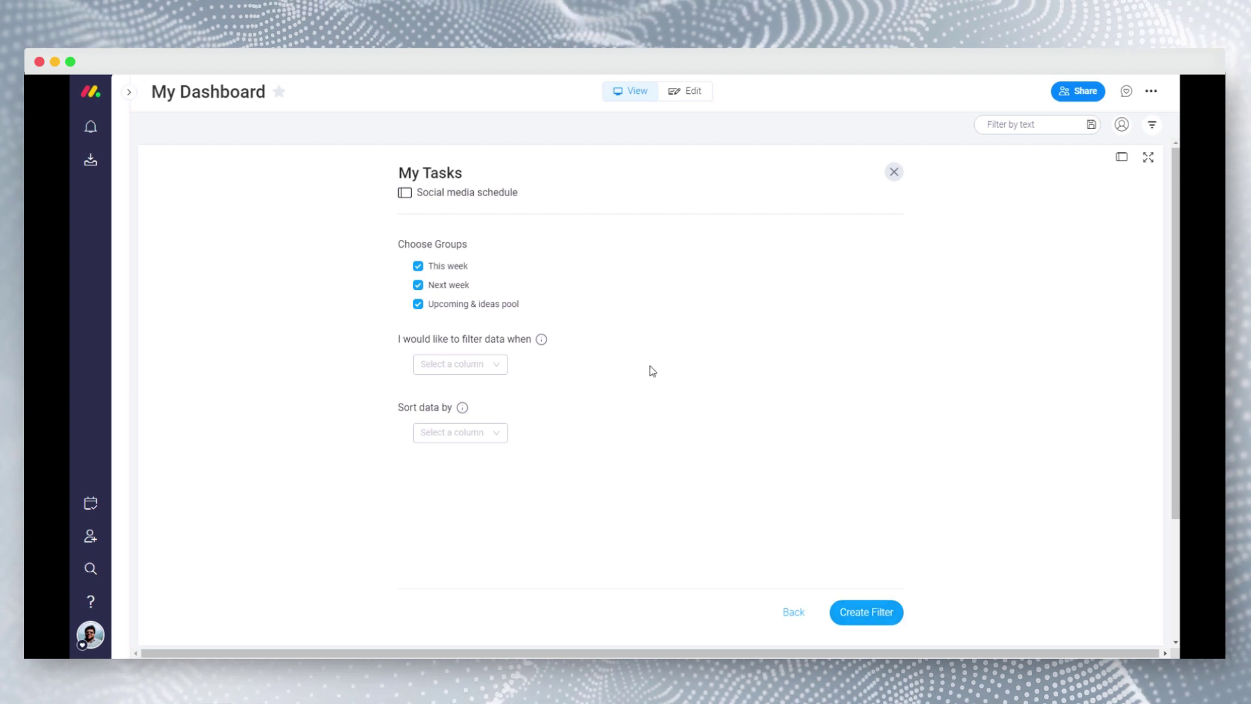
left_click(484, 364)
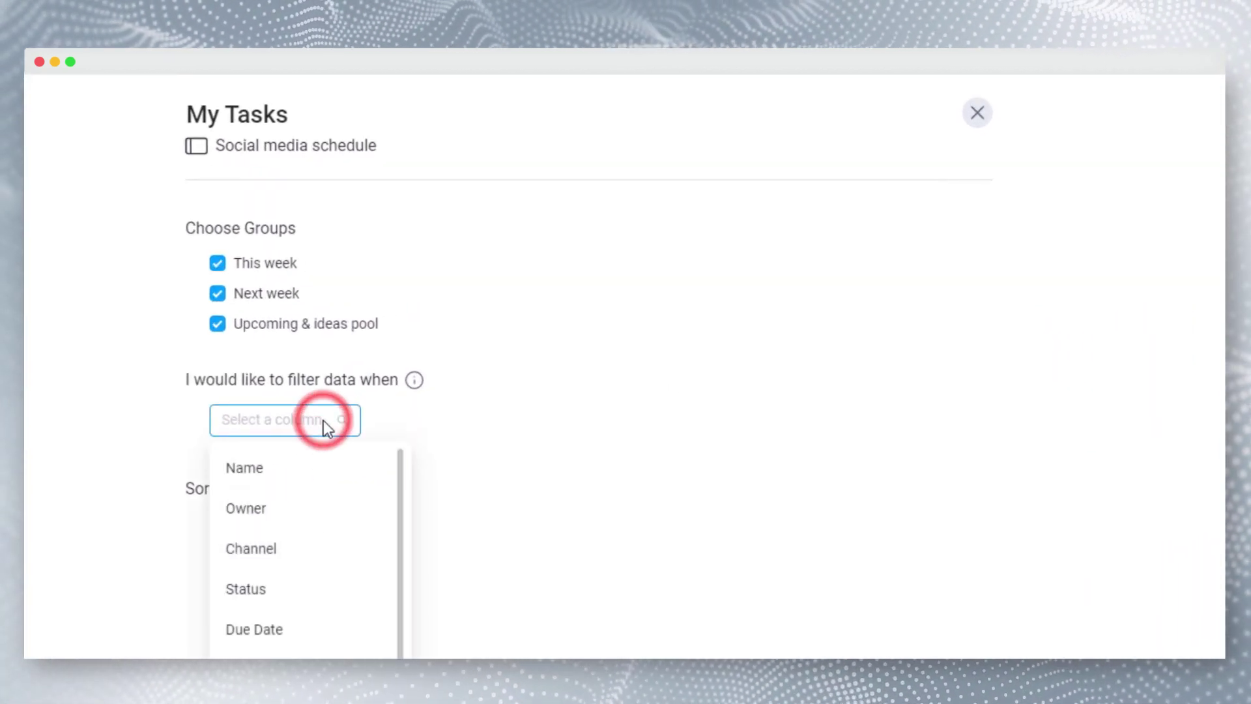
type("ow")
left_click(319, 481)
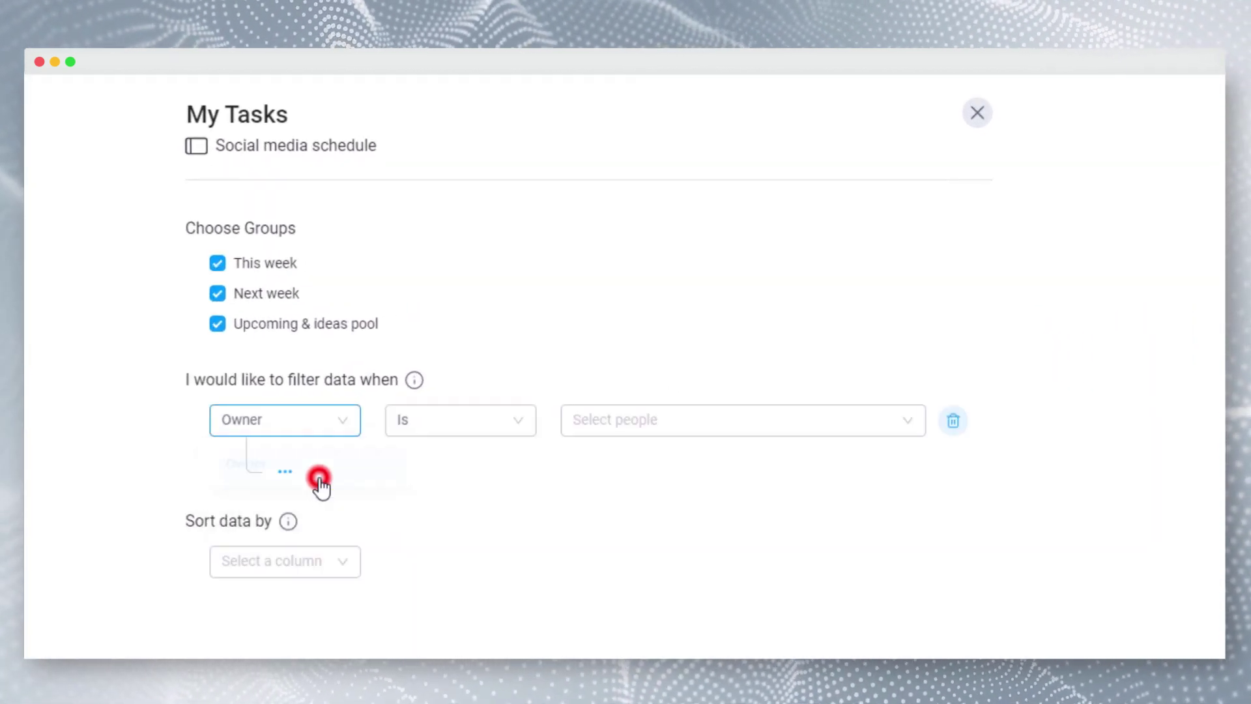
left_click(686, 421)
left_click(836, 515)
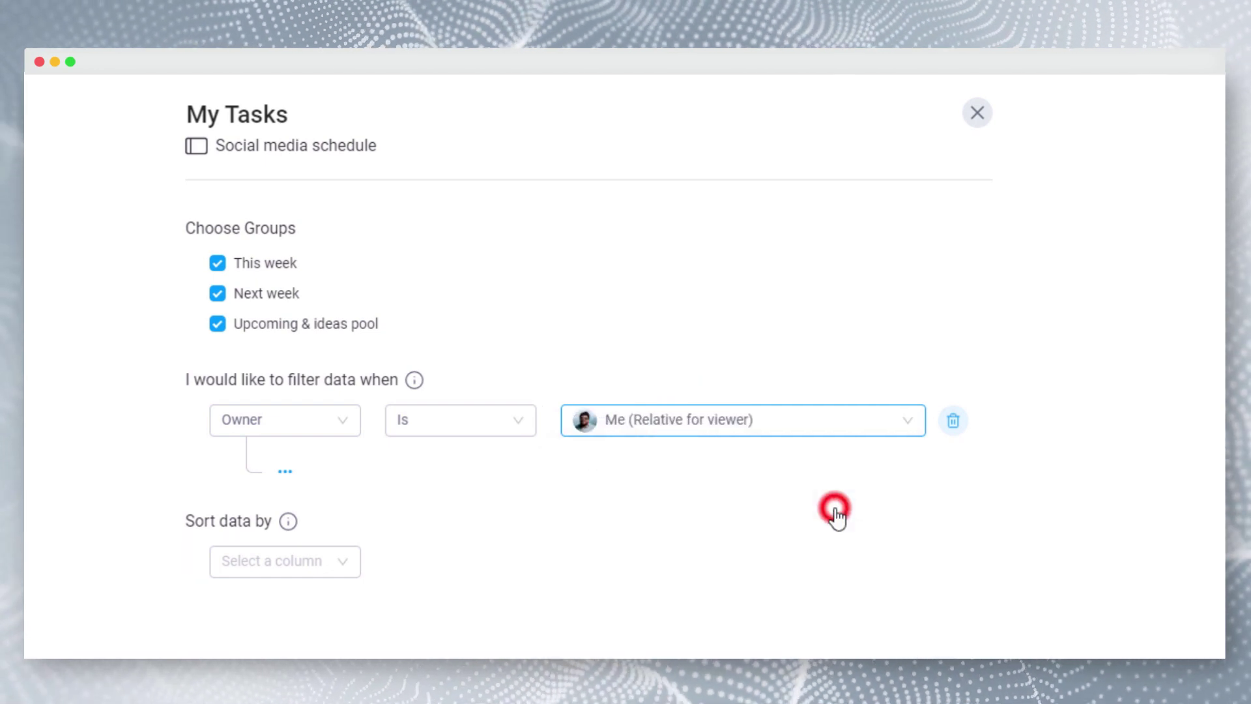
- Add an AND condition limiting Due Date to This month
left_click(287, 472)
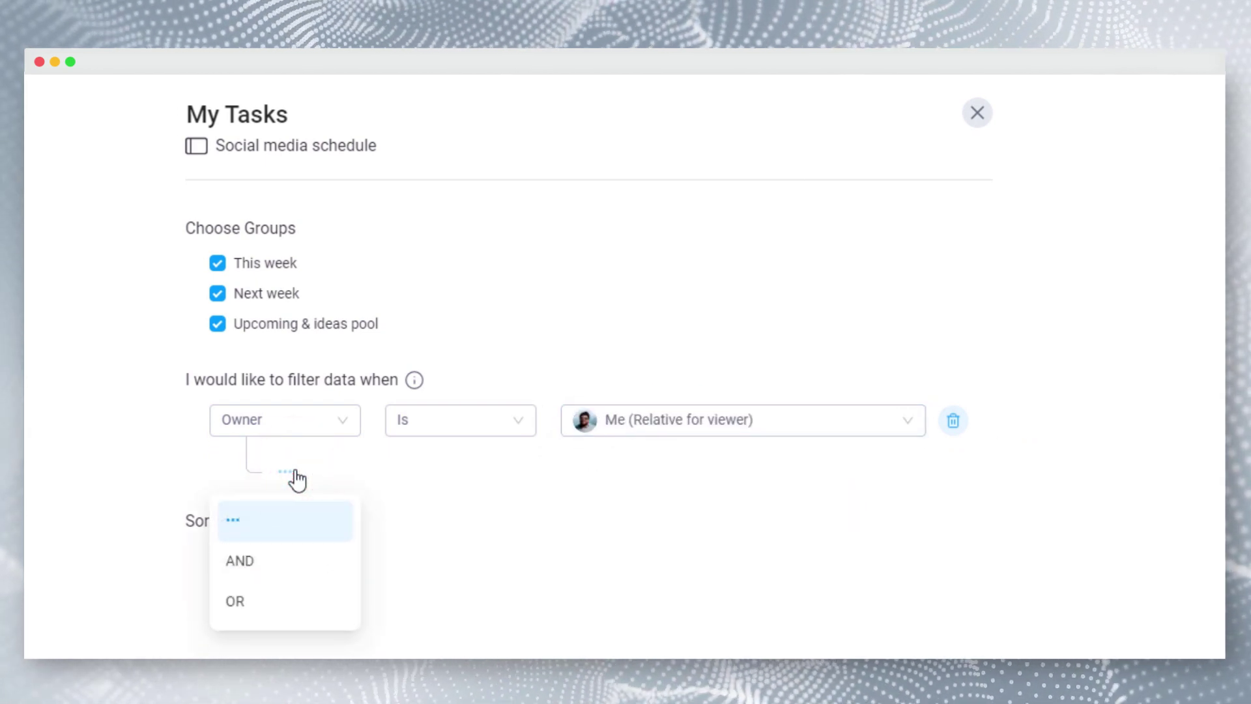
left_click(281, 570)
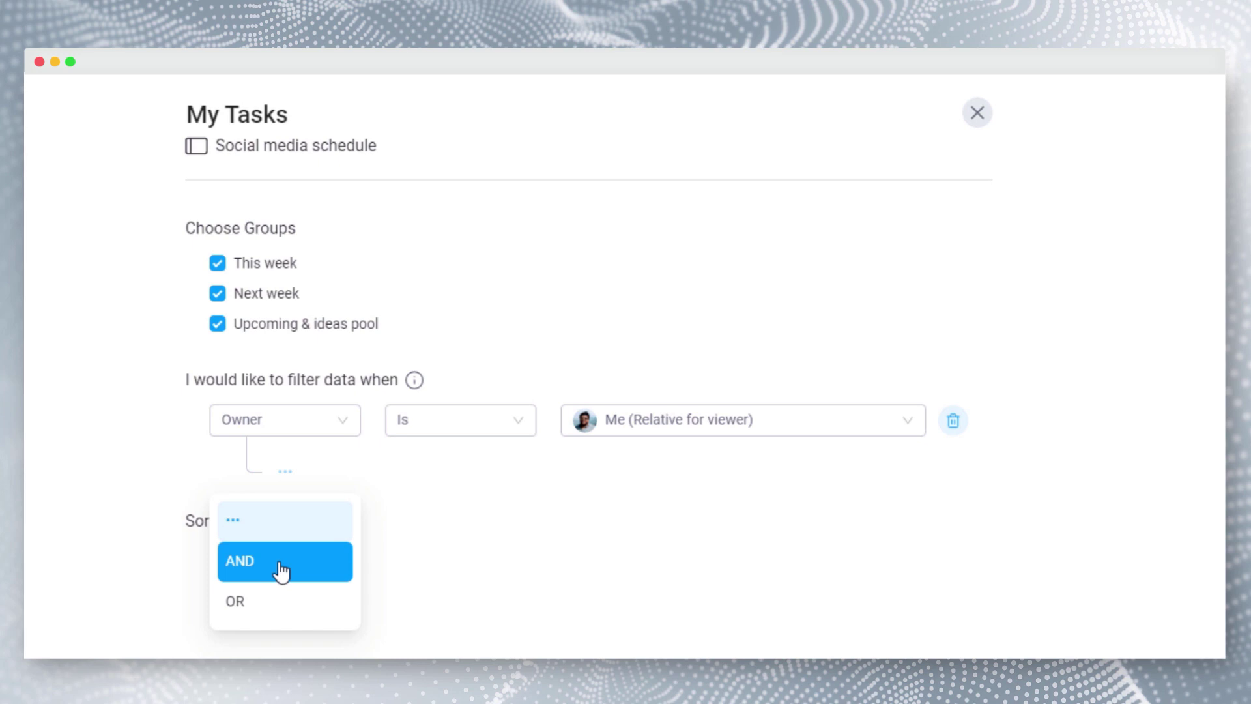
left_click(281, 569)
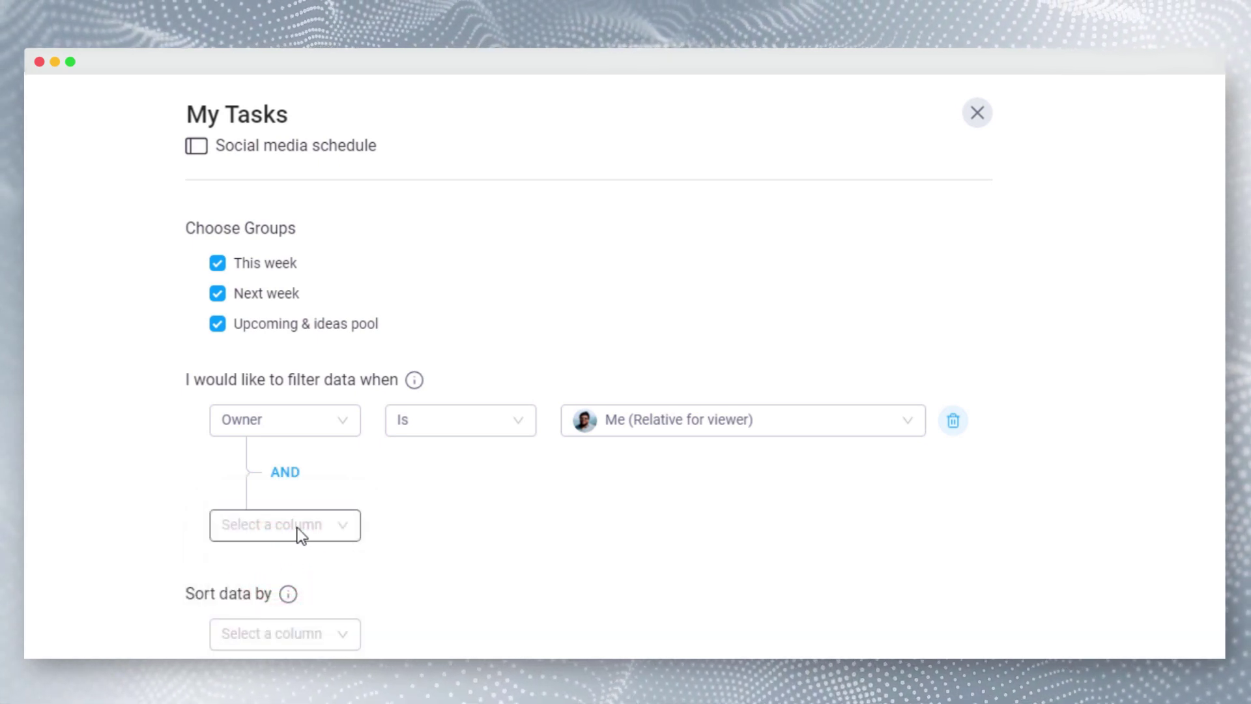
left_click(297, 526)
type("du")
left_click(304, 574)
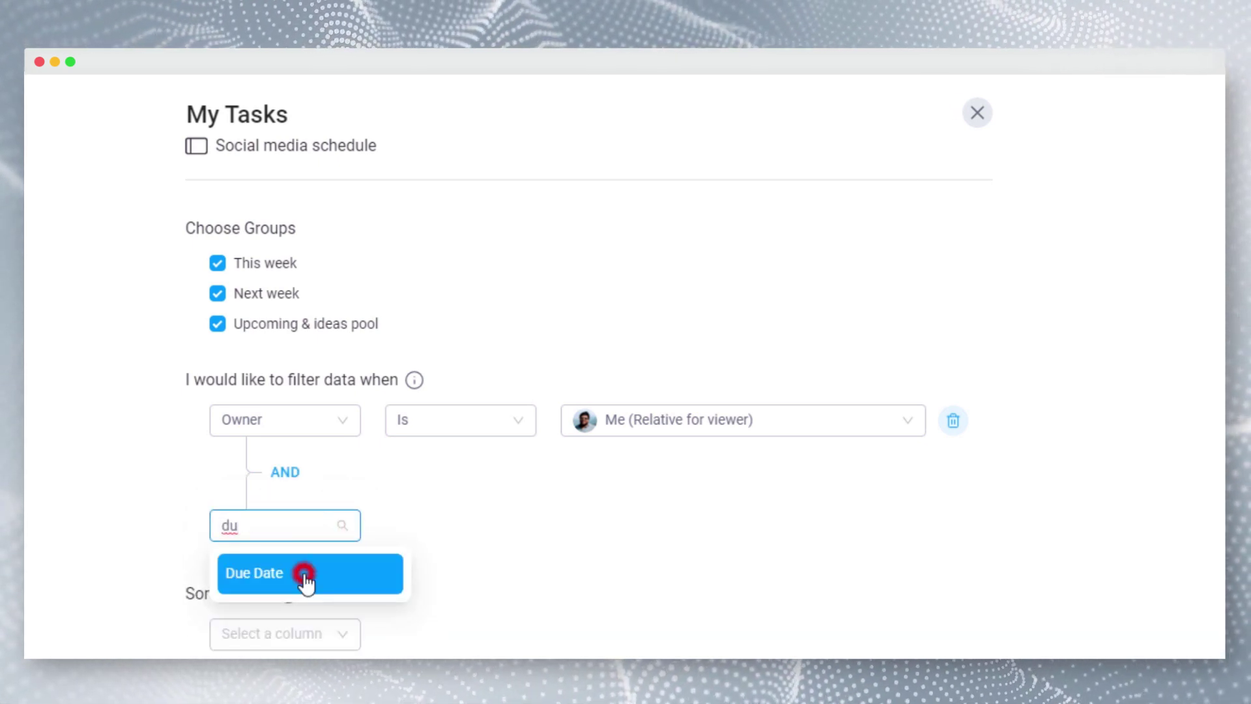
scroll(505, 497, "down", 3)
left_click(511, 355)
scroll(540, 424, "down", 5)
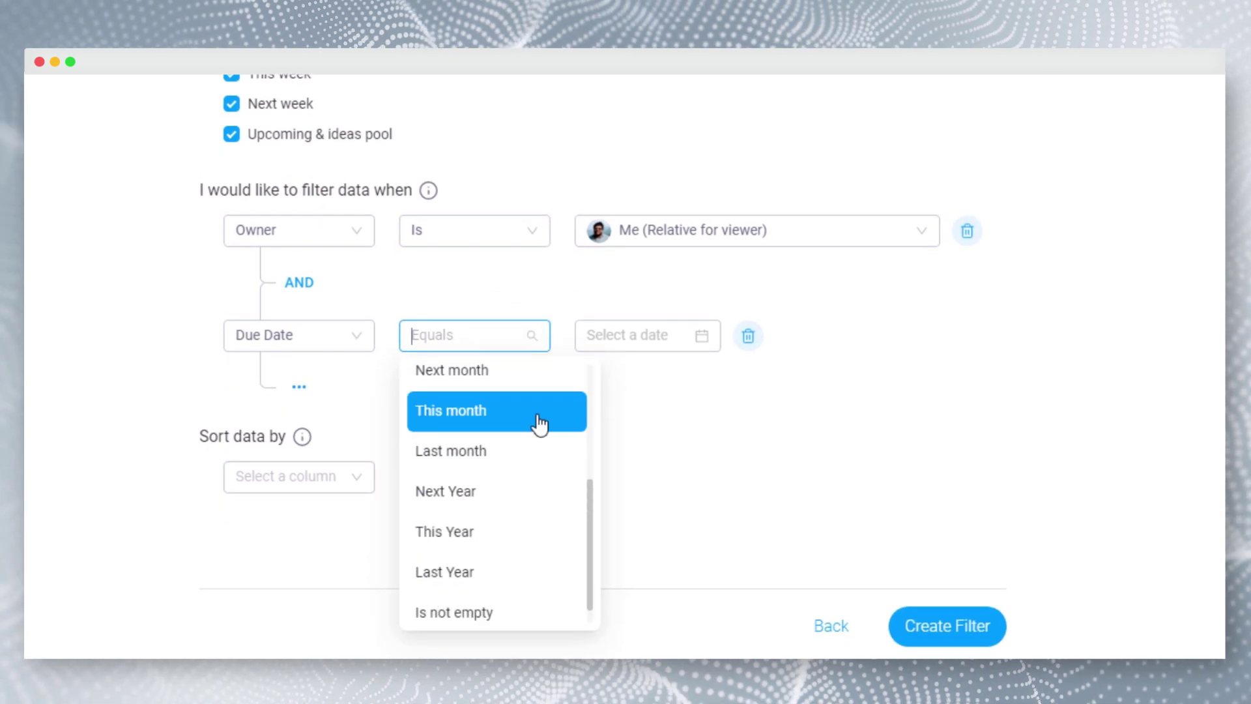
left_click(538, 422)
- Add an AND condition where Status is not Published
left_click(301, 389)
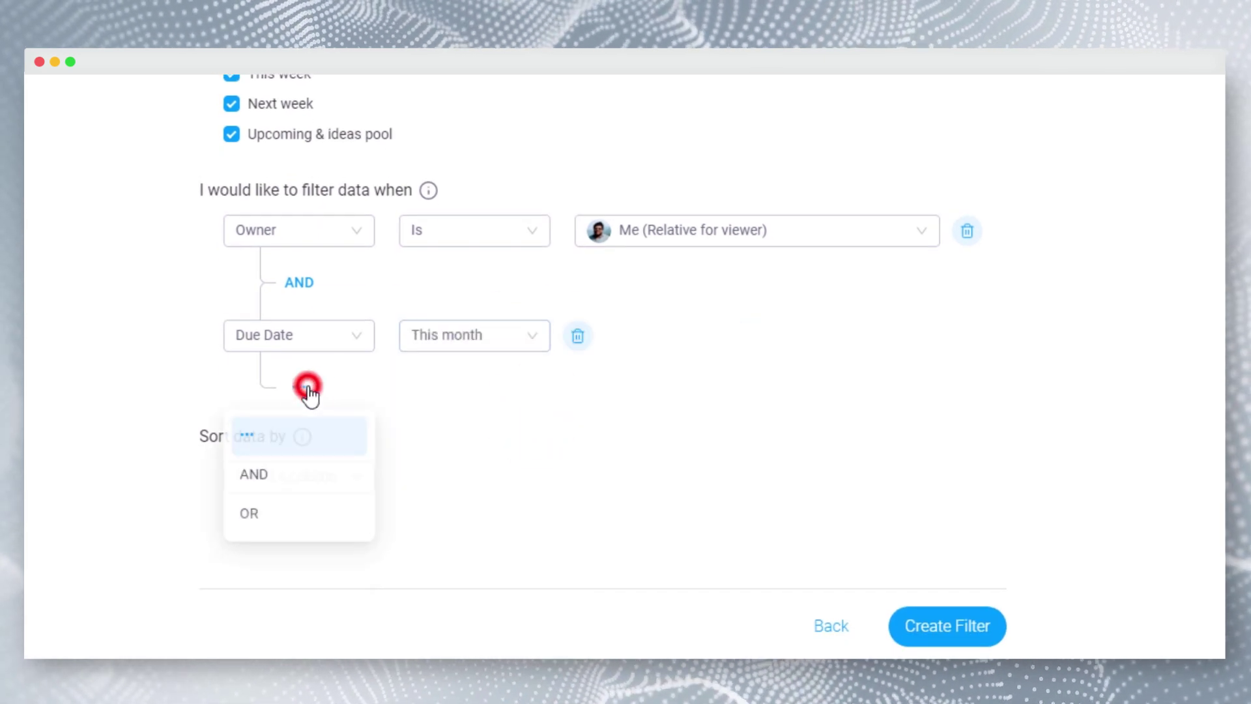
left_click(293, 486)
left_click(308, 441)
left_click(341, 297)
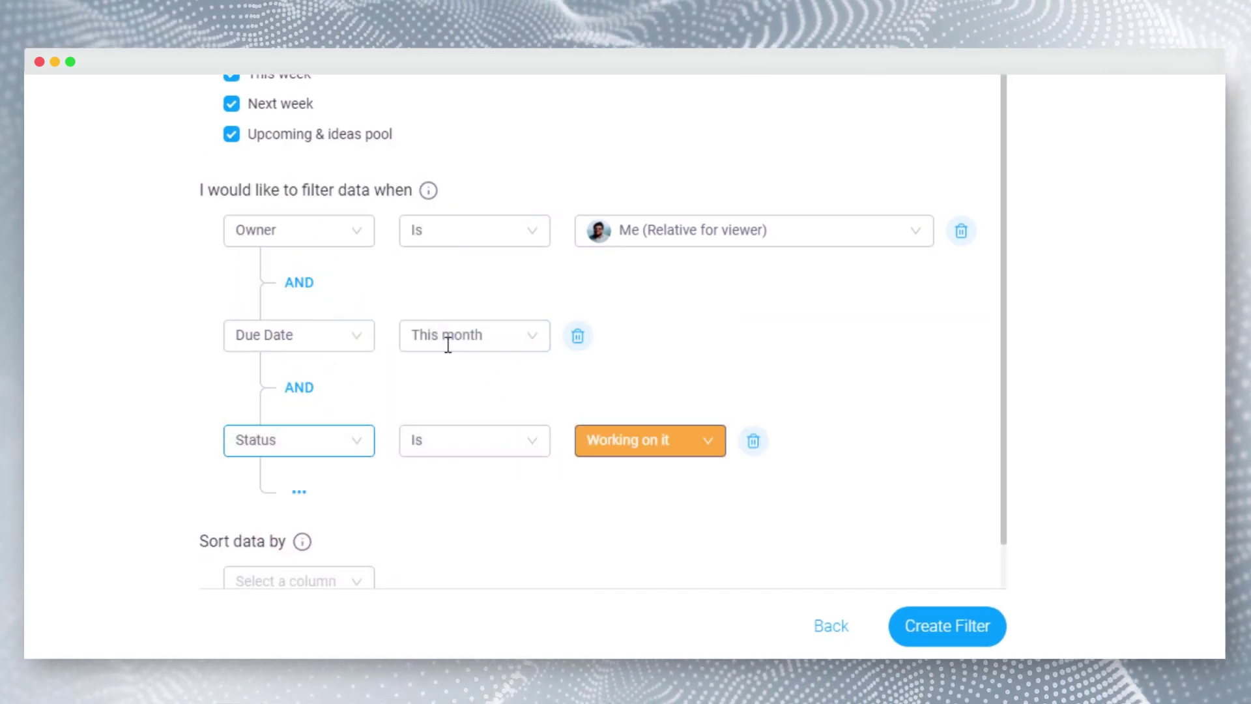
left_click(529, 431)
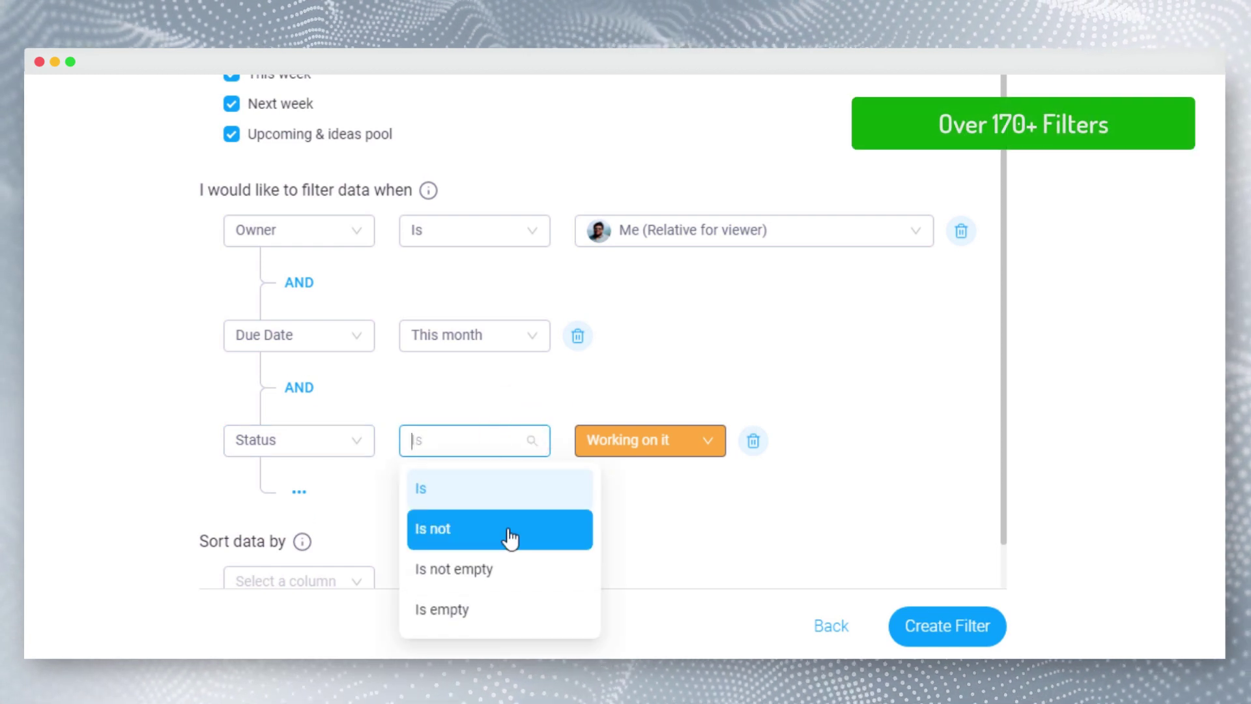
left_click(511, 538)
left_click(696, 445)
left_click(678, 531)
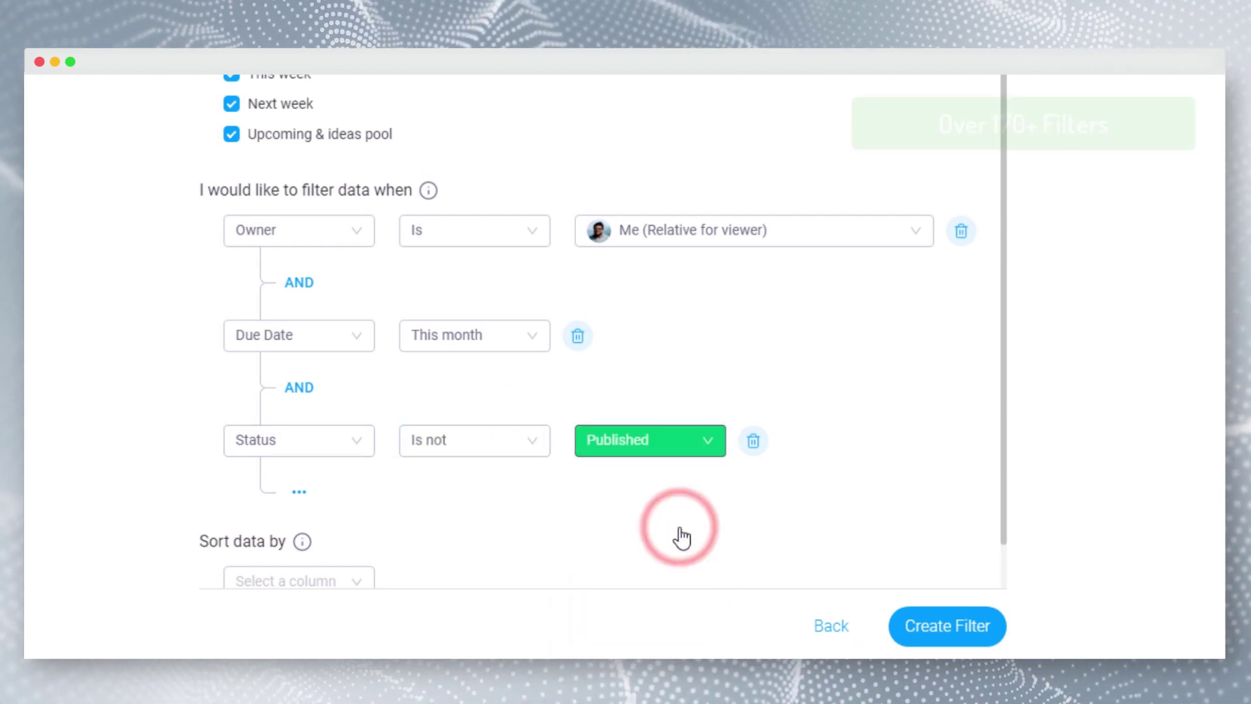
- Sort by Due Date descending and create the My Tasks filter
left_click_drag(1001, 469, 991, 538)
left_click(341, 535)
type("du")
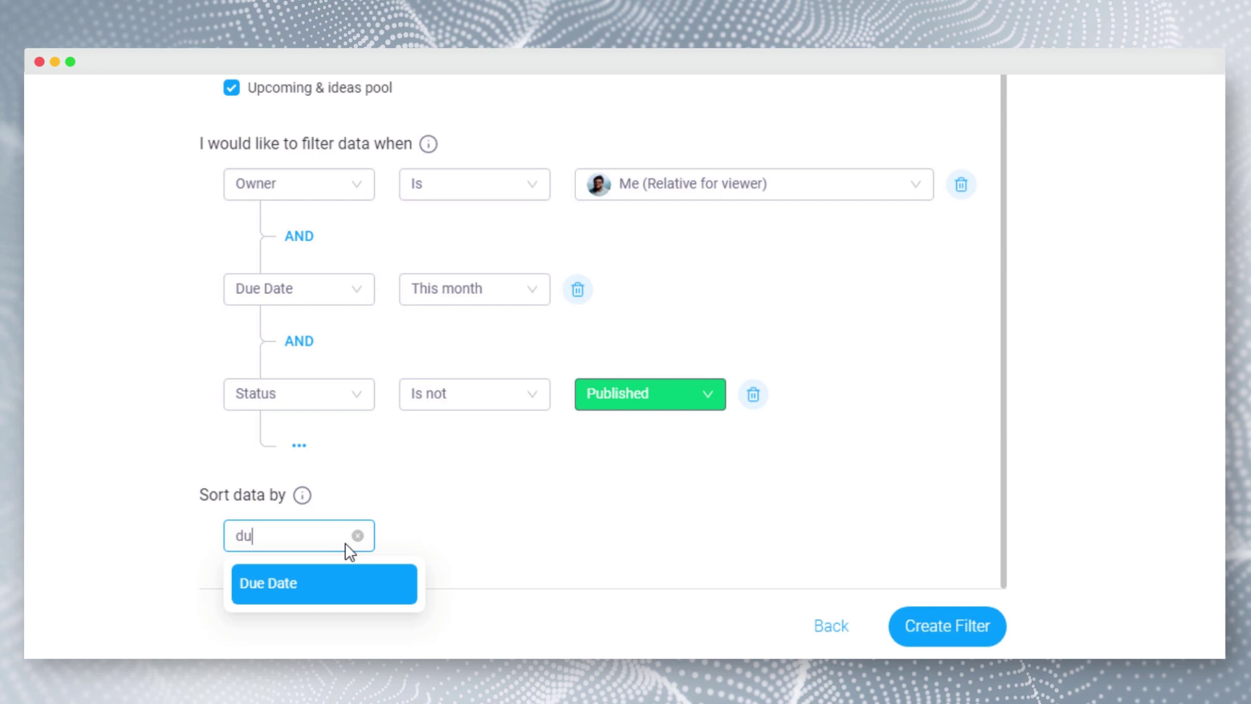
left_click(339, 586)
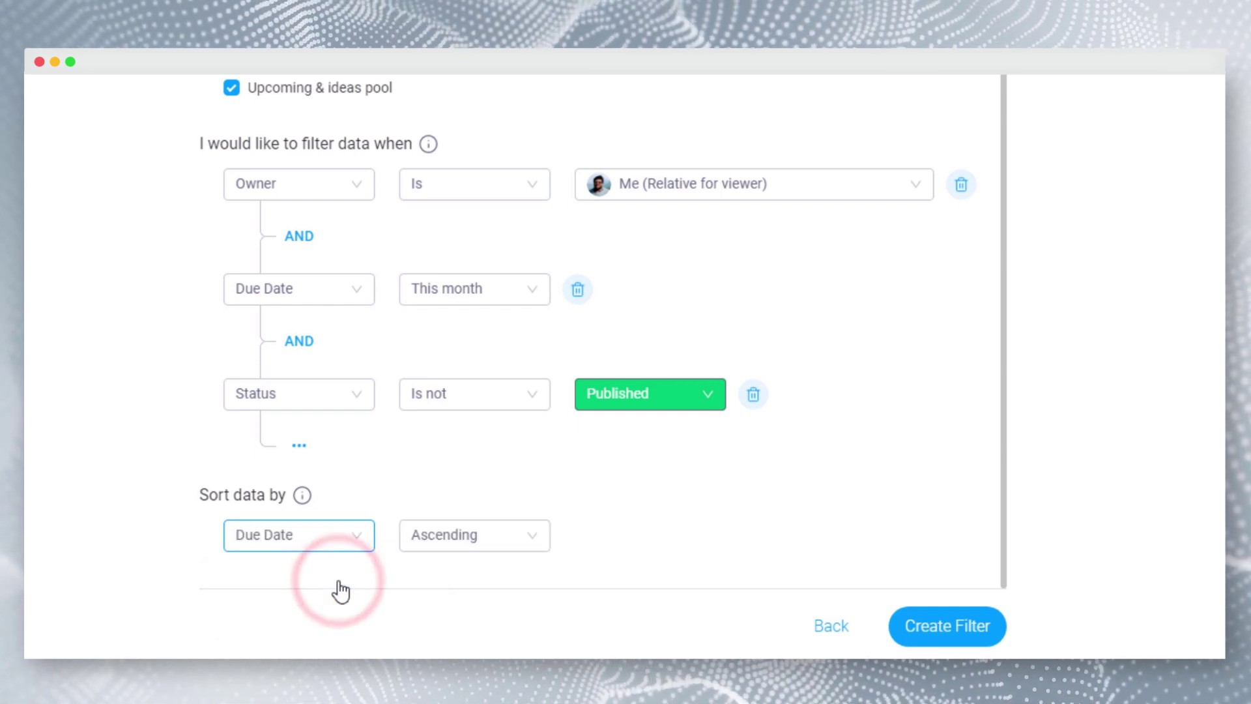
left_click(525, 544)
left_click(534, 624)
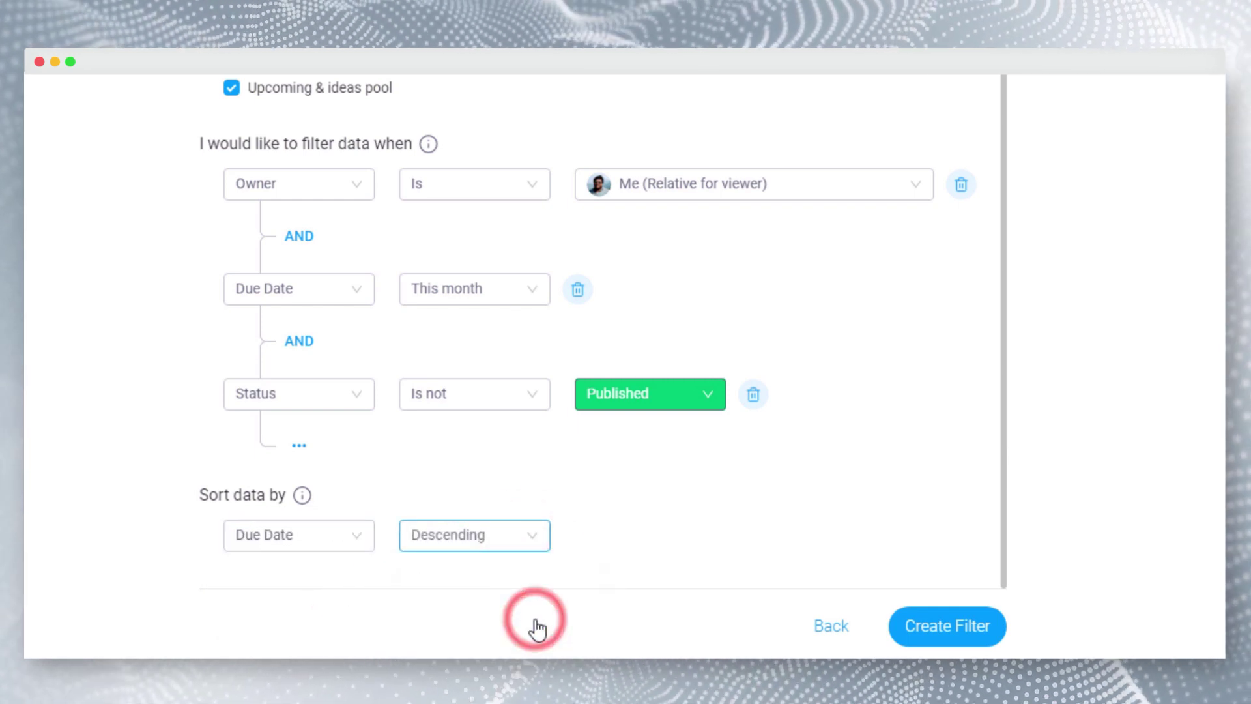
left_click(952, 636)
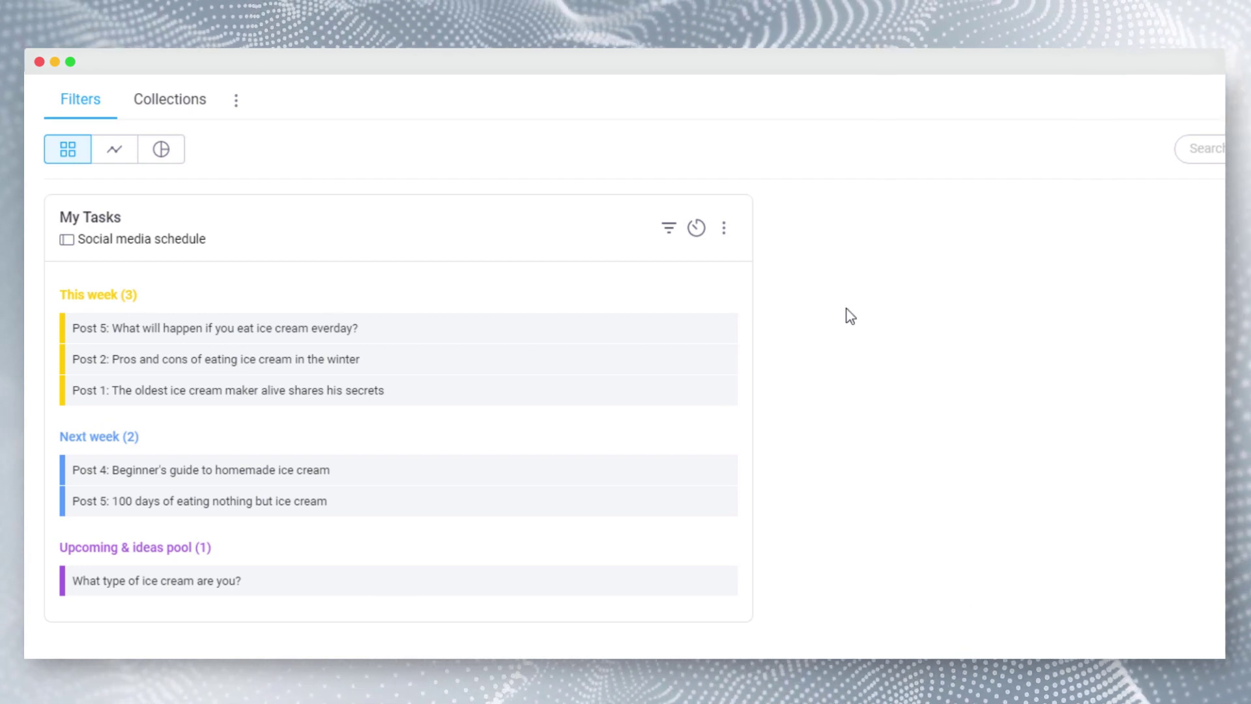
- Add the Due Date, Status and Channel columns to the My Tasks widget
left_click(729, 277)
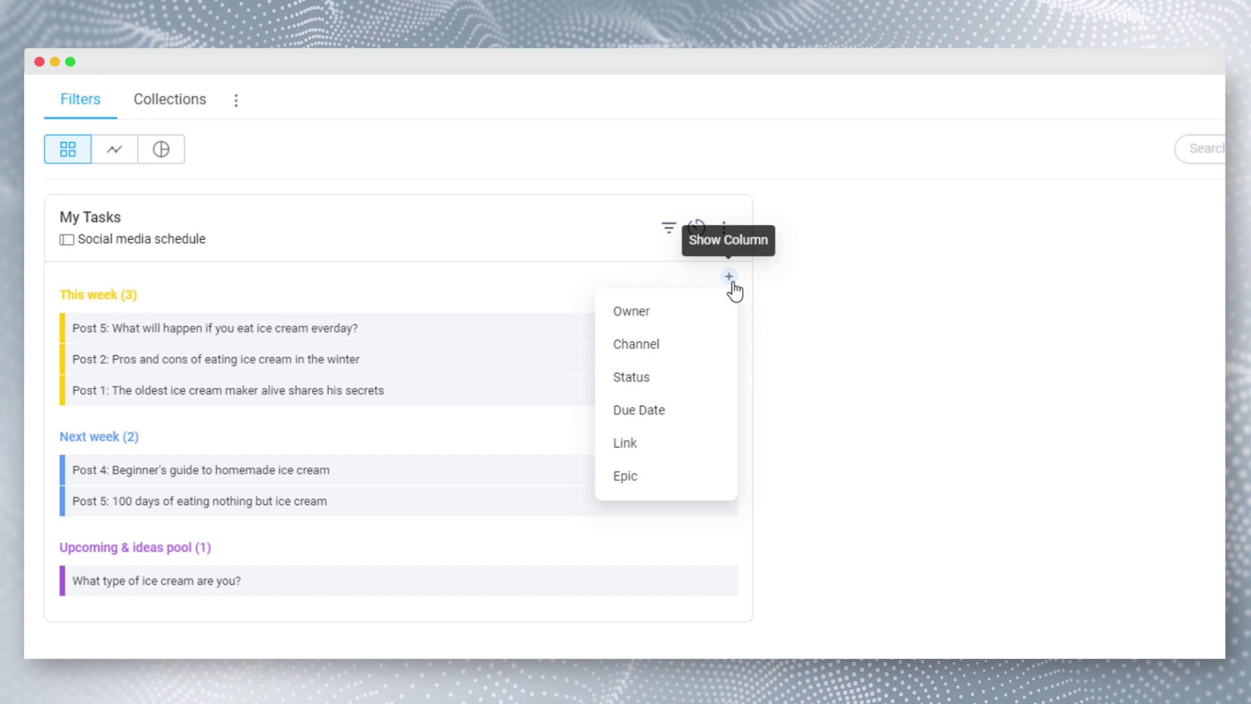
left_click(714, 408)
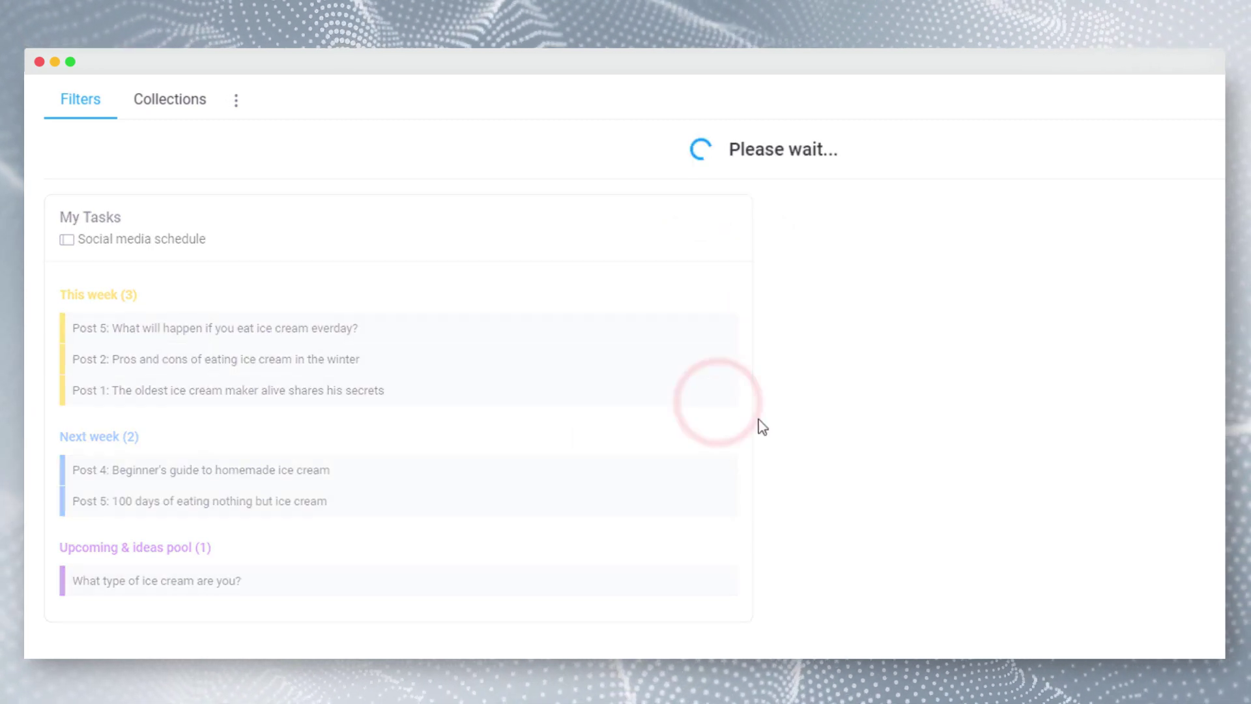
left_click(631, 276)
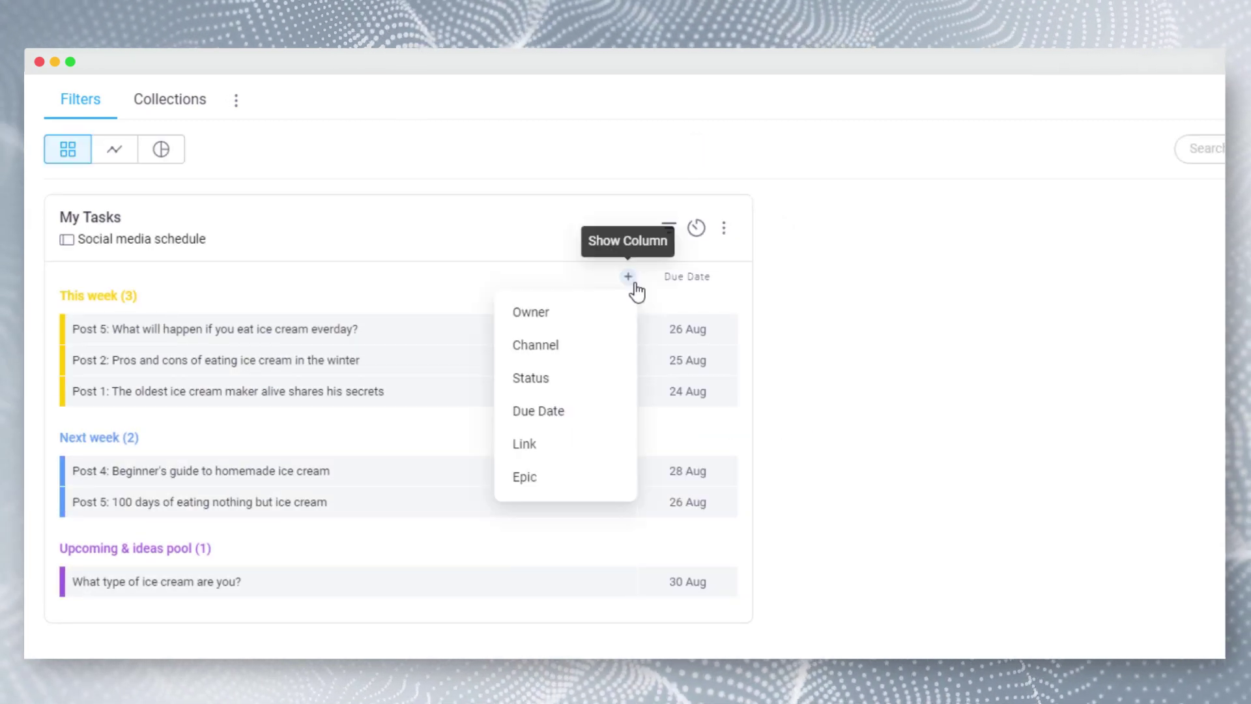
left_click(600, 373)
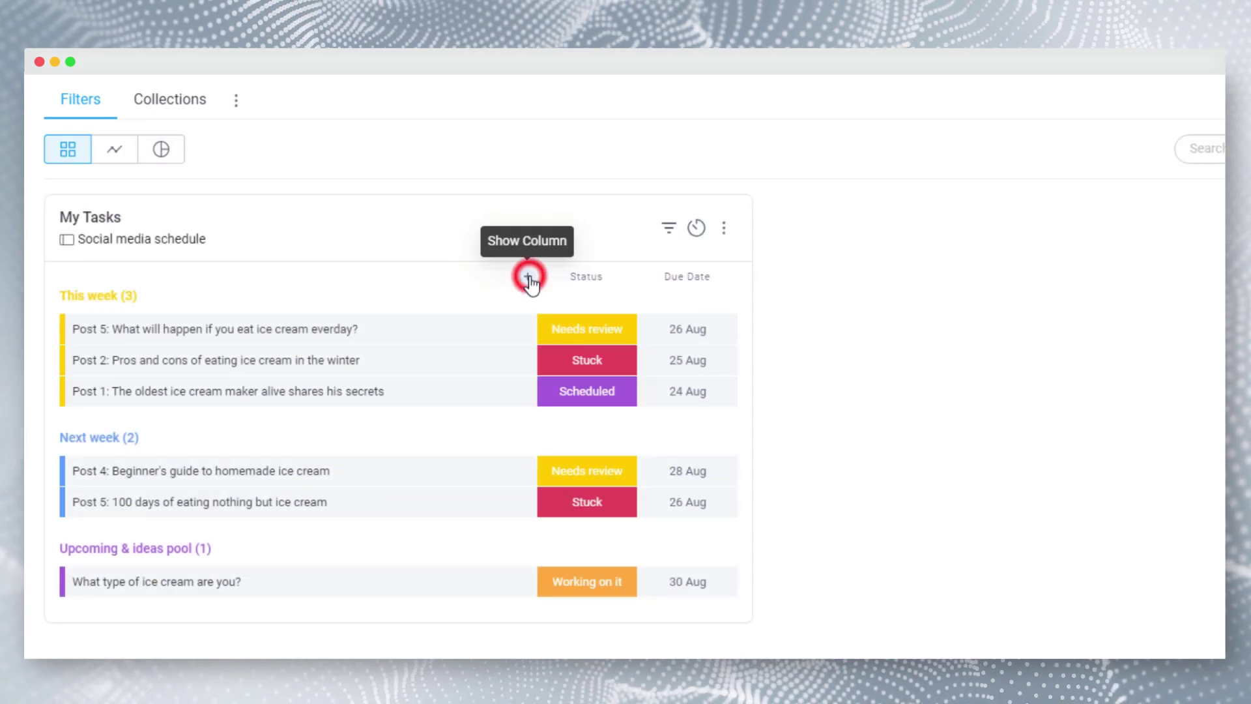
left_click(525, 272)
left_click(506, 344)
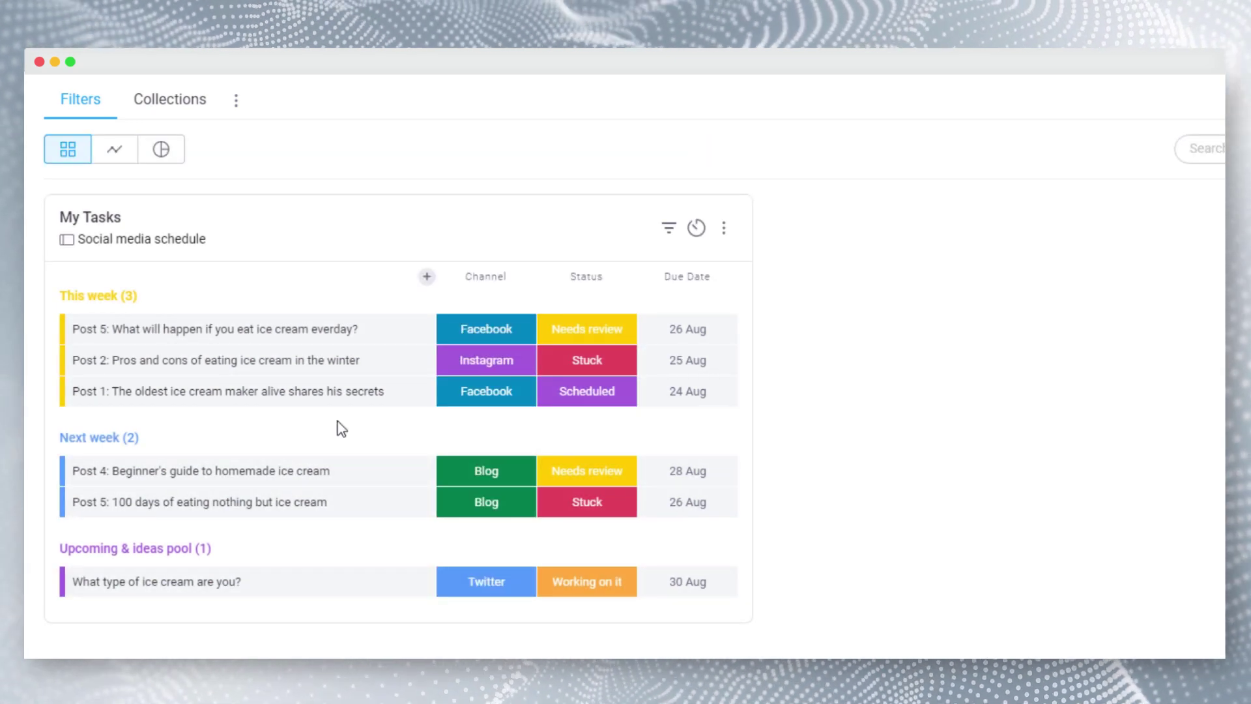
- Change Post 1's due date to 30 Aug
left_click(337, 394)
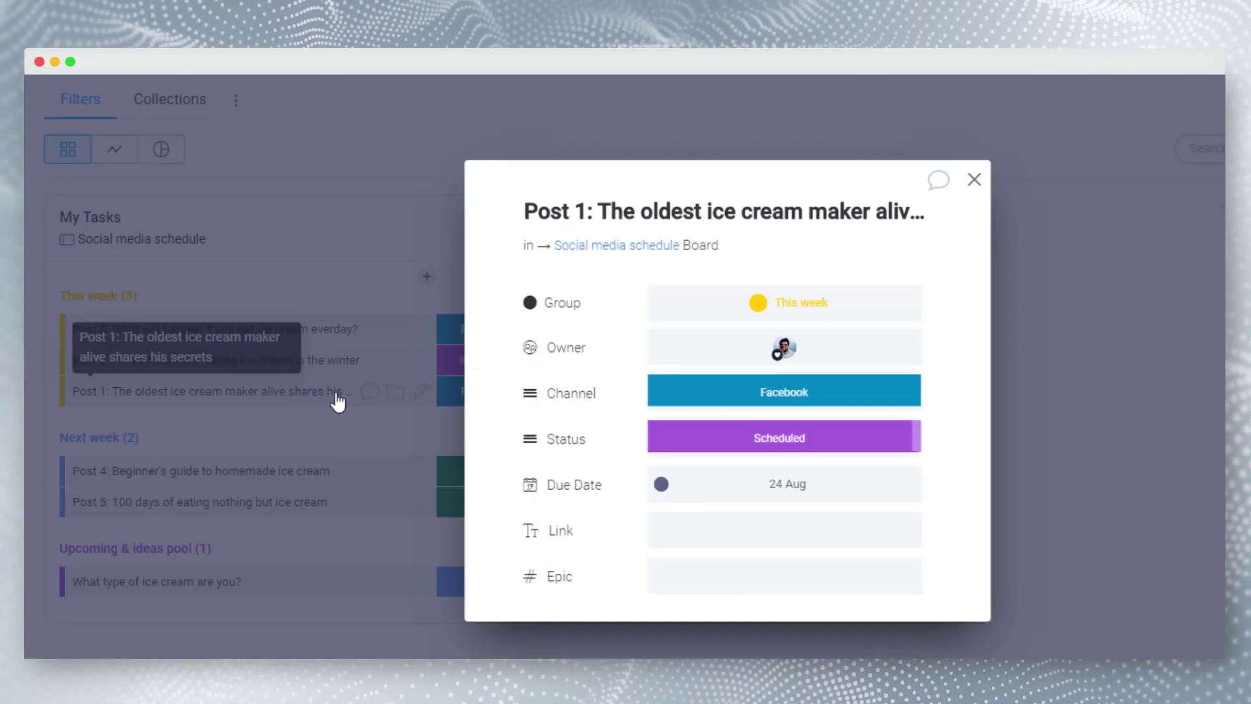
left_click(862, 487)
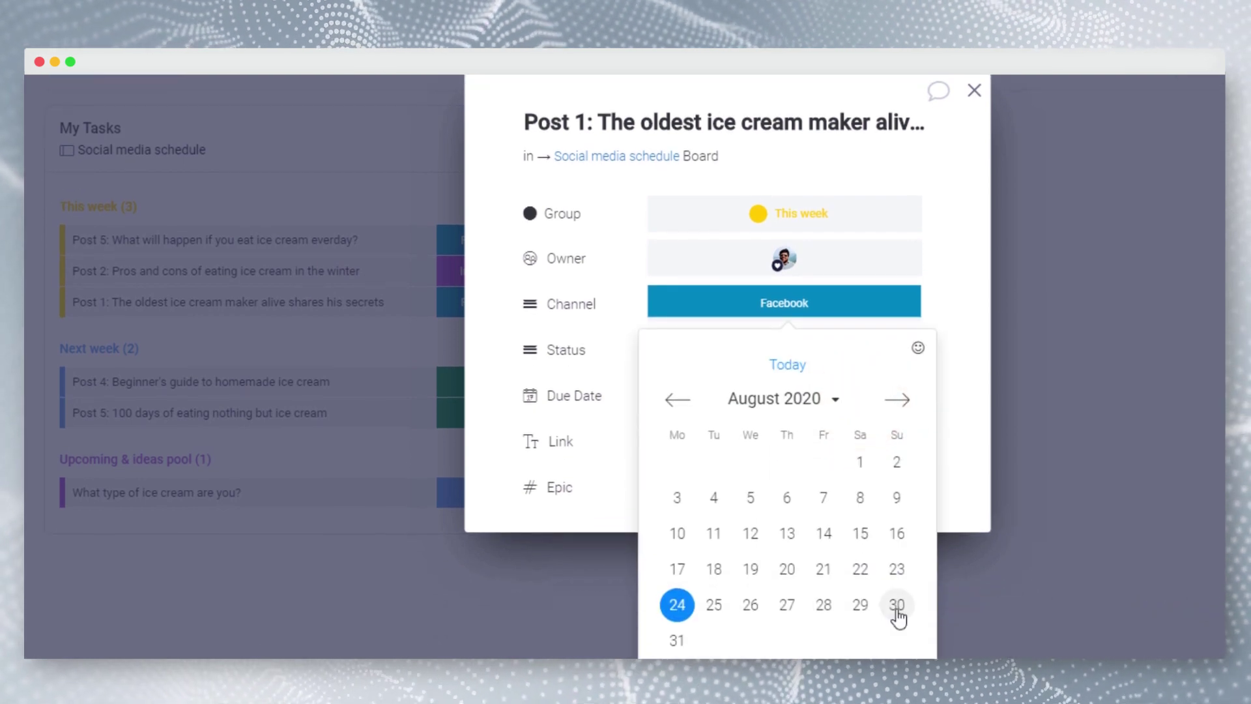
left_click(897, 605)
left_click(973, 90)
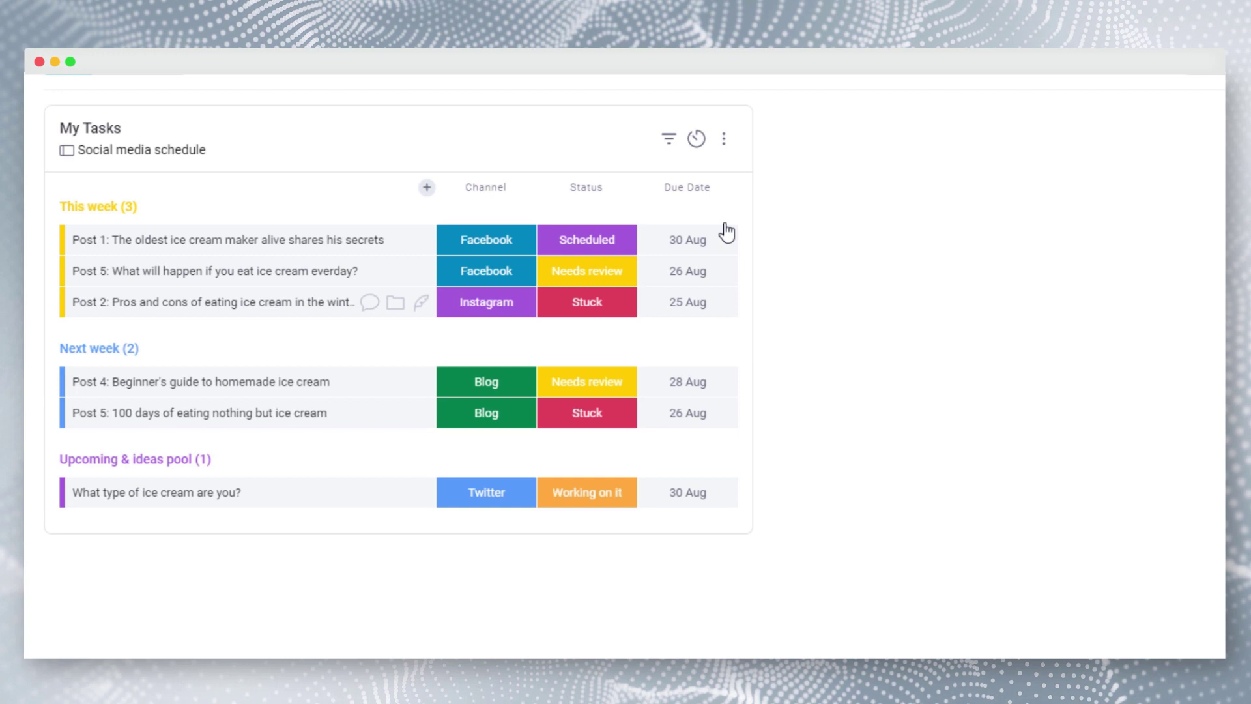
- Set Post 5's status to Published
left_click(598, 319)
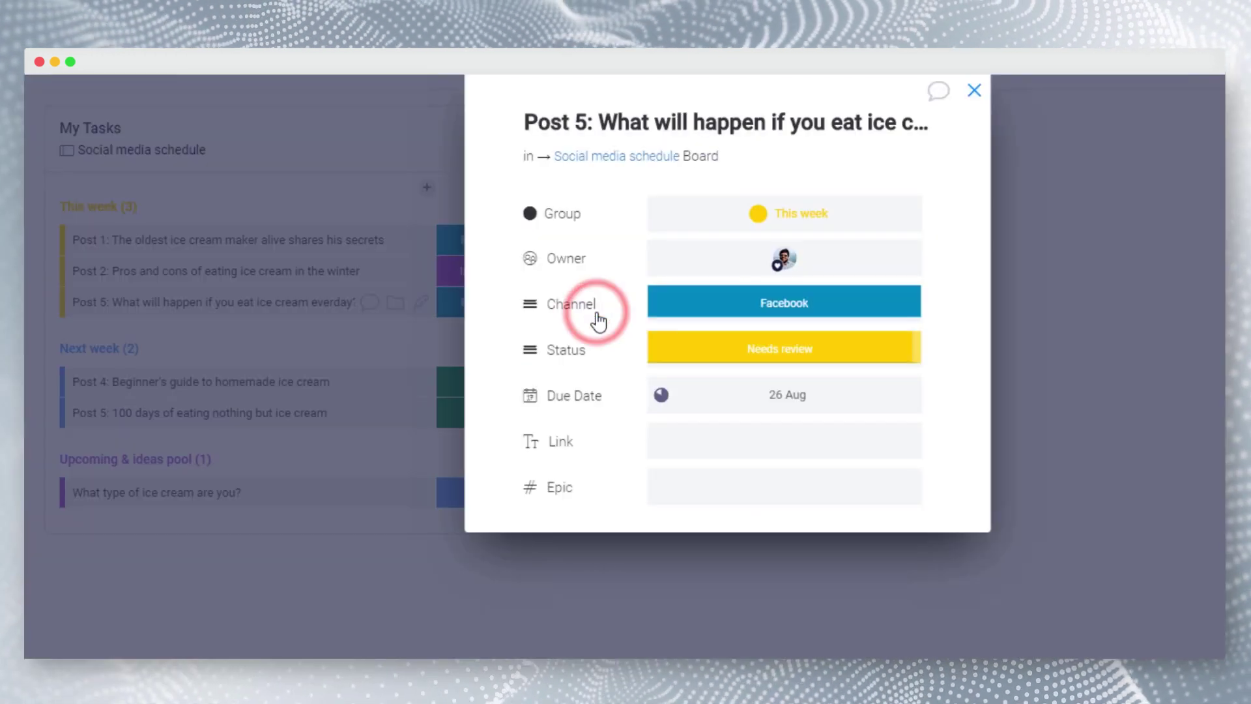
left_click(833, 353)
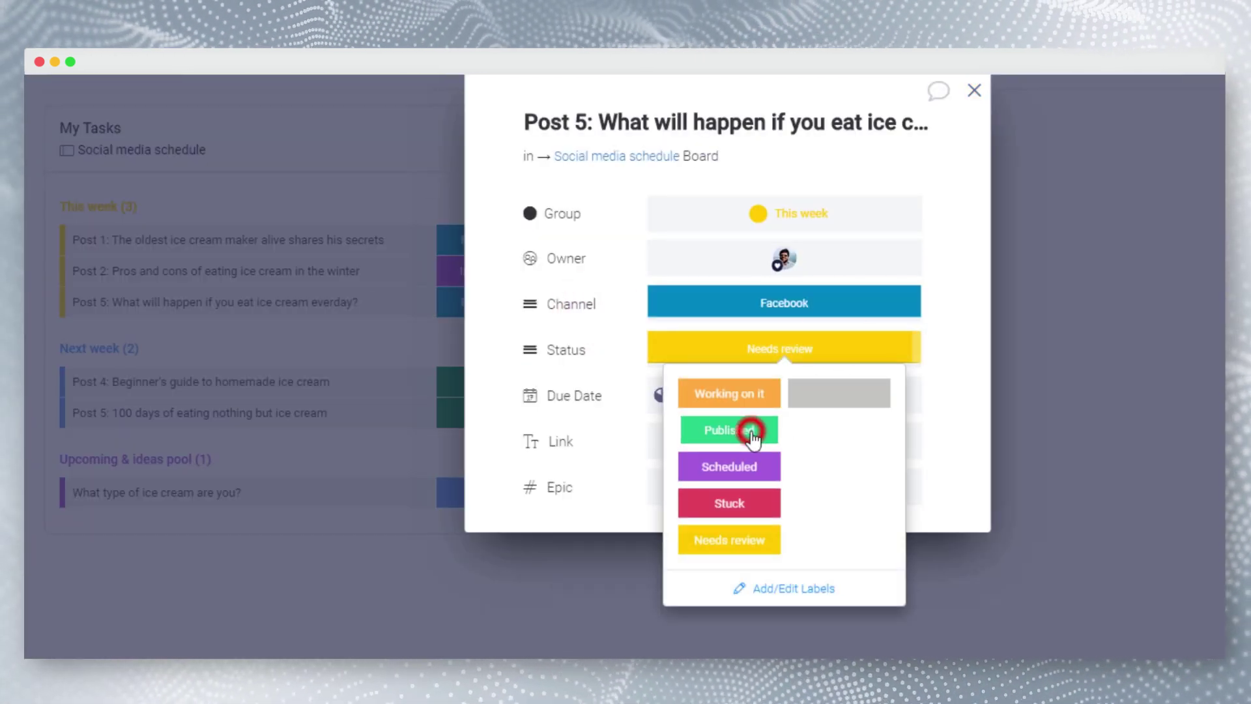
left_click(754, 435)
left_click(973, 90)
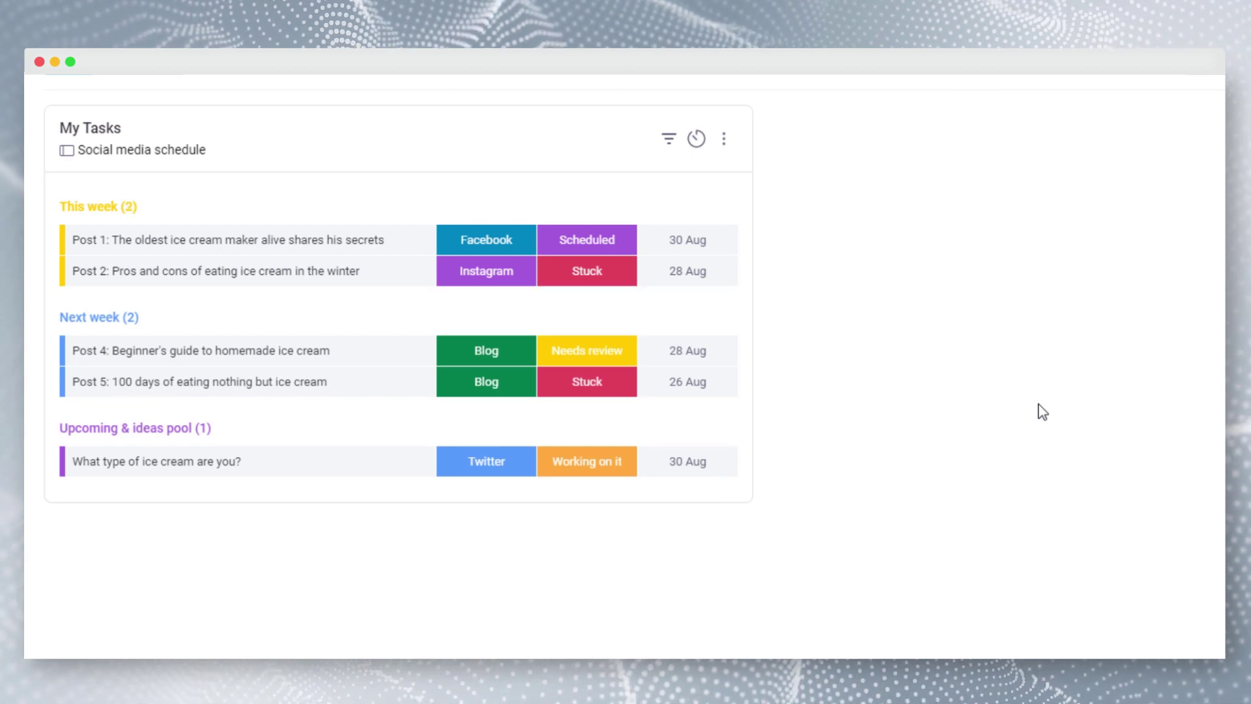
- Clone My Tasks, rename the copy for a teammate, set that teammate as Owner, and update
left_click(728, 140)
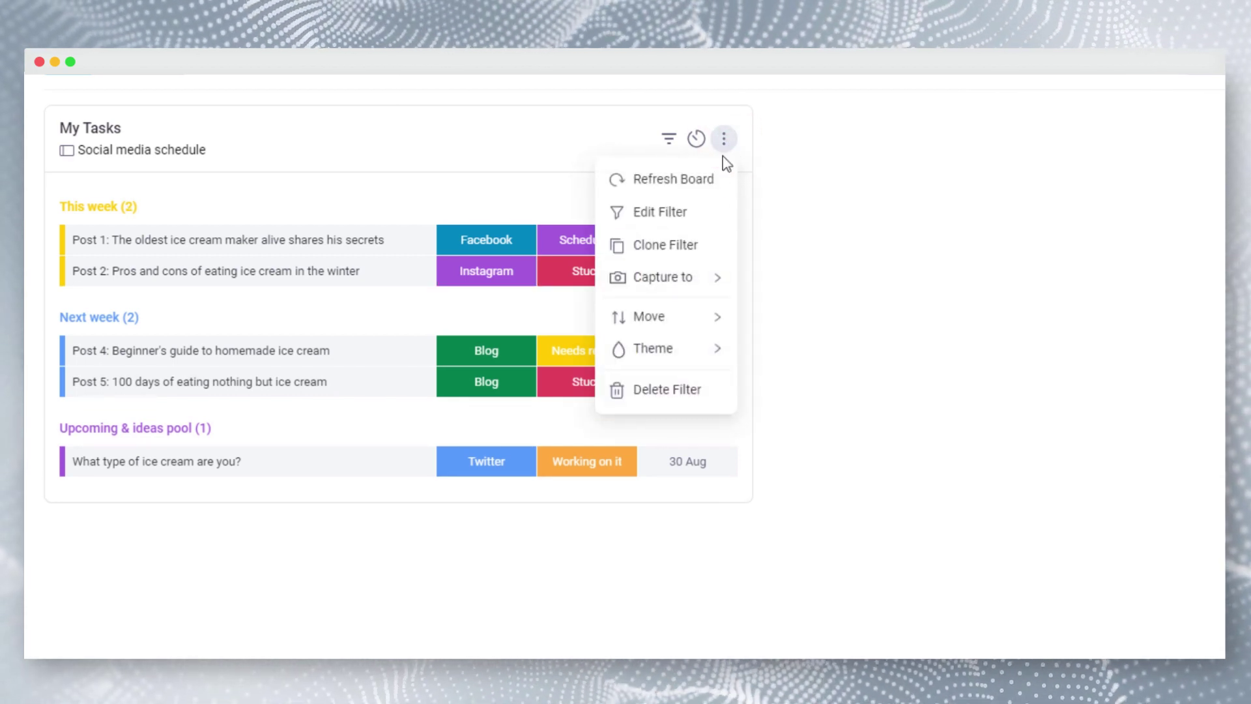
left_click(697, 245)
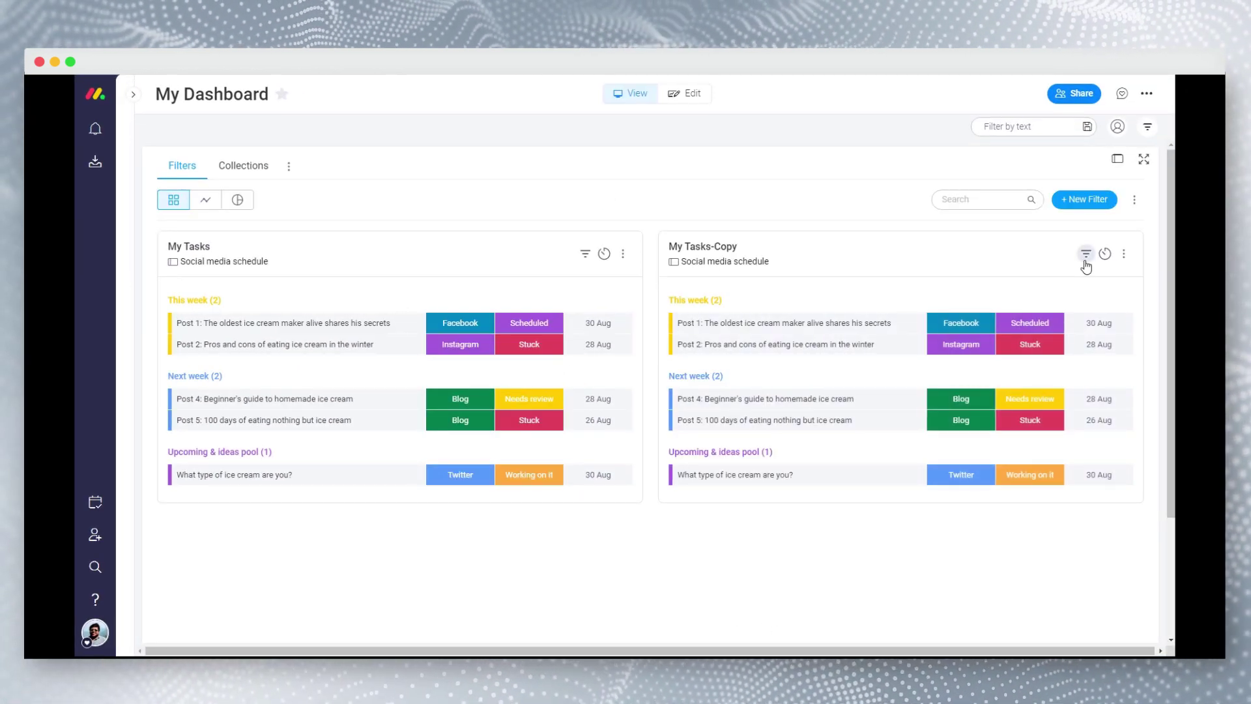
left_click(1085, 256)
left_click(538, 174)
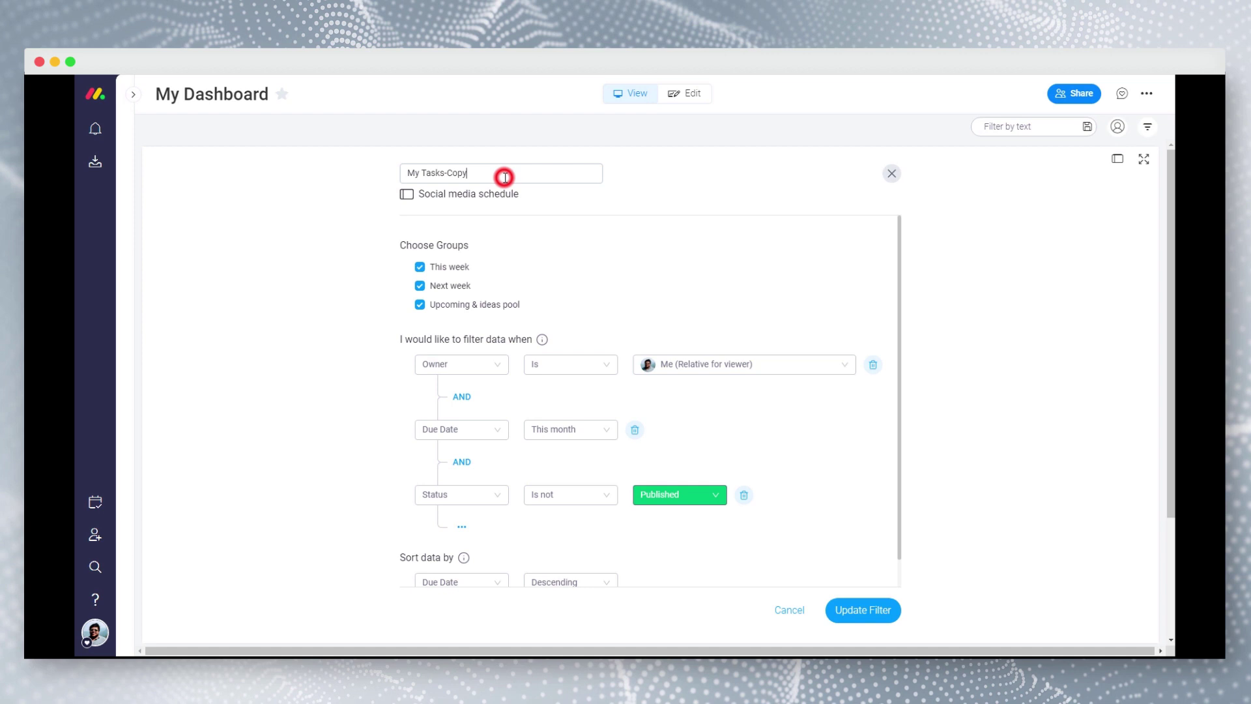
type("Susan's Tasks")
left_click(781, 363)
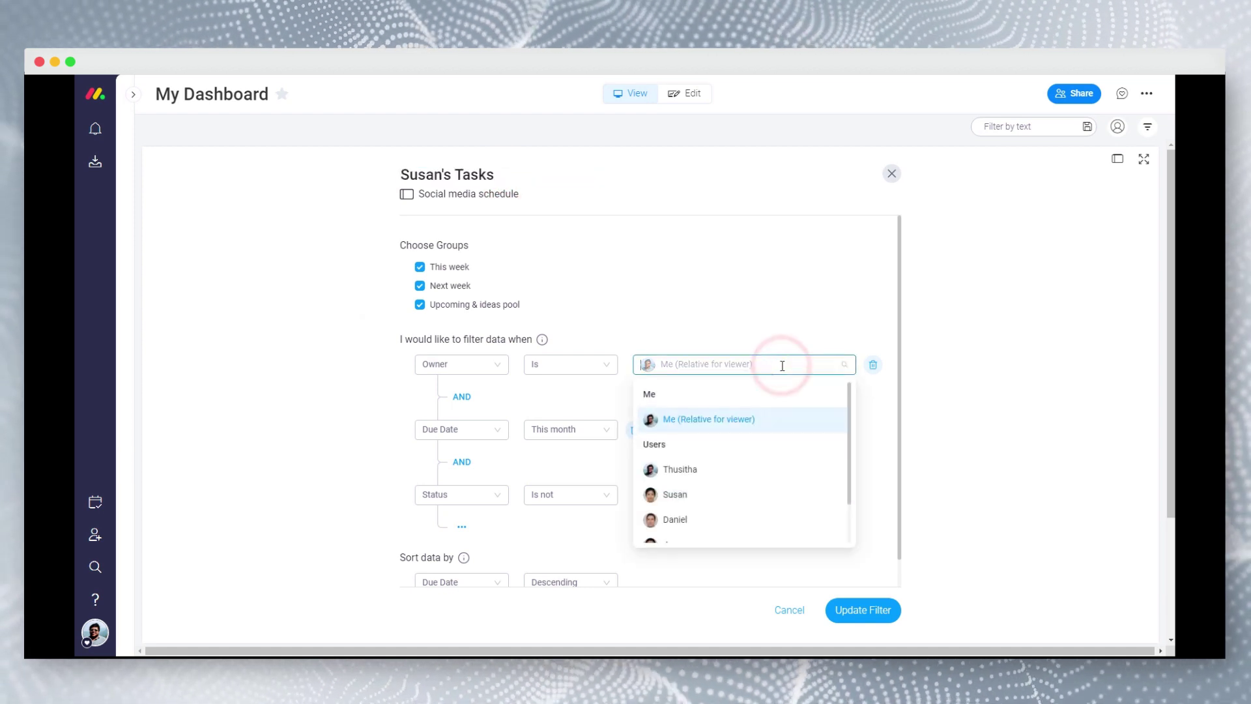
left_click(749, 497)
left_click(858, 612)
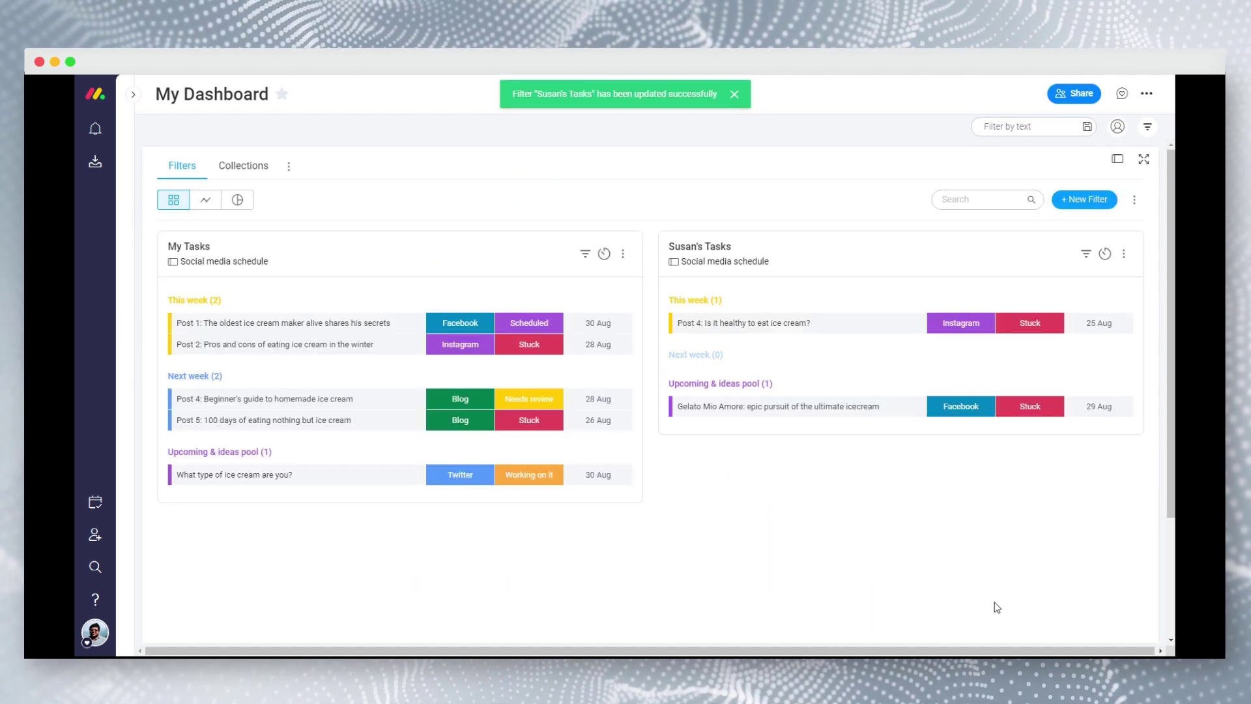
- Show the Owner column in the teammate's filter and give My Tasks a yellow theme
left_click(921, 290)
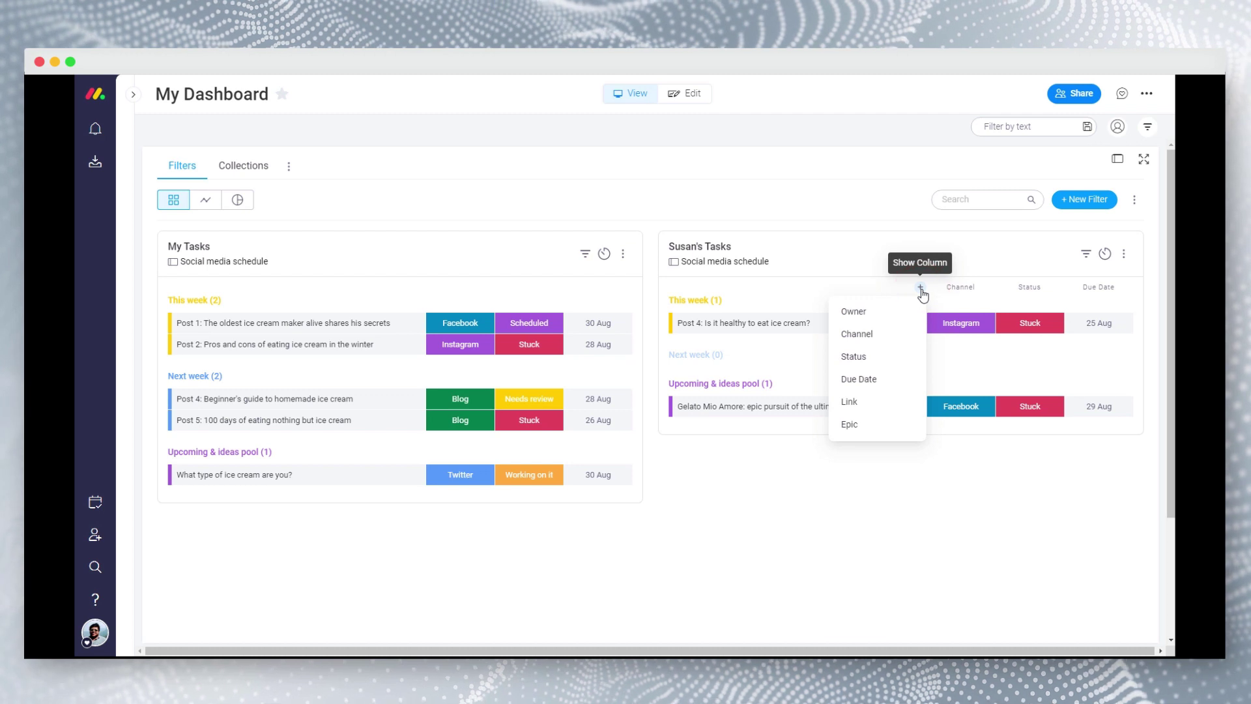
left_click(894, 307)
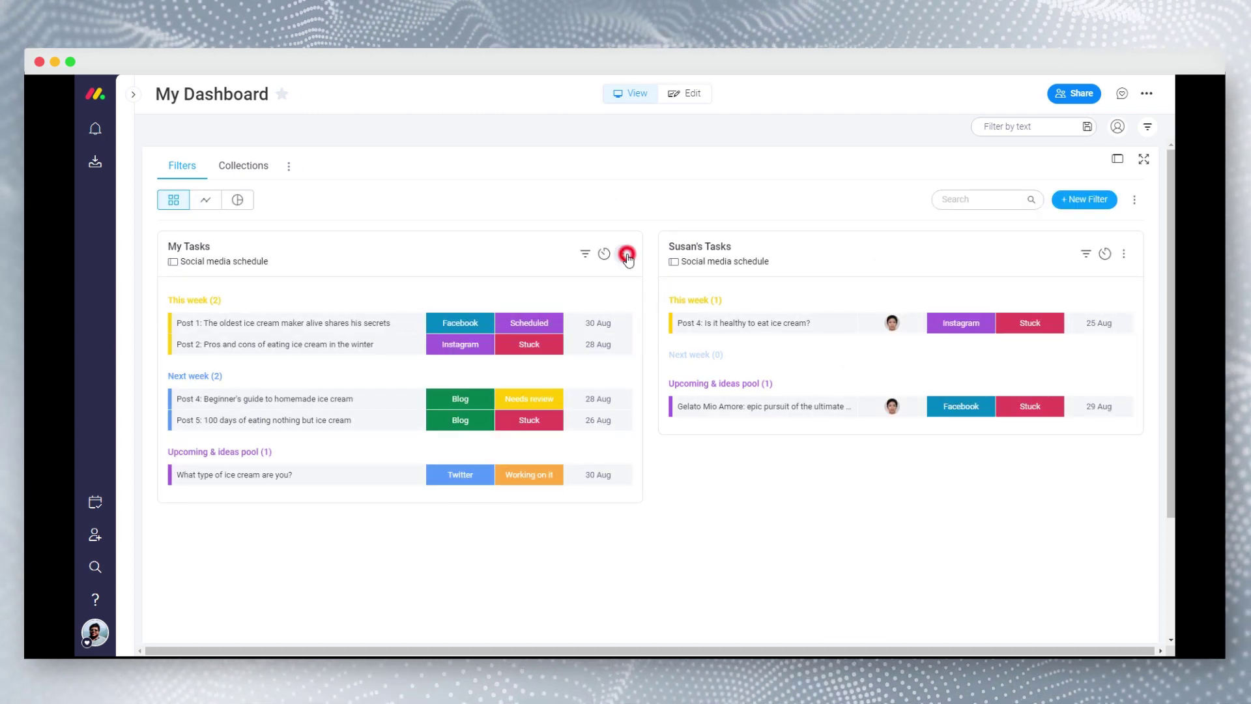
left_click(626, 254)
mouse_move(607, 404)
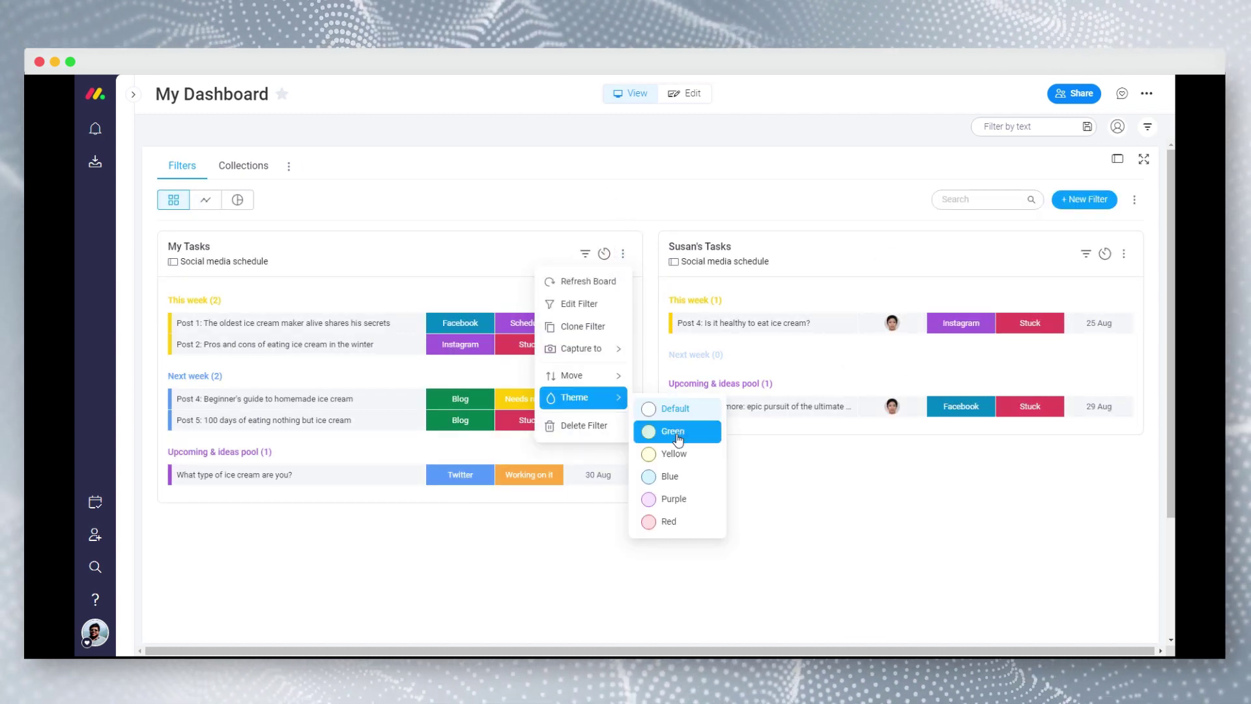
left_click(670, 454)
- Give the teammate's filter a green theme and move it up ahead of My Tasks
left_click(1123, 255)
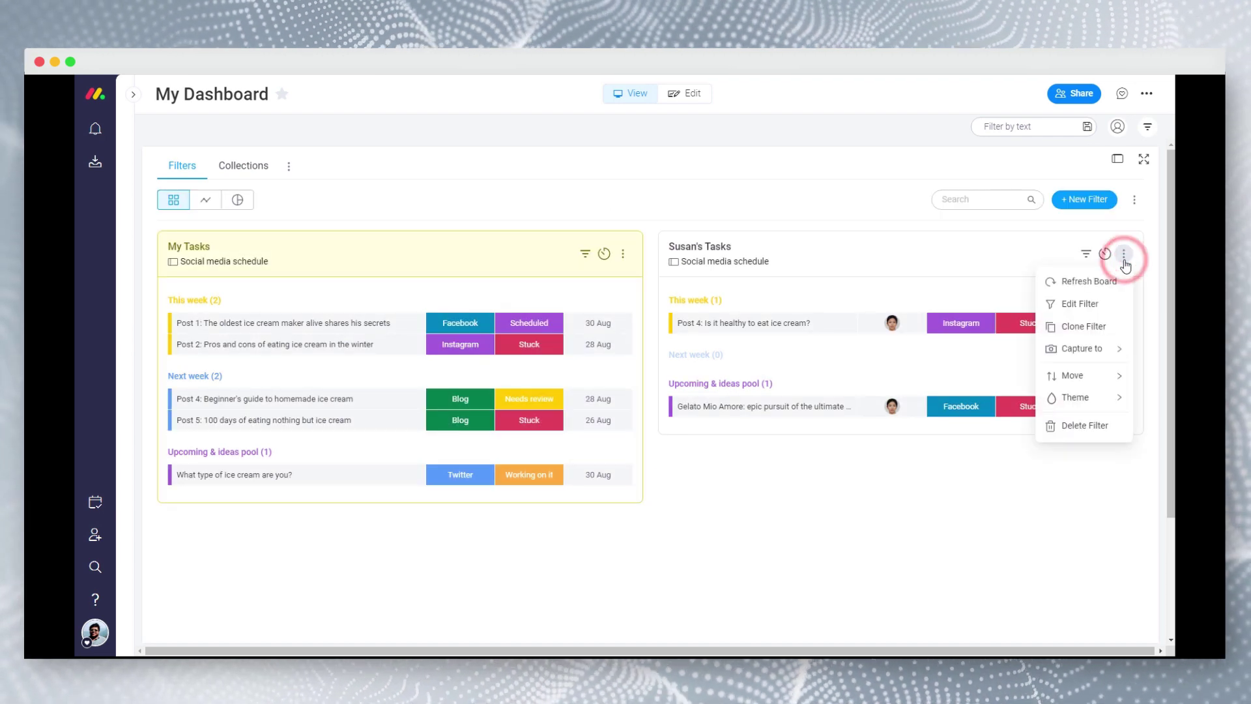
mouse_move(1086, 399)
left_click(1005, 436)
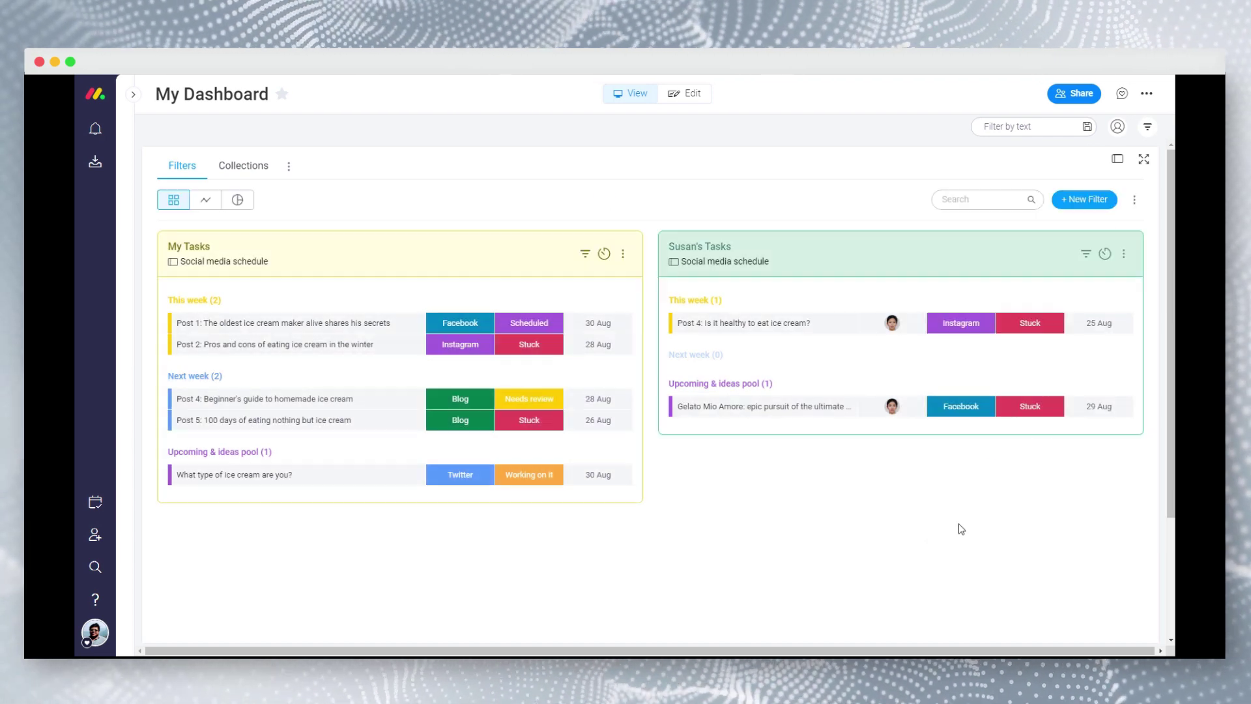
left_click(1126, 256)
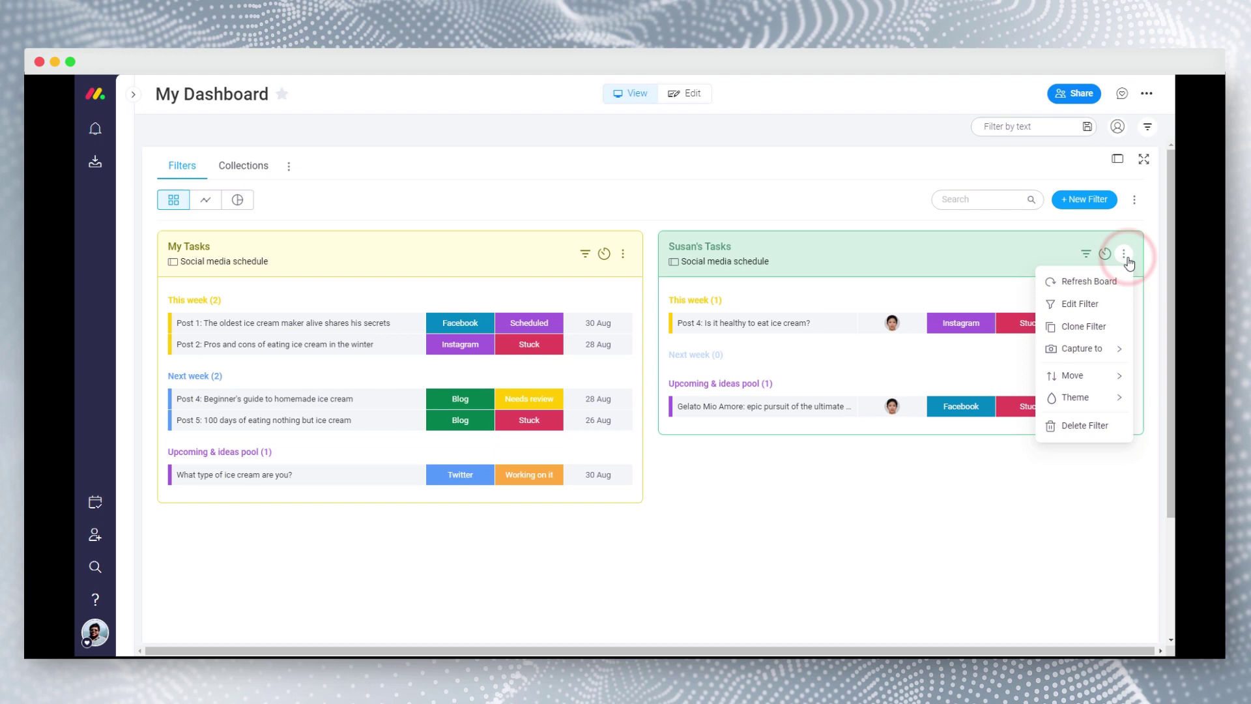
mouse_move(1101, 378)
left_click(1012, 394)
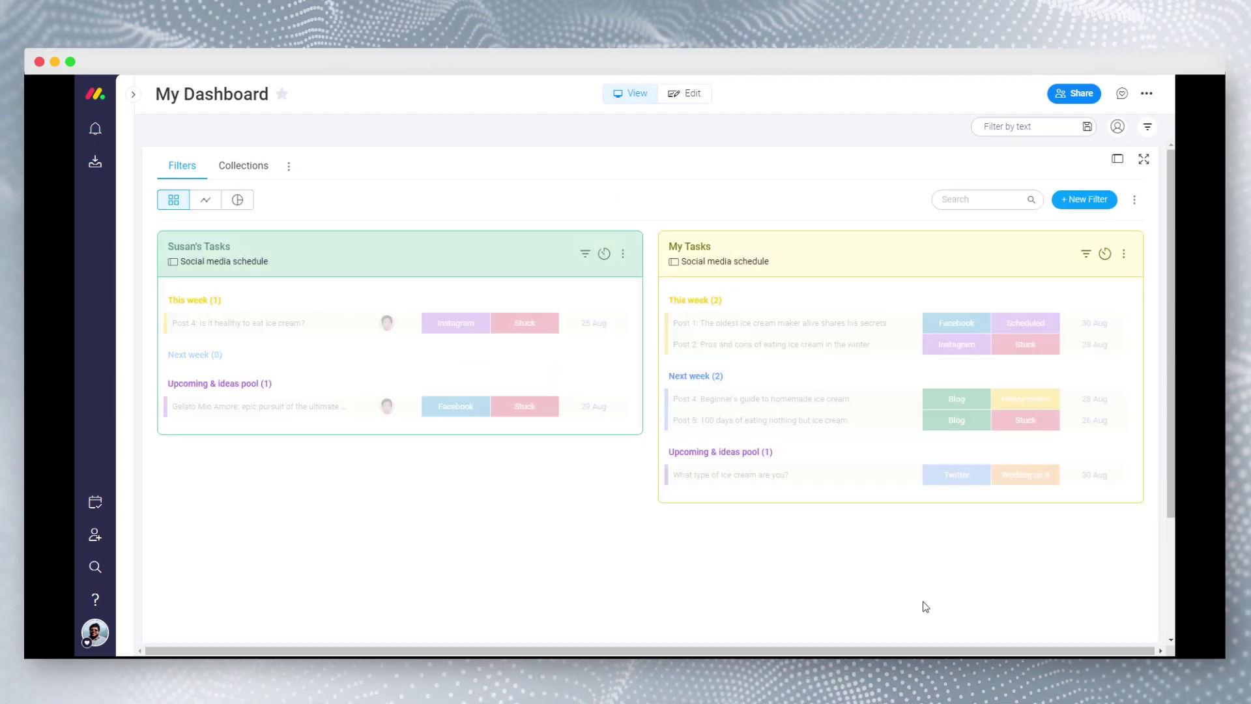
- Delete the teammate's filter and confirm the deletion
left_click(622, 254)
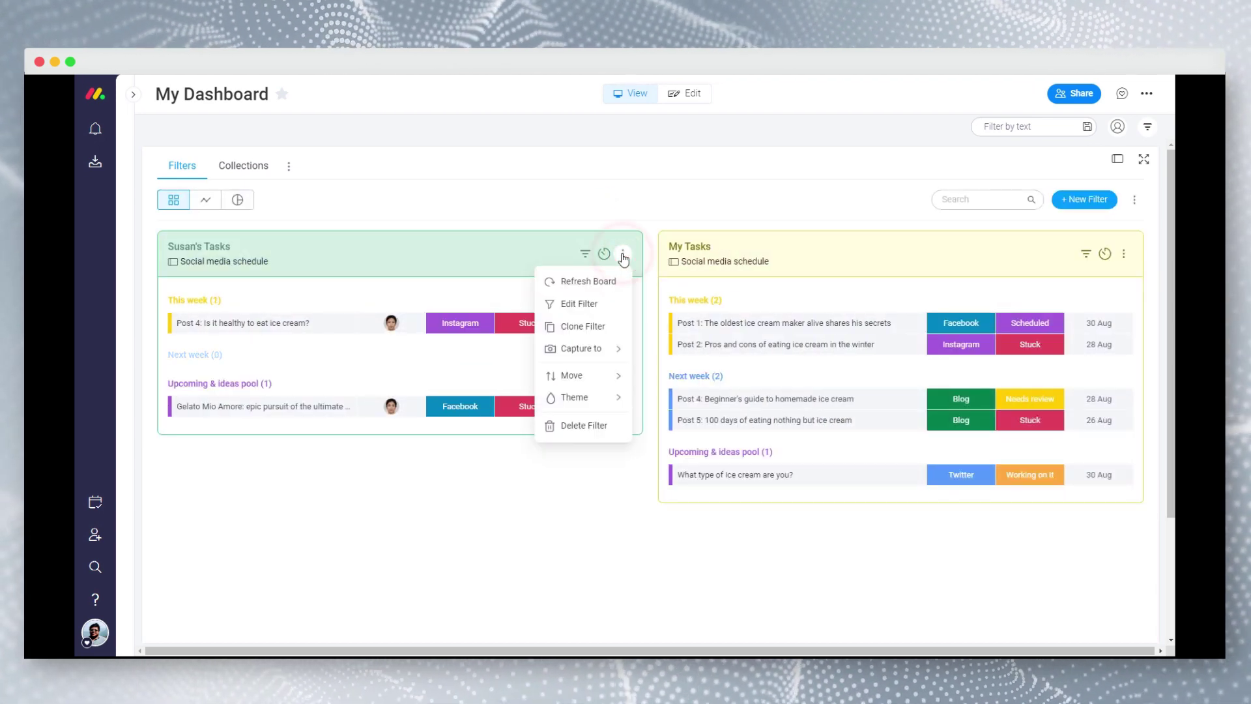
left_click(611, 432)
left_click(772, 188)
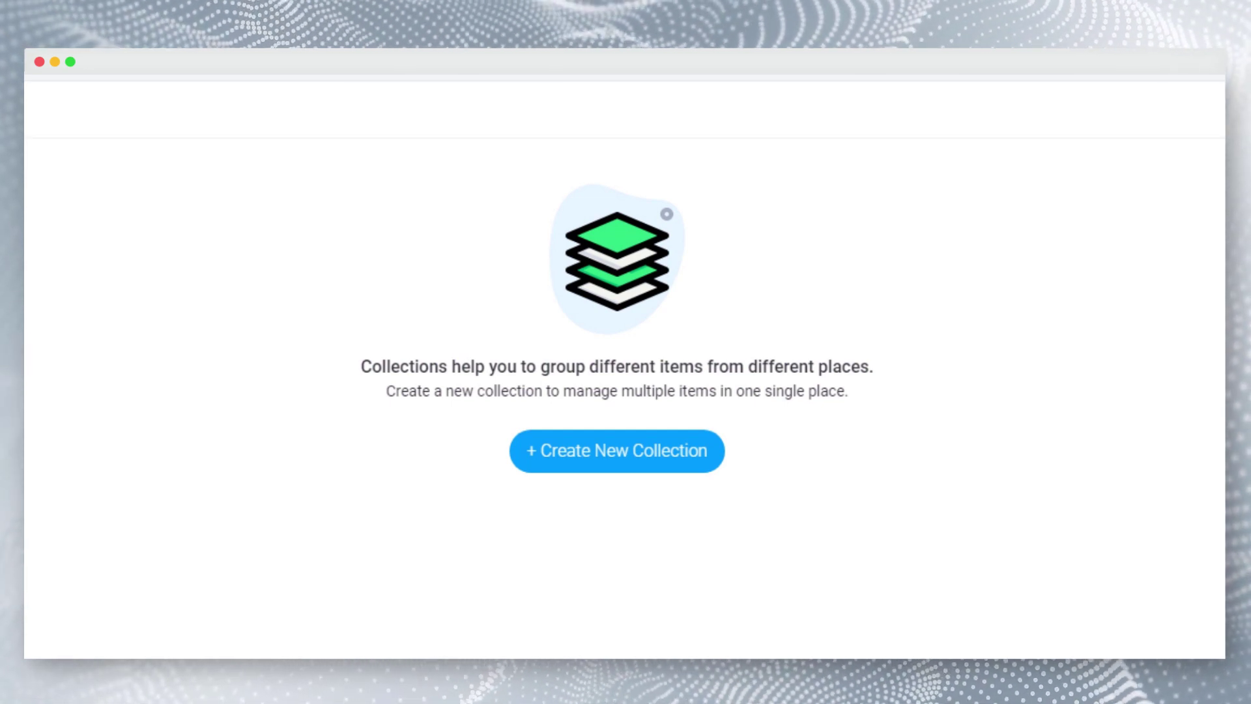
- Create a Need Attention collection described 'Please keep an eye on these tasks'
left_click(621, 458)
left_click(653, 375)
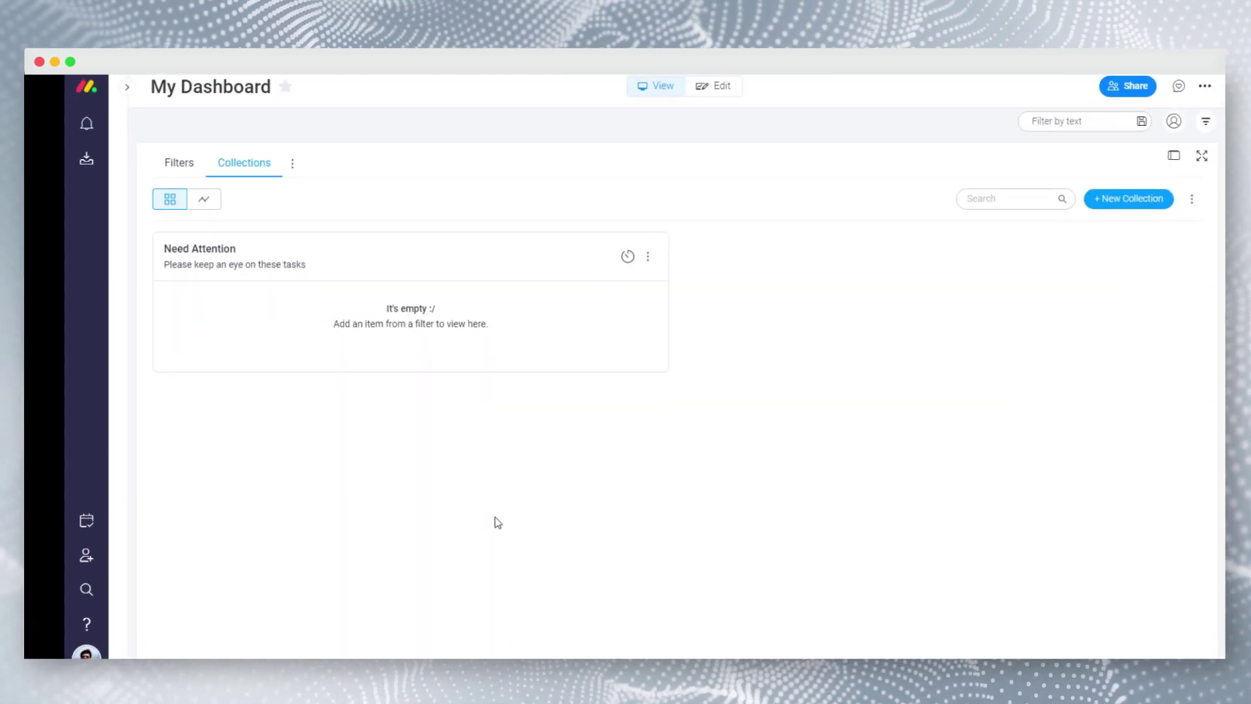
- Add Post 4, a person's row and Macbook Pro to the Need Attention collection
left_click(183, 168)
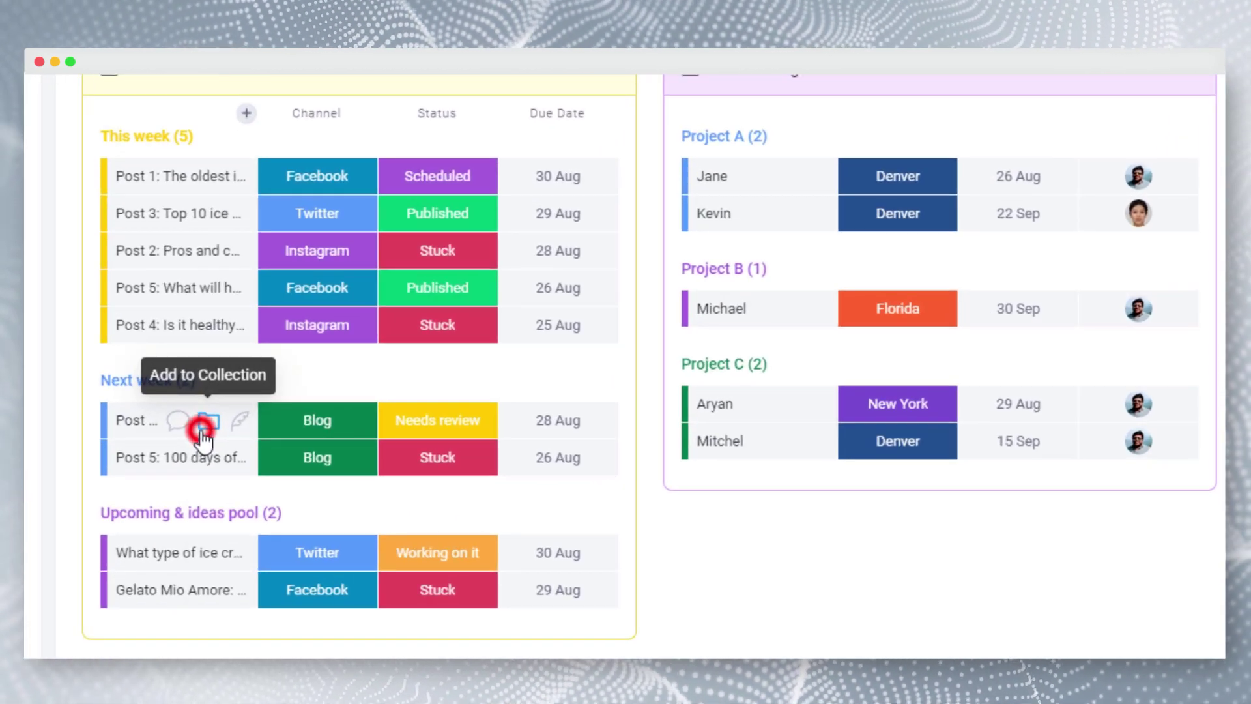
left_click(204, 423)
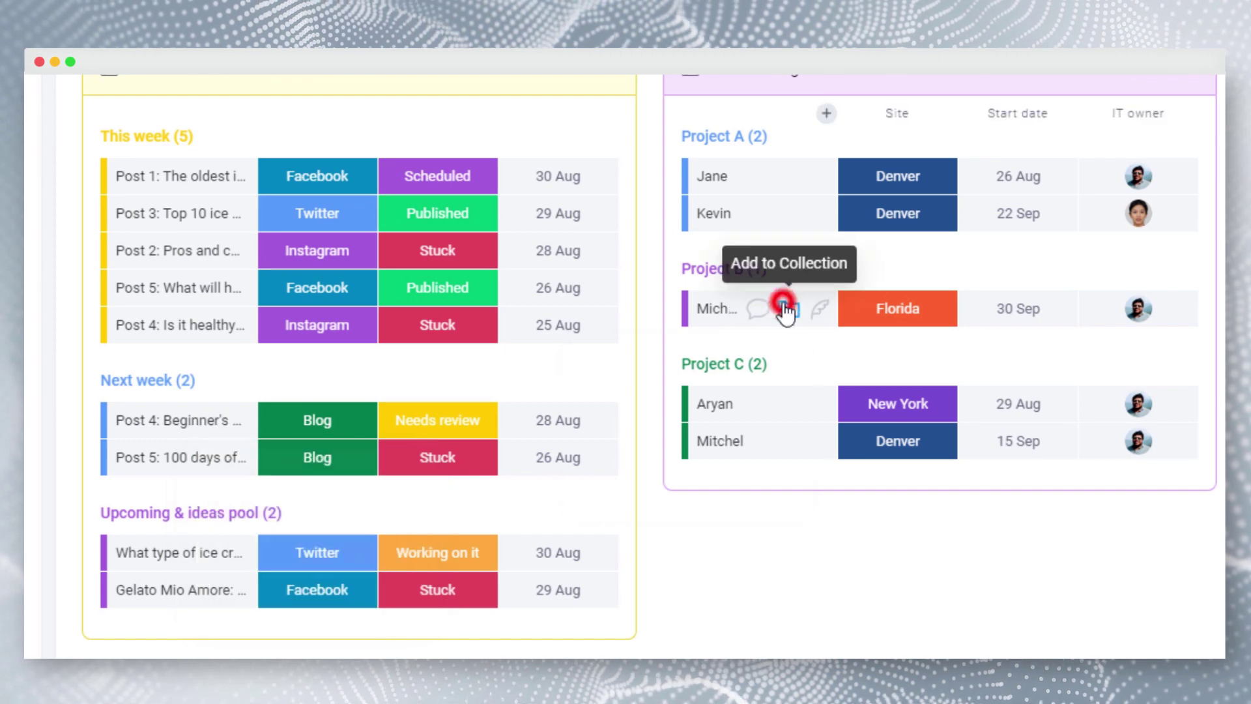
left_click(785, 308)
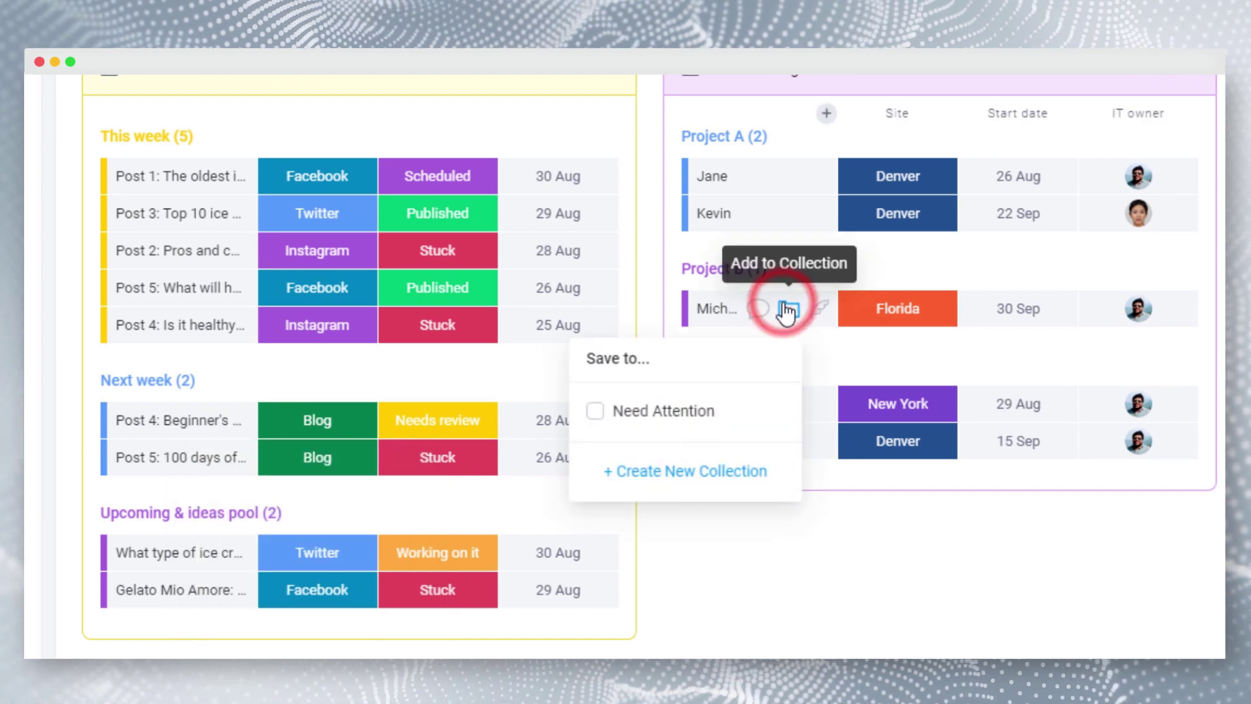
left_click(684, 412)
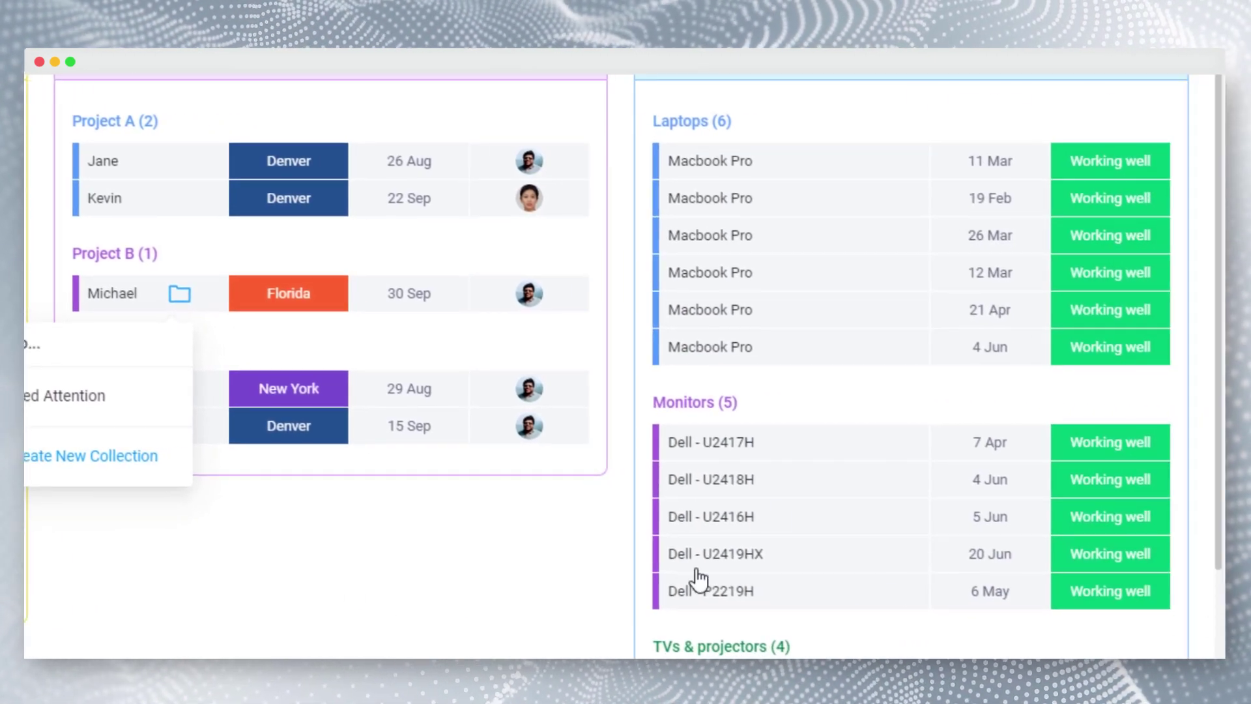
left_click(884, 164)
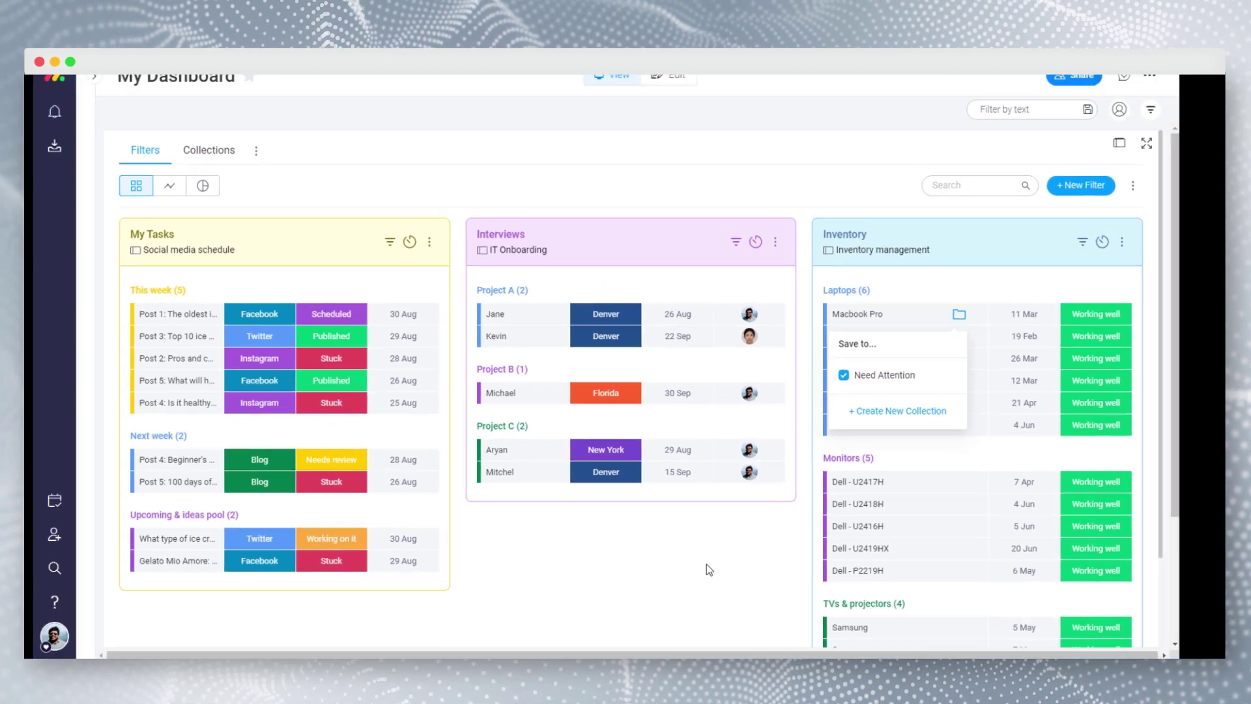
- Show three extra columns in Need Attention and remove Macbook Pro from it
left_click(244, 168)
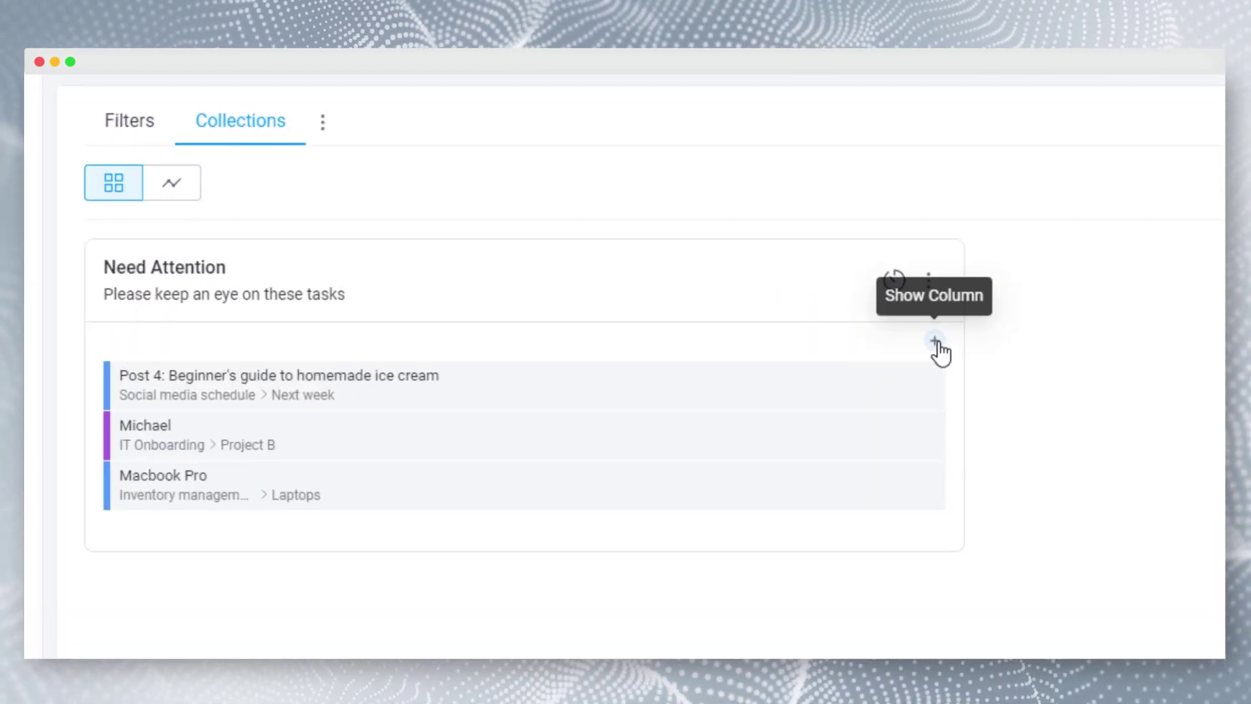
left_click(935, 340)
left_click(813, 347)
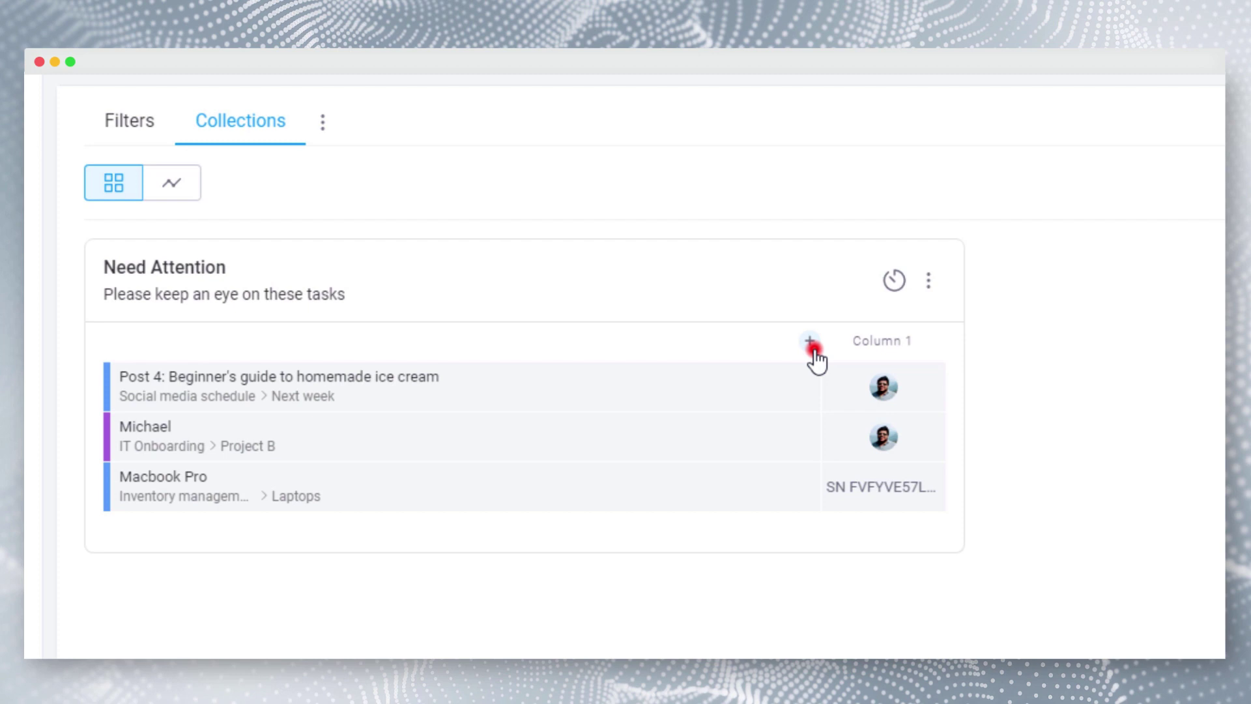
left_click(684, 341)
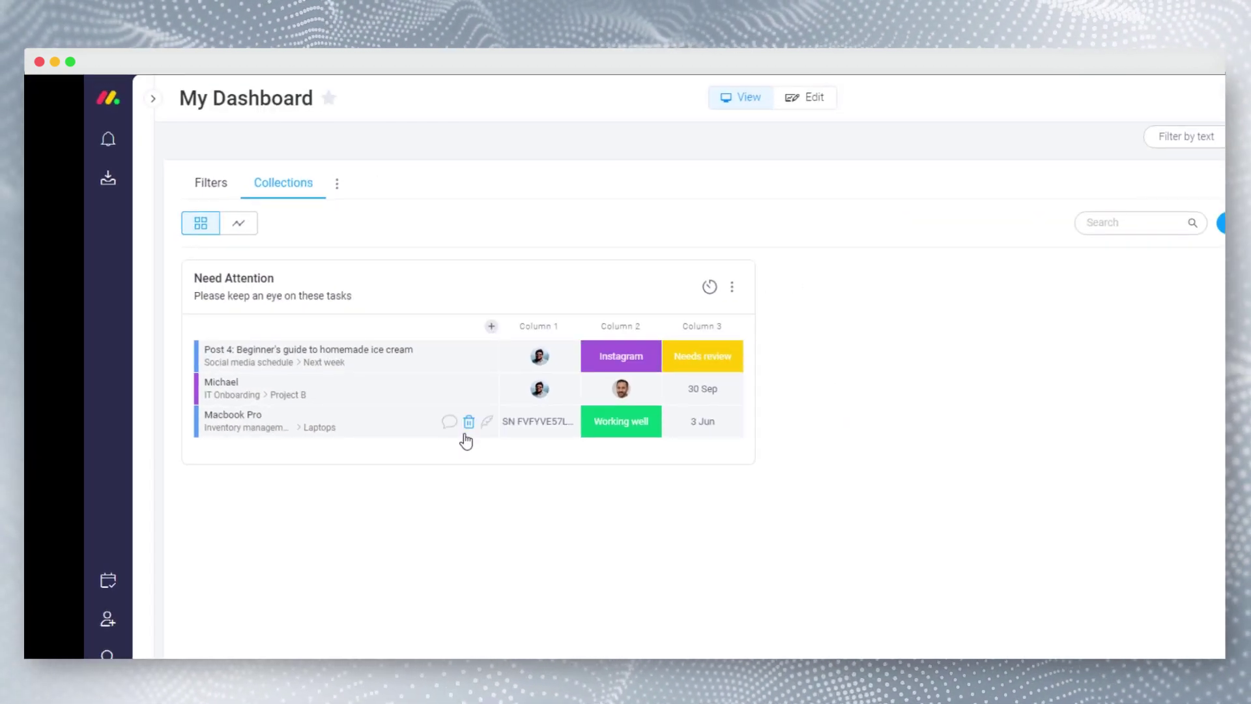
left_click(468, 423)
left_click(919, 206)
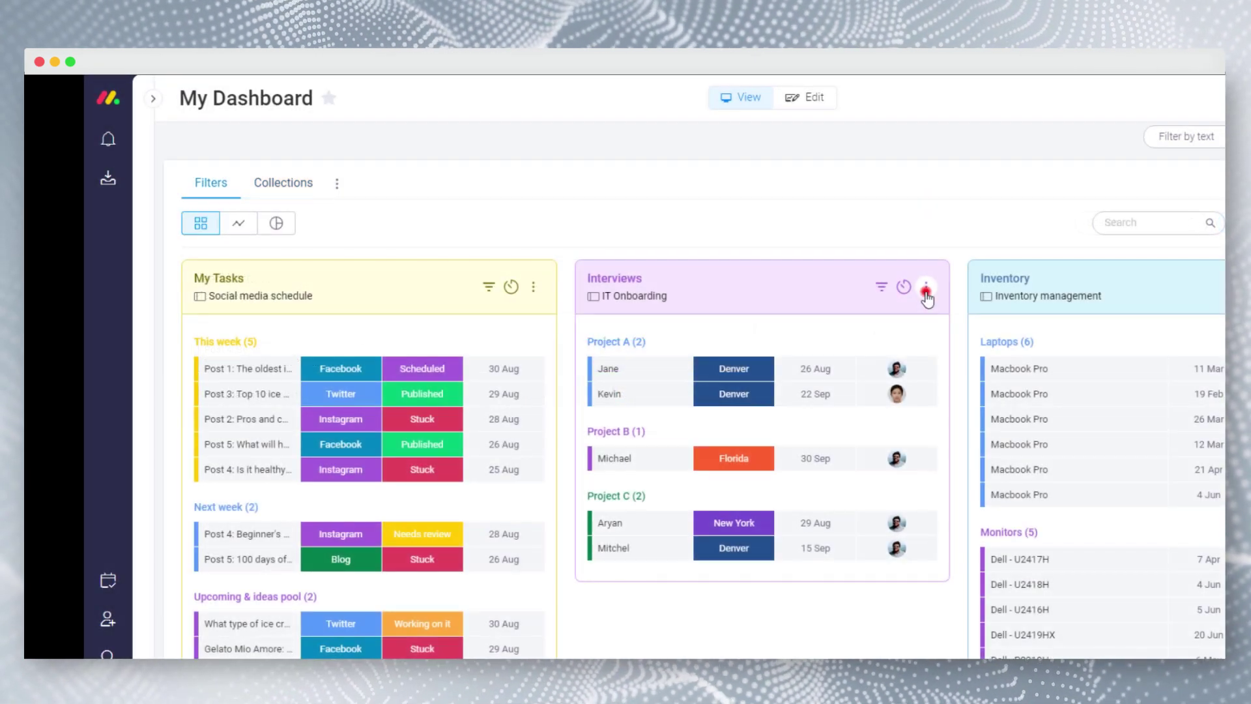
- Capture all Interviews filter items into the Need Attention collection
left_click(926, 287)
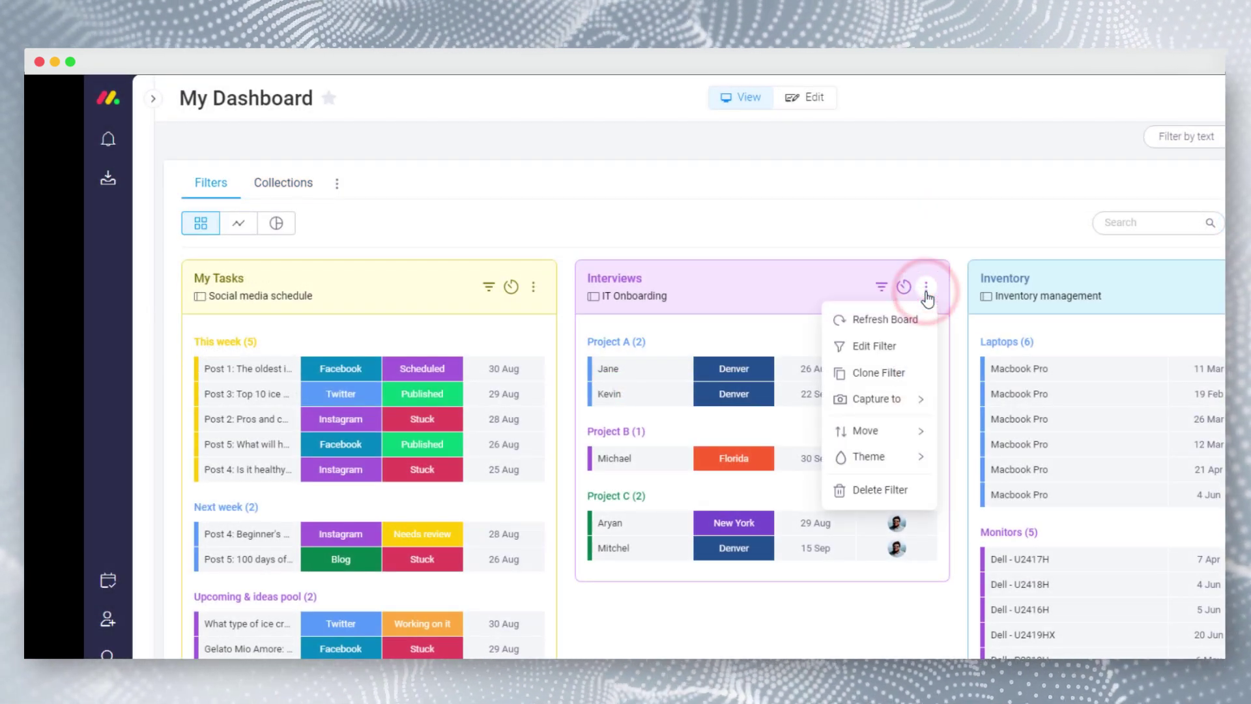
mouse_move(906, 403)
left_click(966, 457)
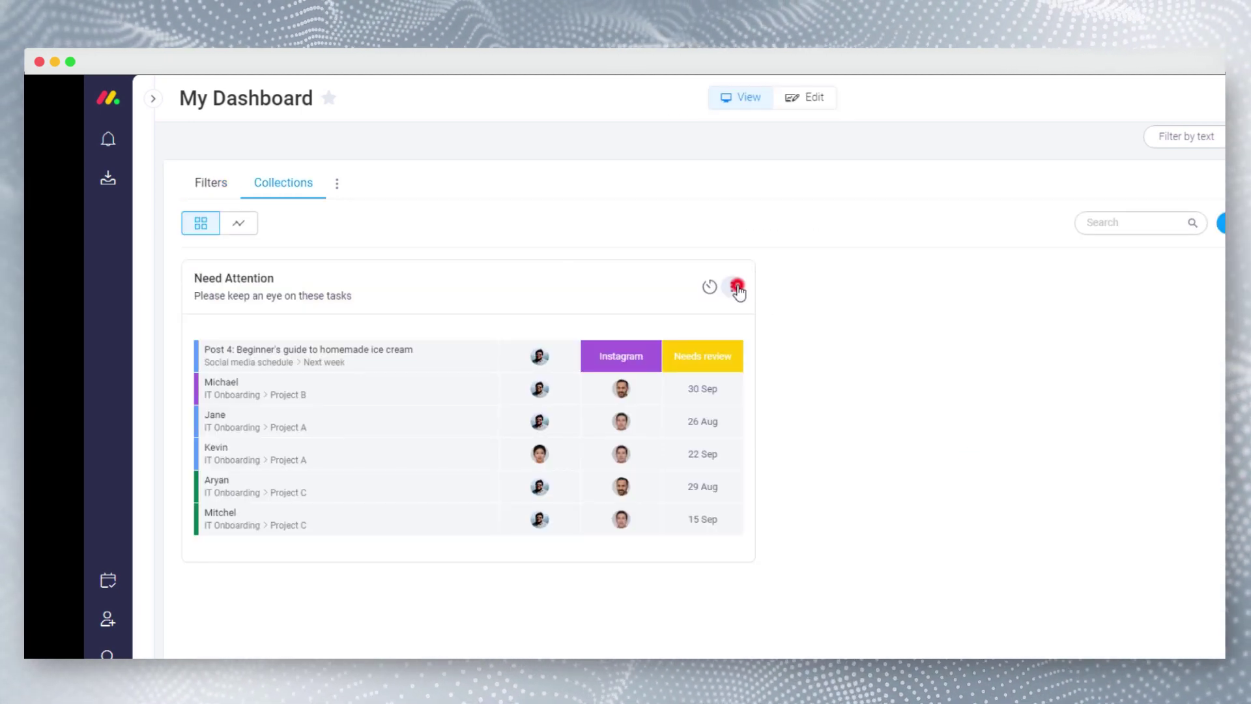
- Set the Need Attention collection's theme to Red
left_click(738, 291)
mouse_move(717, 430)
left_click(775, 579)
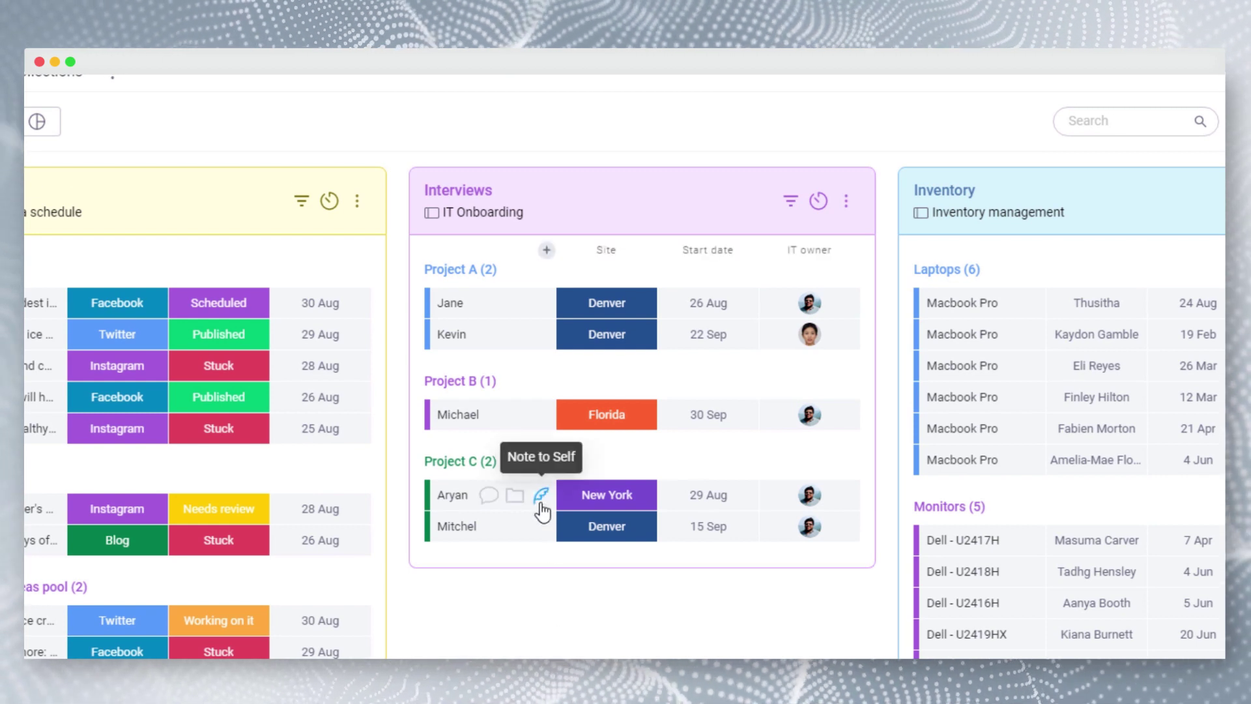
- Write a Note to Self on the candidate's row: 'Good communication skills.' / 'Need to work on basic technical skills'
left_click(541, 497)
left_click(529, 547)
type("Good communication skills.")
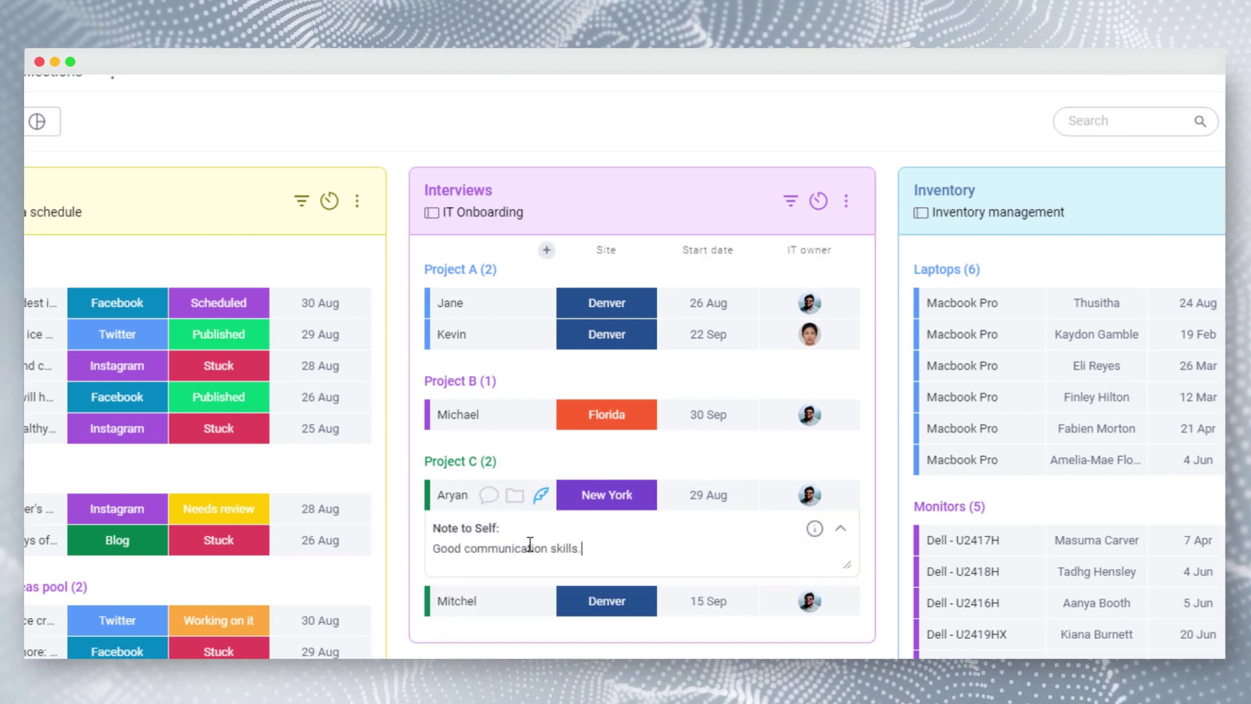
key("Return")
type("Need to work on basic technical skills")
left_click(840, 529)
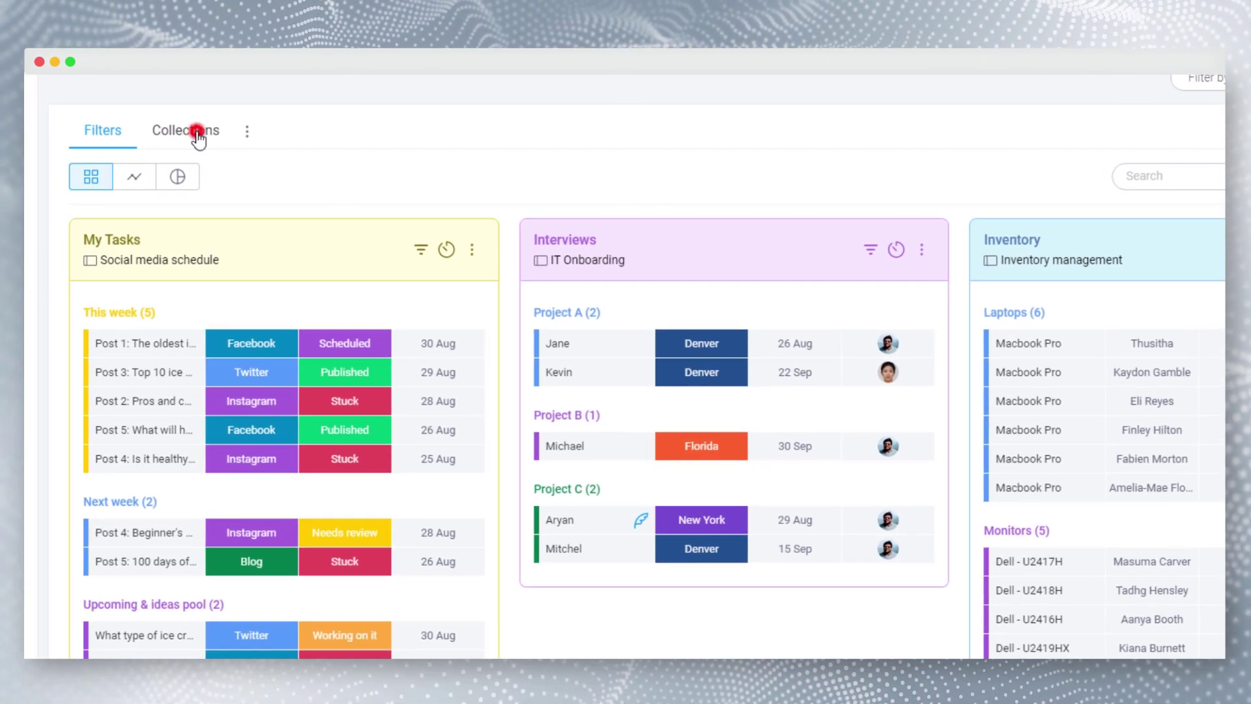
- Check the candidate's saved note from the Collections tab
left_click(196, 134)
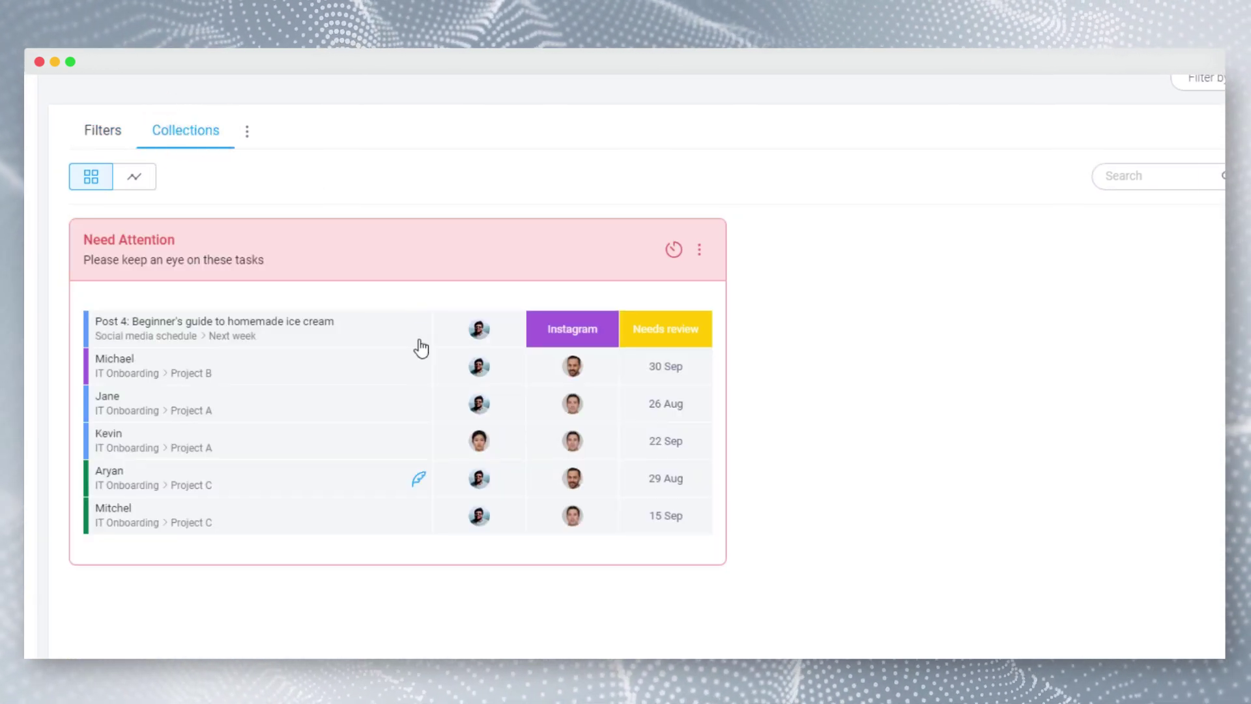
left_click(422, 480)
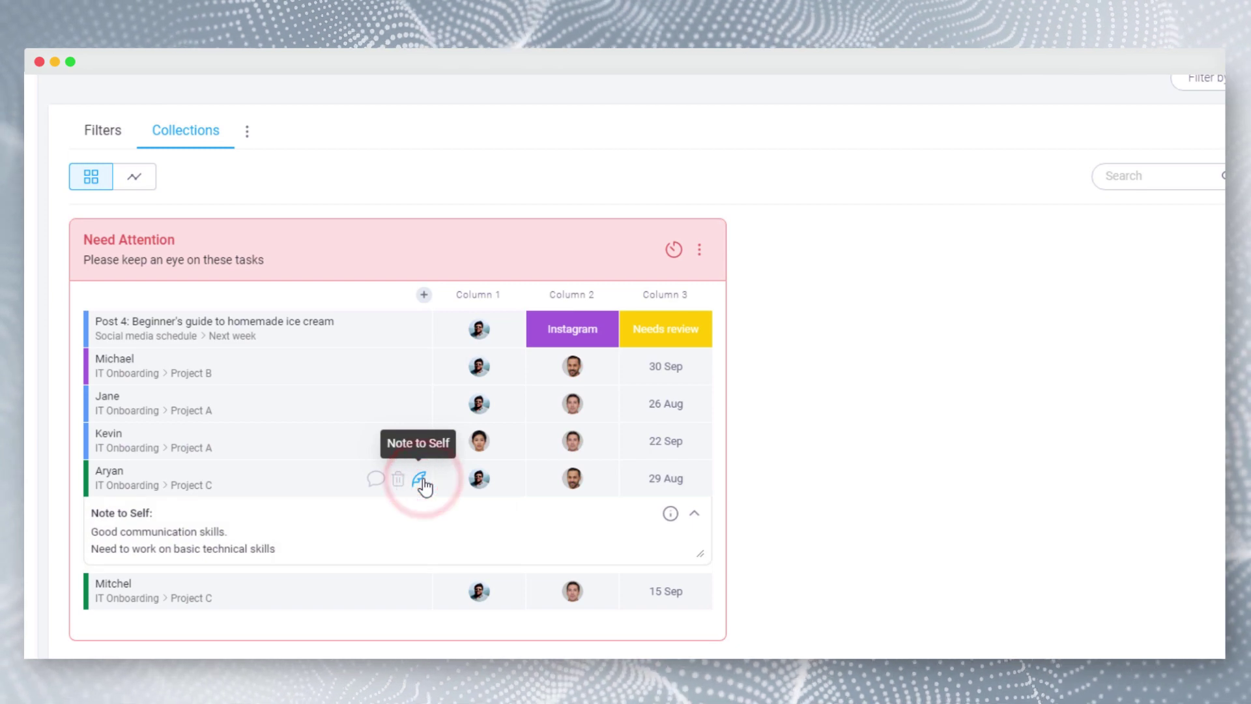
left_click(420, 480)
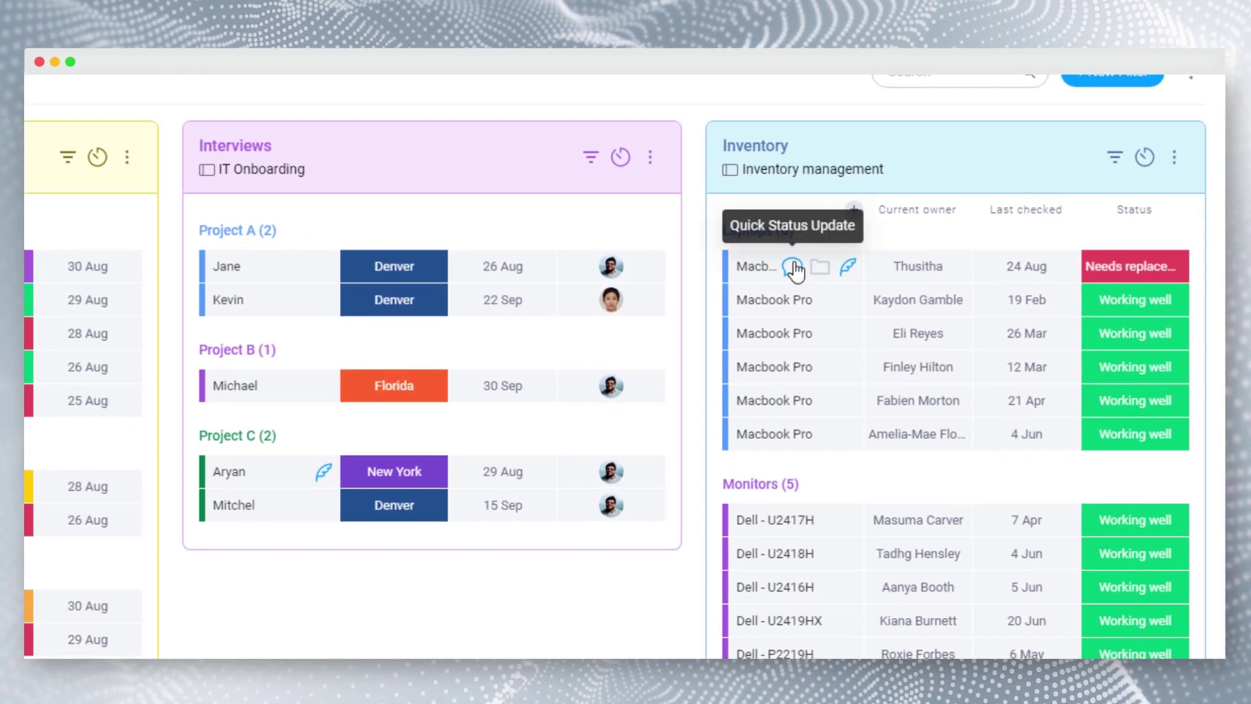
- Post a reply on the first Macbook Pro agreeing it needs sorting out quickly, ending with an emoji
left_click(789, 273)
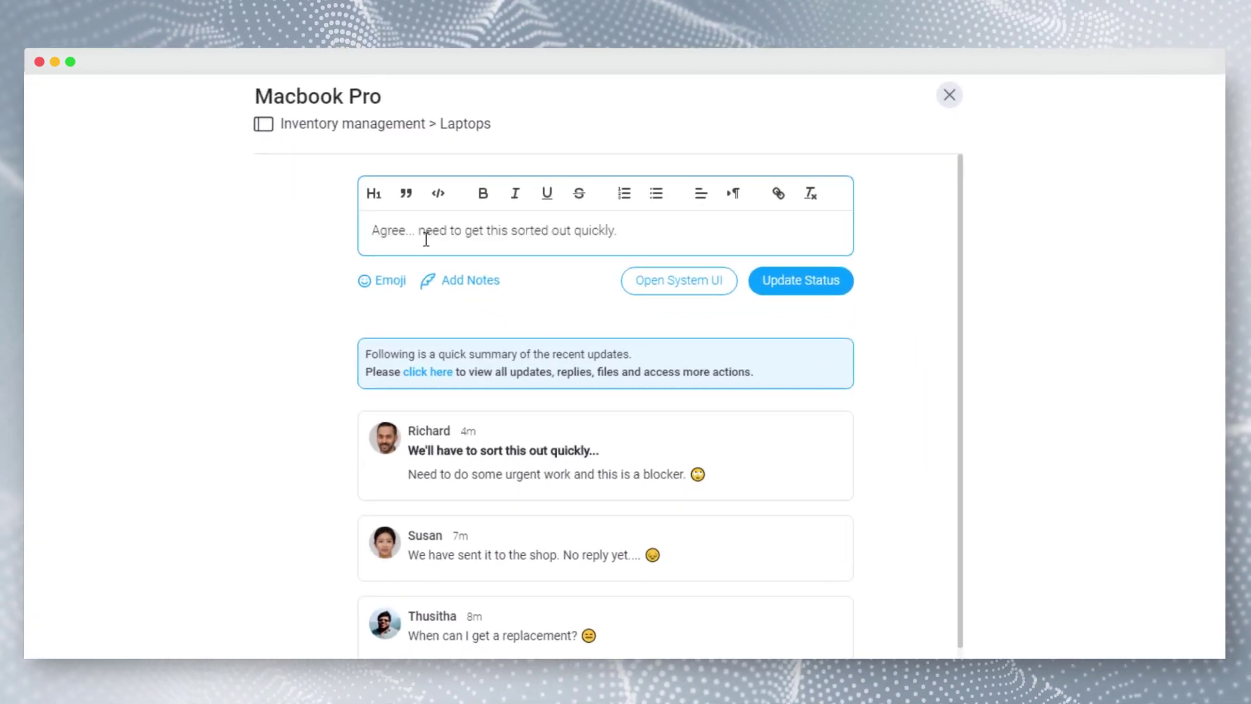
left_click(386, 284)
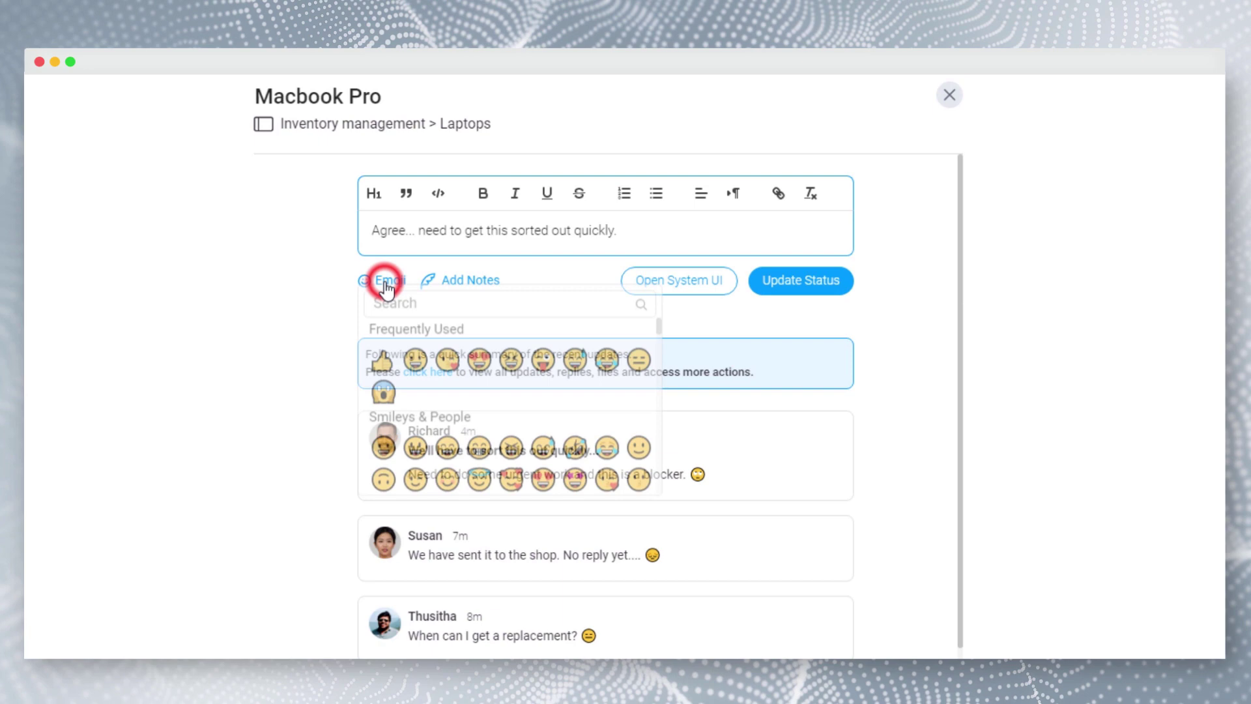
left_click(635, 366)
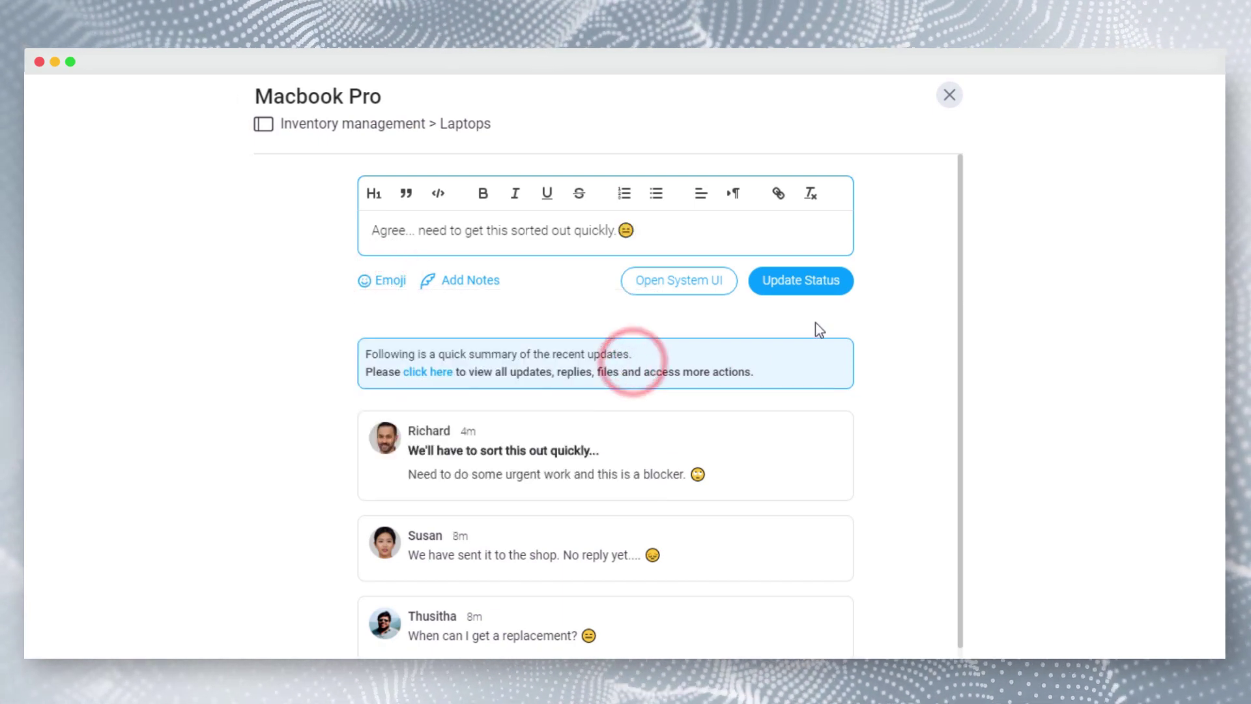
left_click(815, 287)
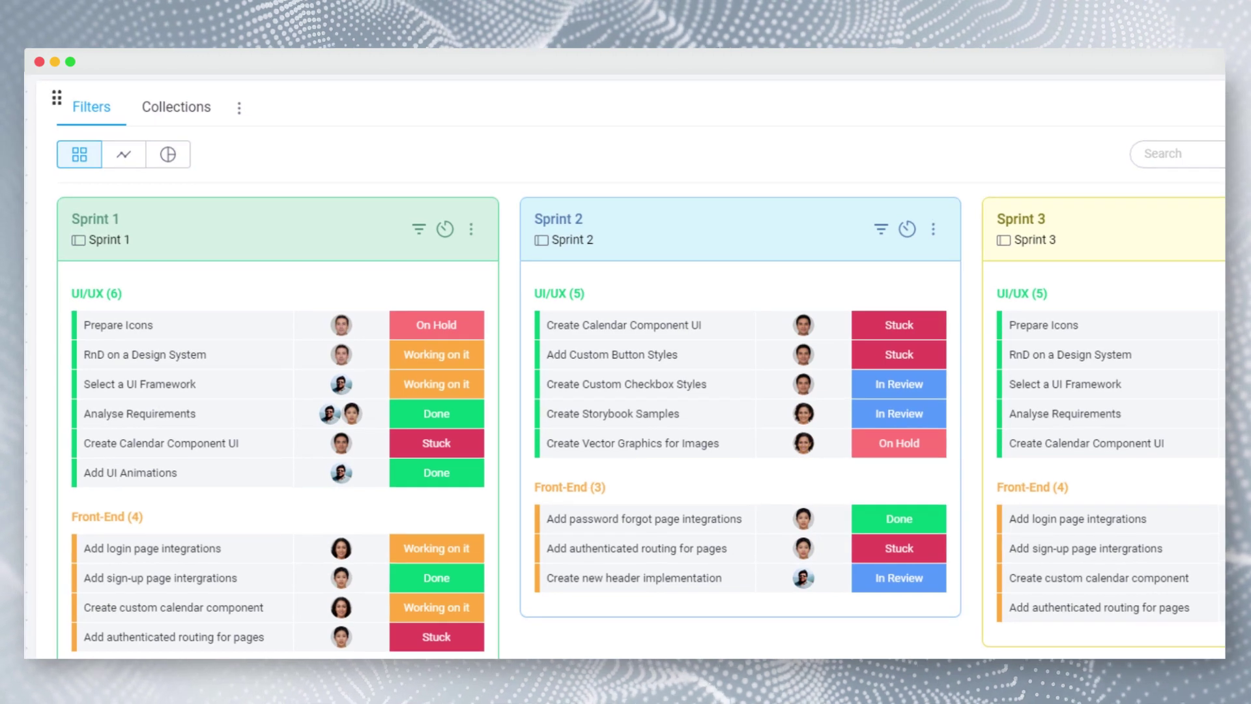
- Pick 1–15 Aug 2020 as Sprint 1's duration and 29 Aug–12 Sep 2020 for Sprint 3
left_click(445, 230)
left_click(482, 339)
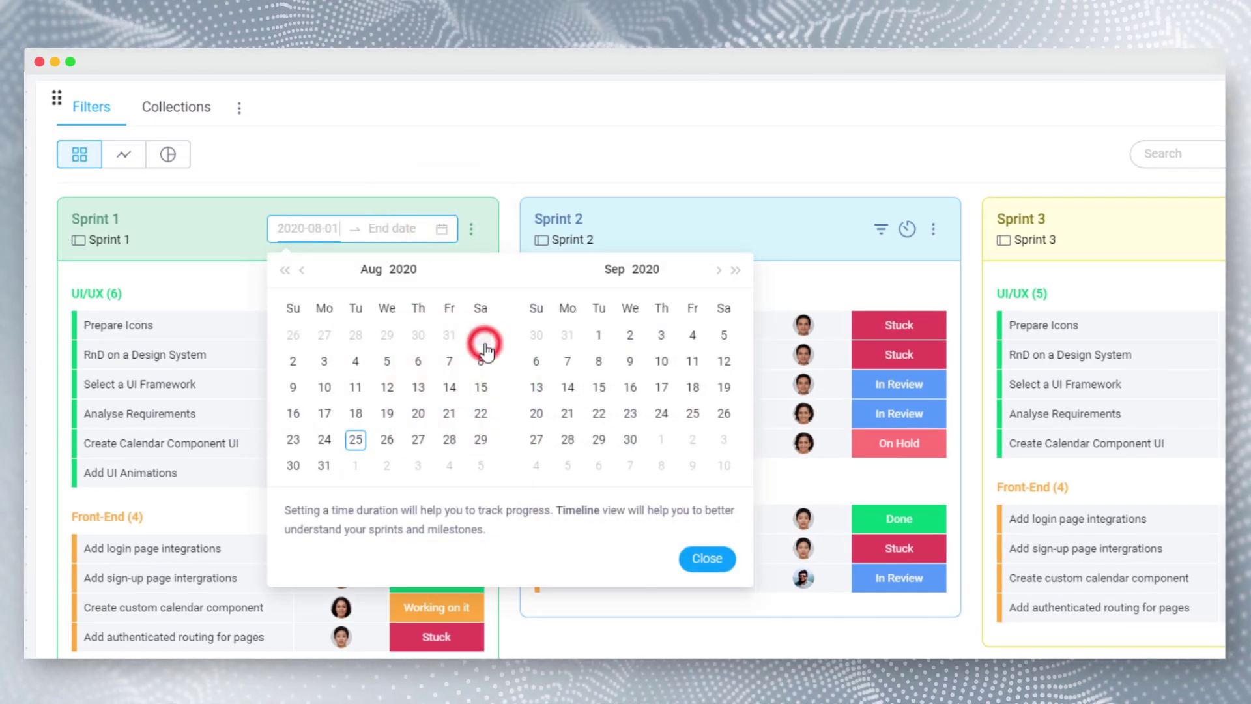
left_click(481, 389)
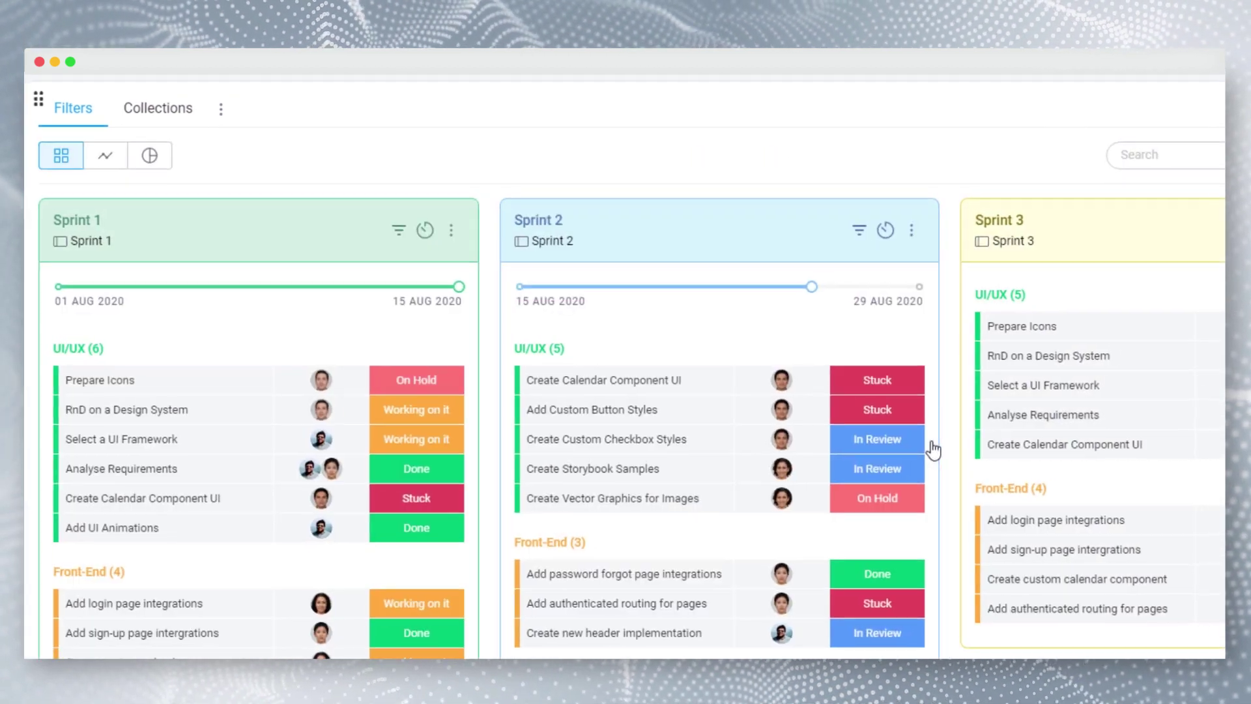
scroll(935, 441, "right", 5)
left_click(1166, 242)
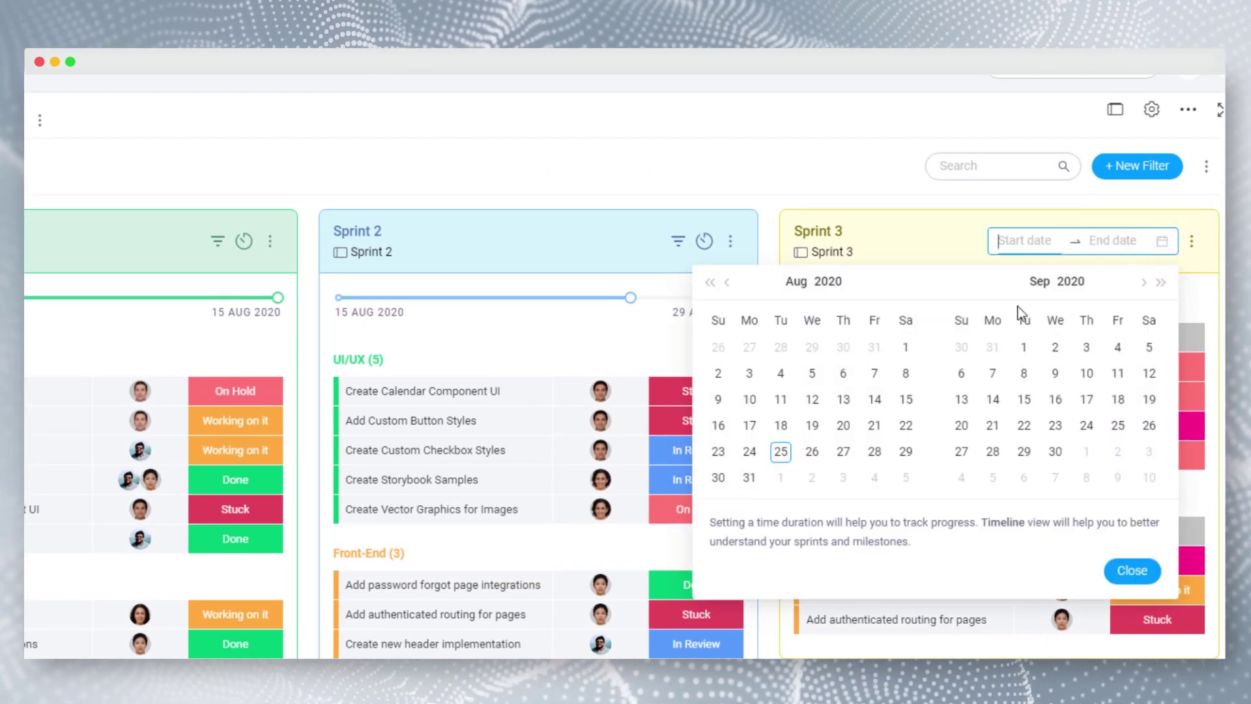
left_click(905, 451)
left_click(1150, 375)
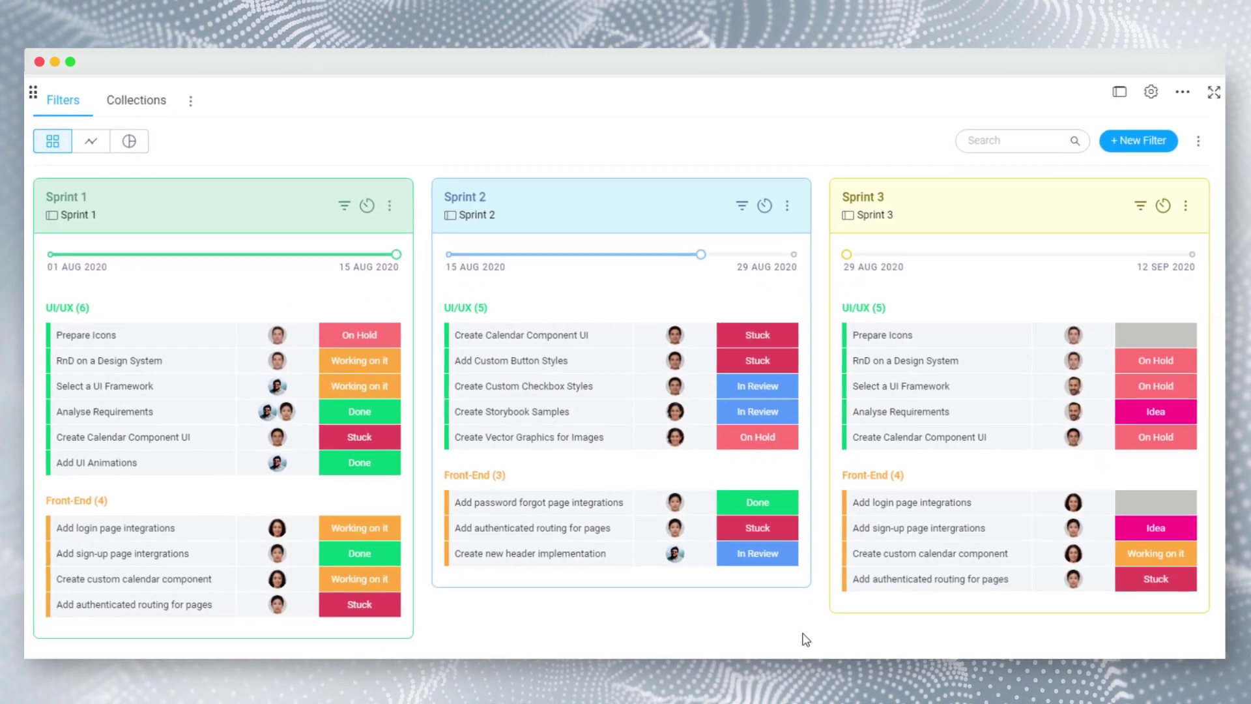
mouse_move(688, 255)
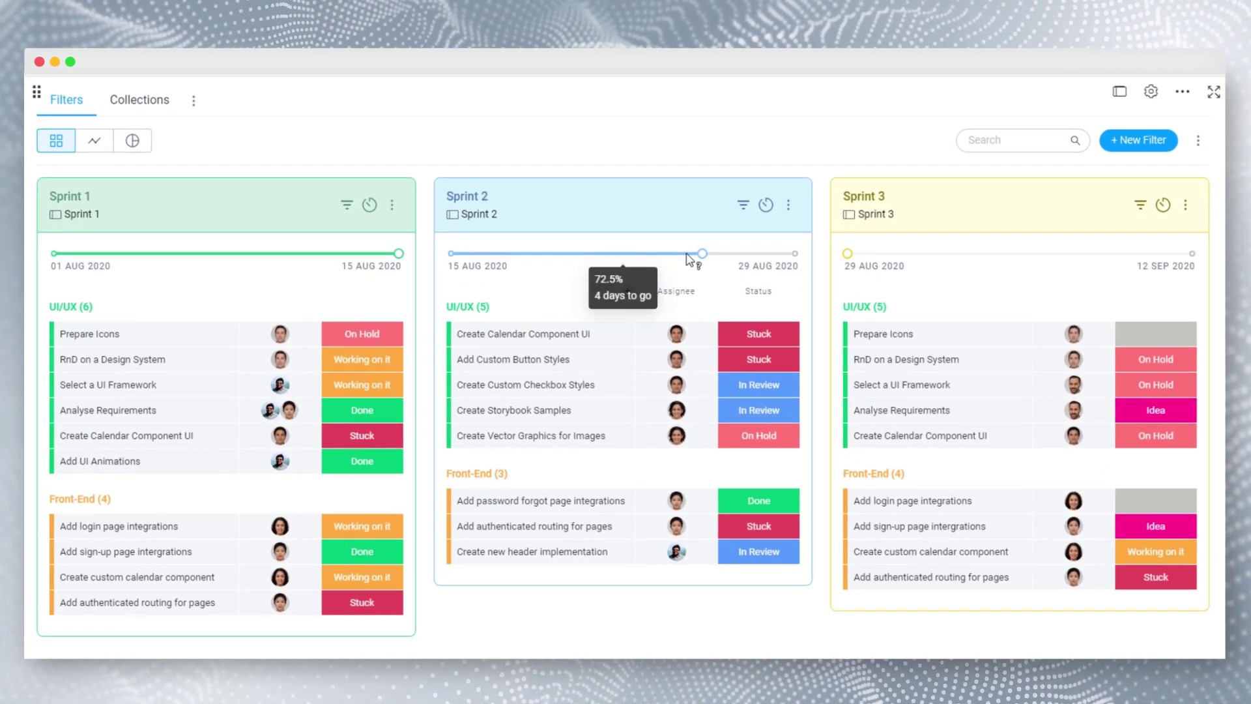
- Show the sprints in Timeline View and open Sprint 2's task details
left_click(95, 140)
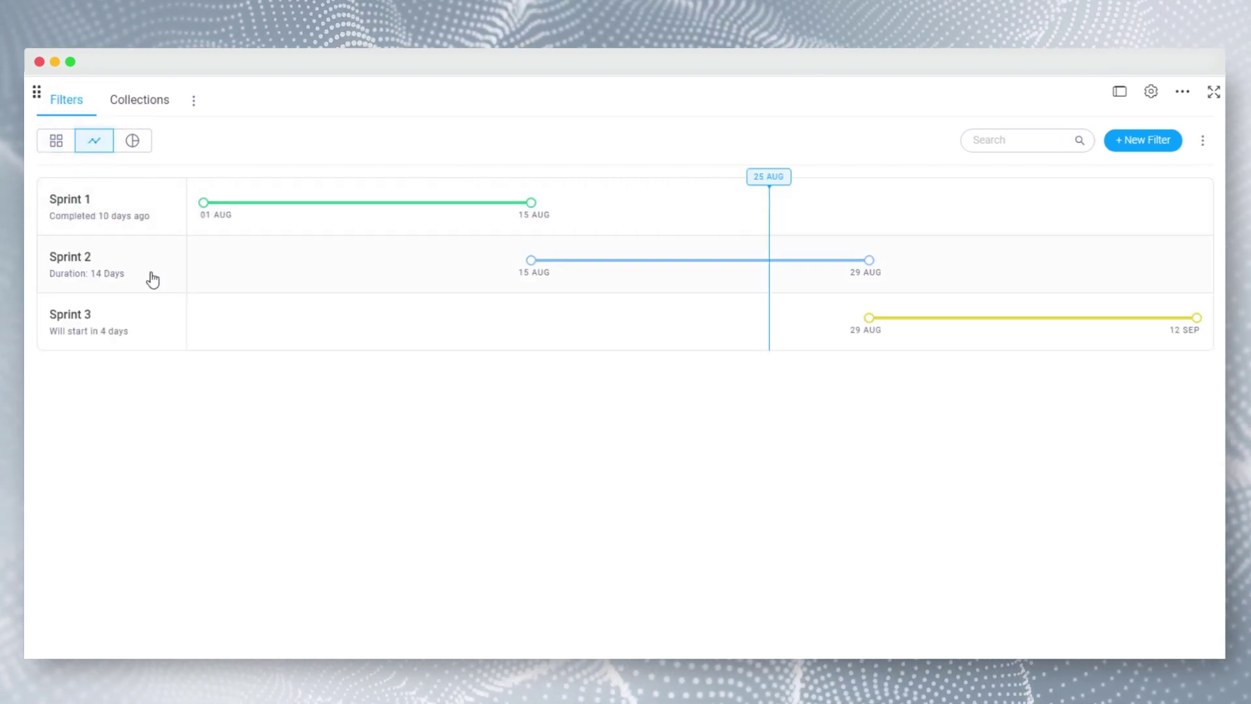
left_click(628, 272)
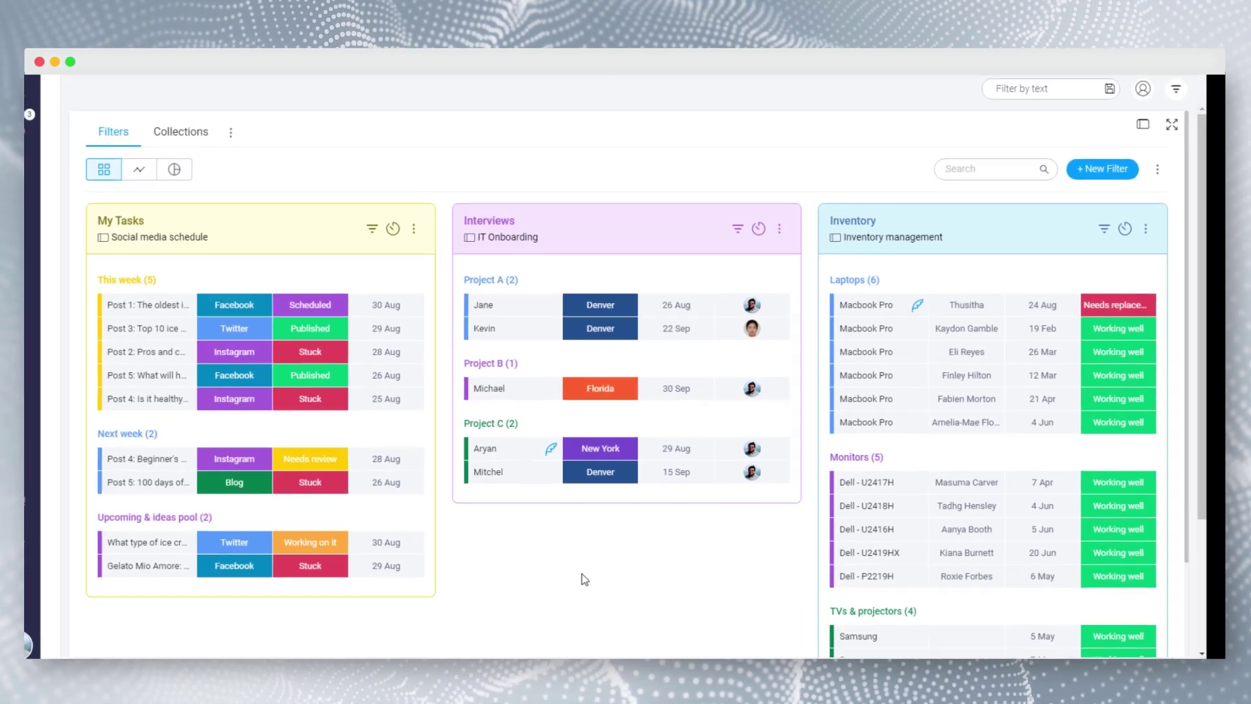
- In graph view, break down My Tasks by Status and Interviews by Site, grouping data by People
left_click(140, 154)
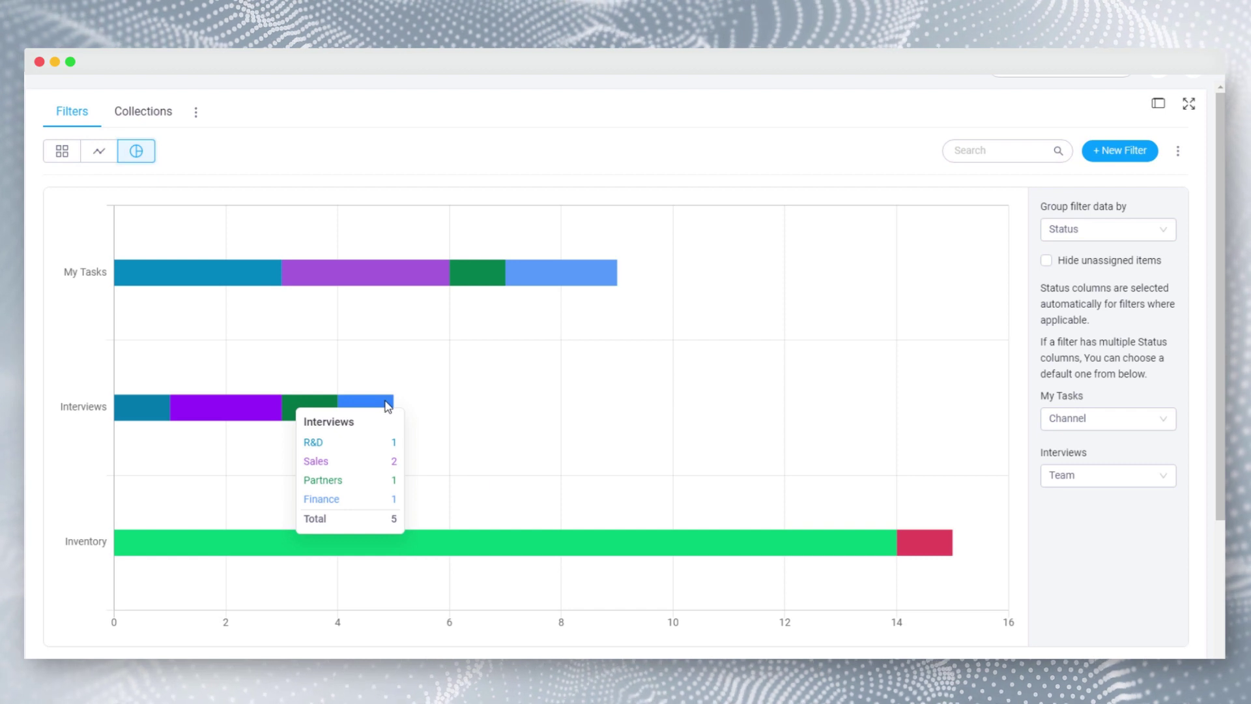
mouse_move(601, 548)
left_click(1142, 415)
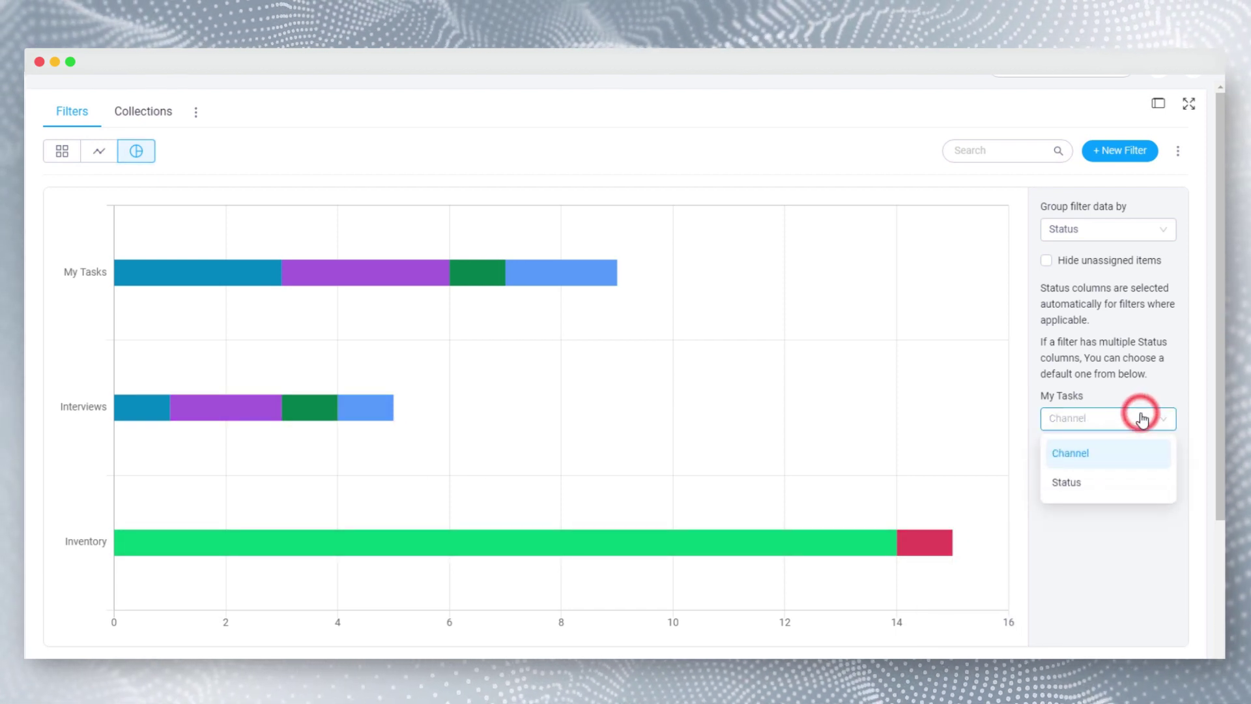
left_click(1100, 483)
left_click(1114, 478)
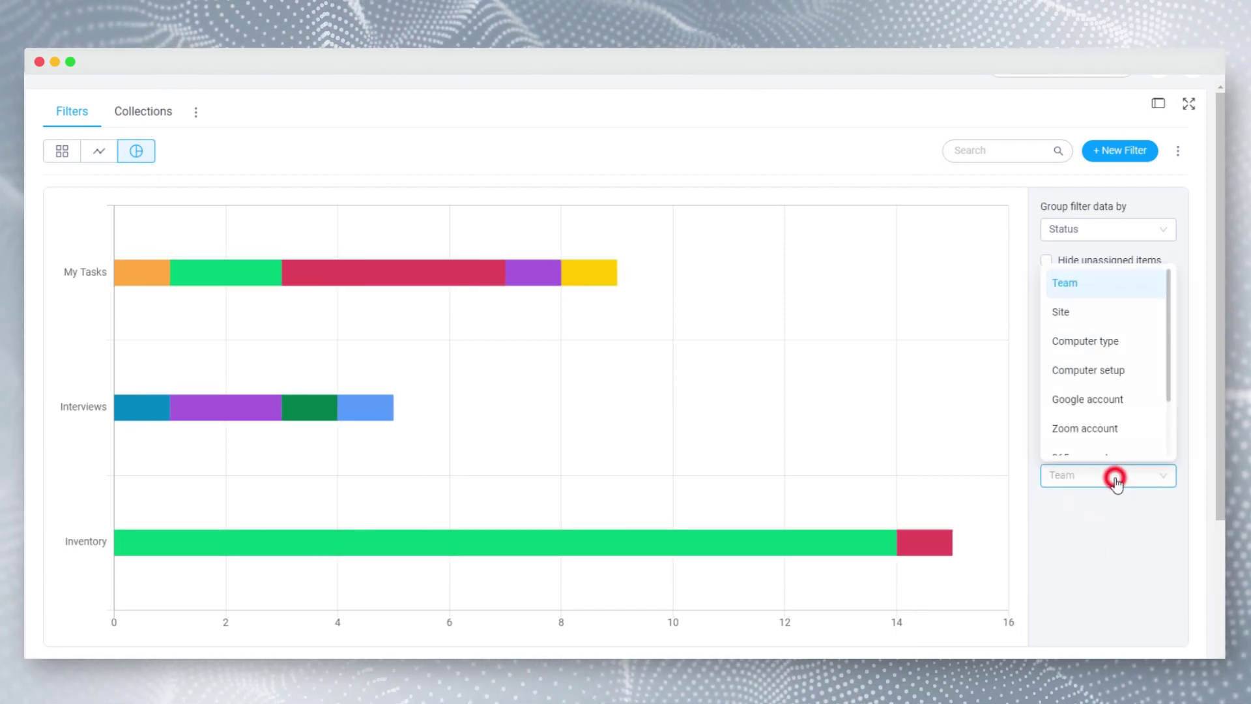
left_click(1106, 313)
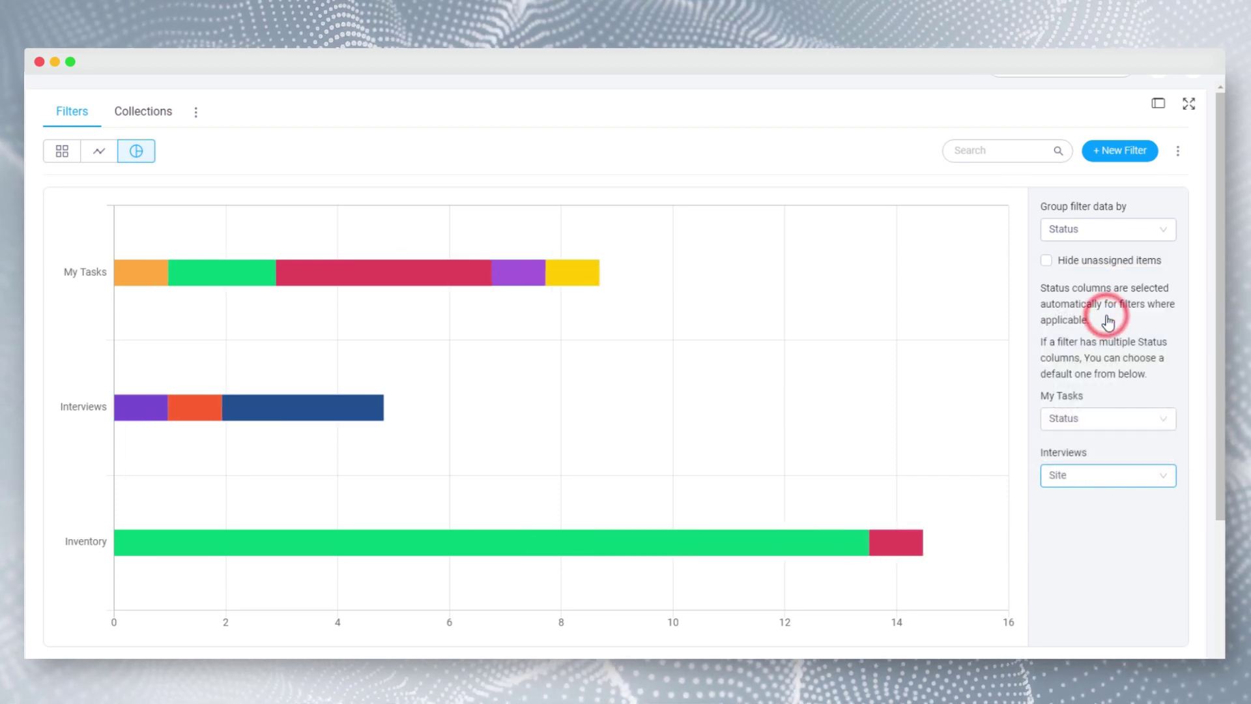
left_click(1109, 234)
left_click(1101, 293)
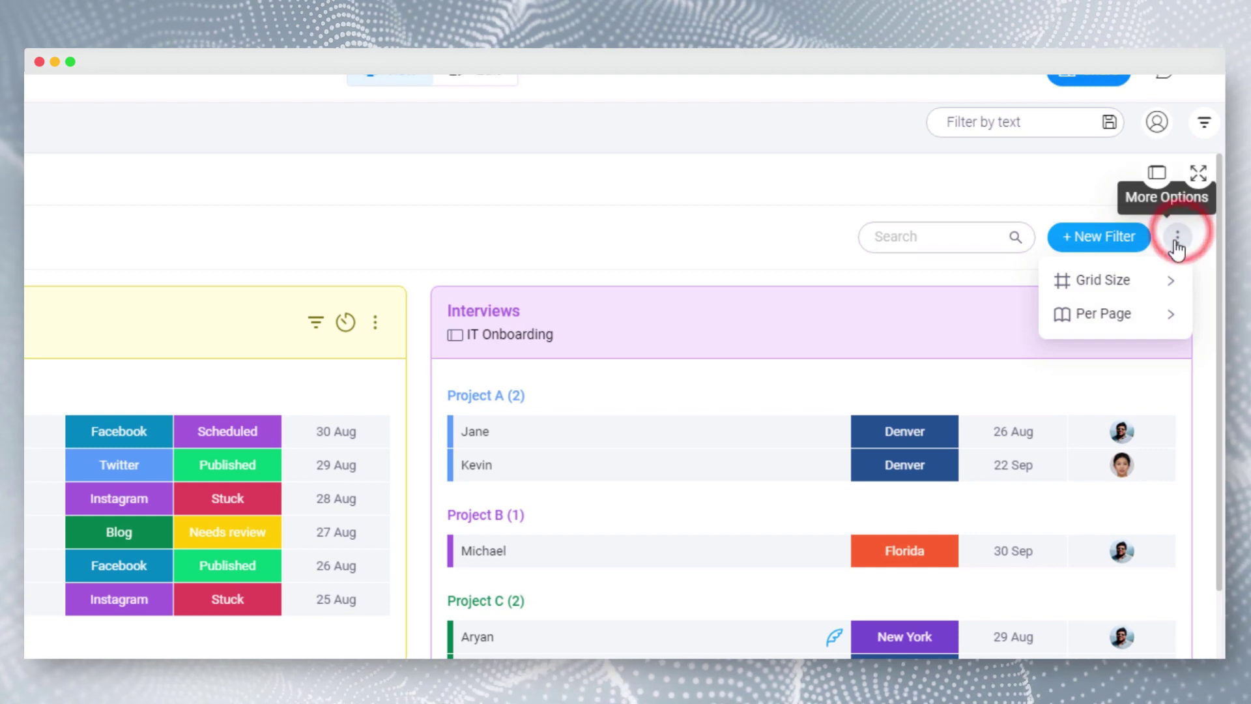
- Set the filter cards to a grid size of 4 with 5 items per page
mouse_move(1108, 234)
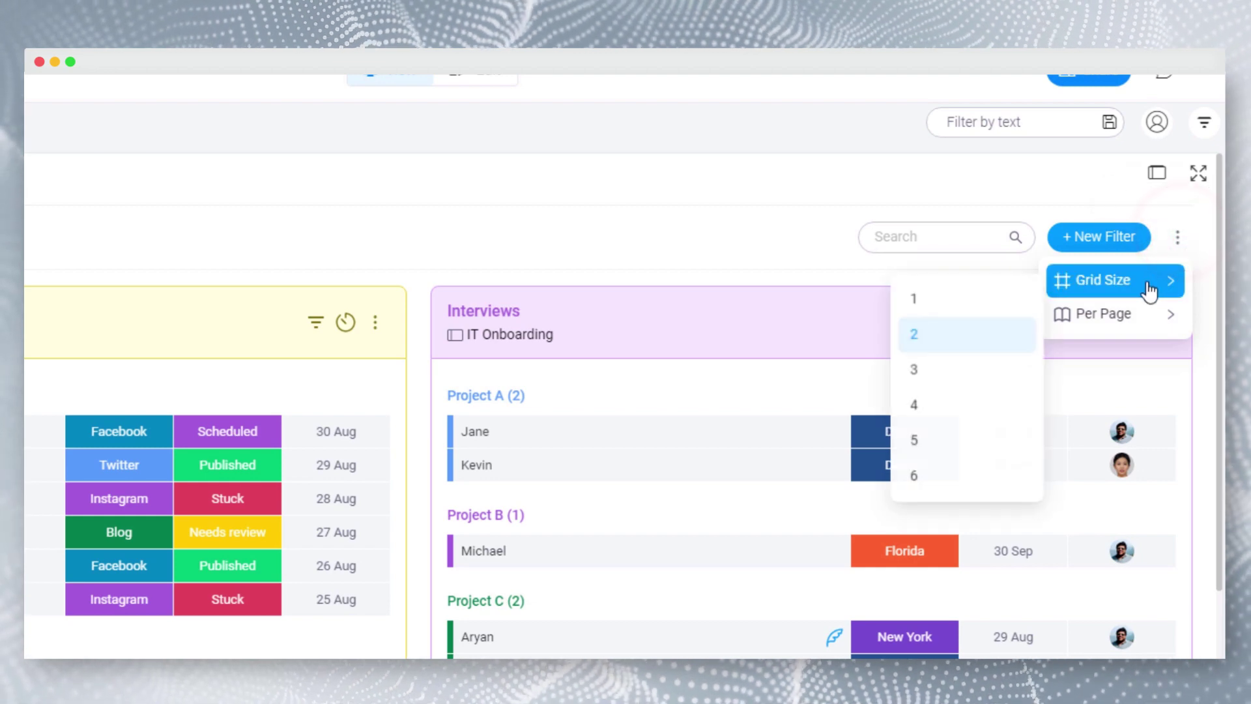
left_click(927, 410)
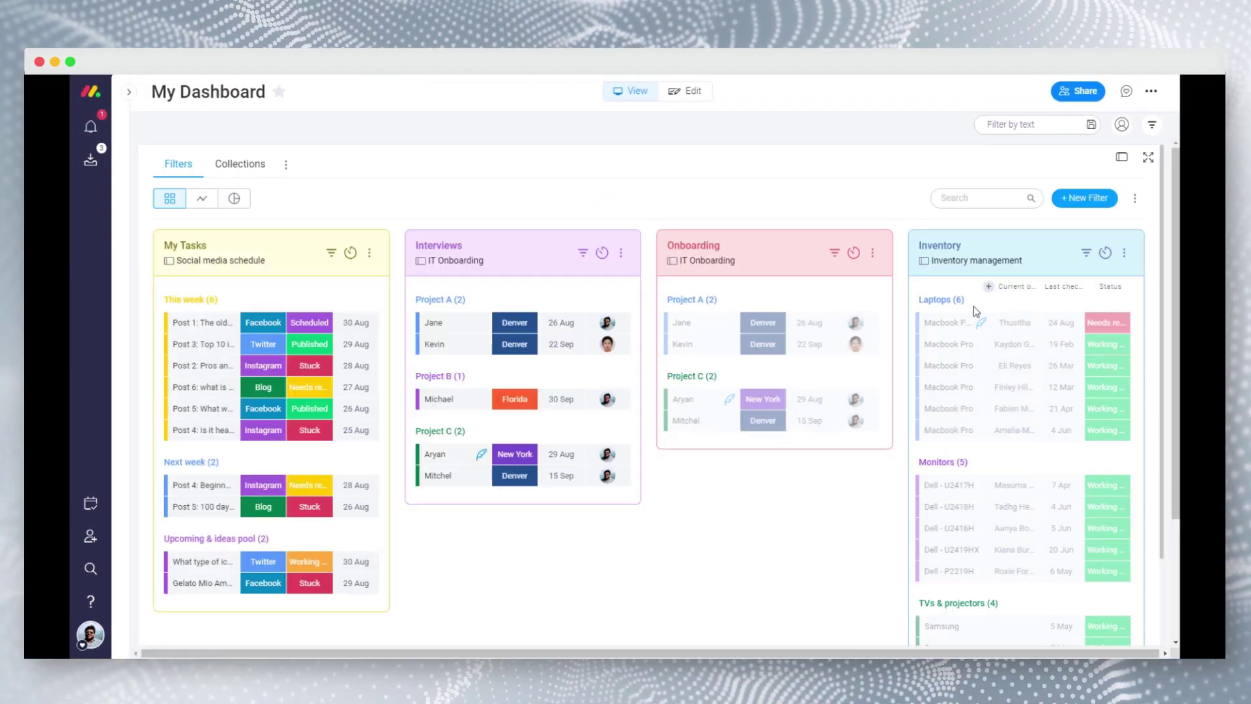
left_click(1134, 197)
mouse_move(1081, 246)
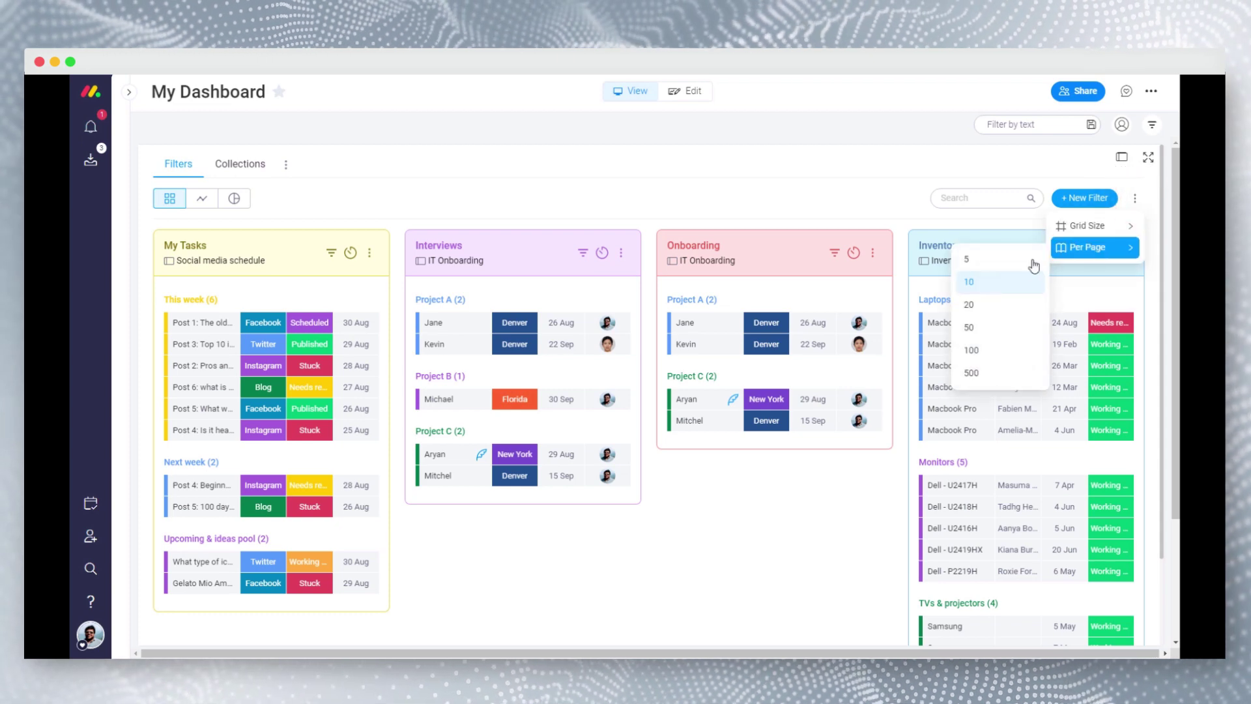
left_click(1028, 261)
- Page the This week group to page 2 and back, then hide the view toolbar
left_click(408, 252)
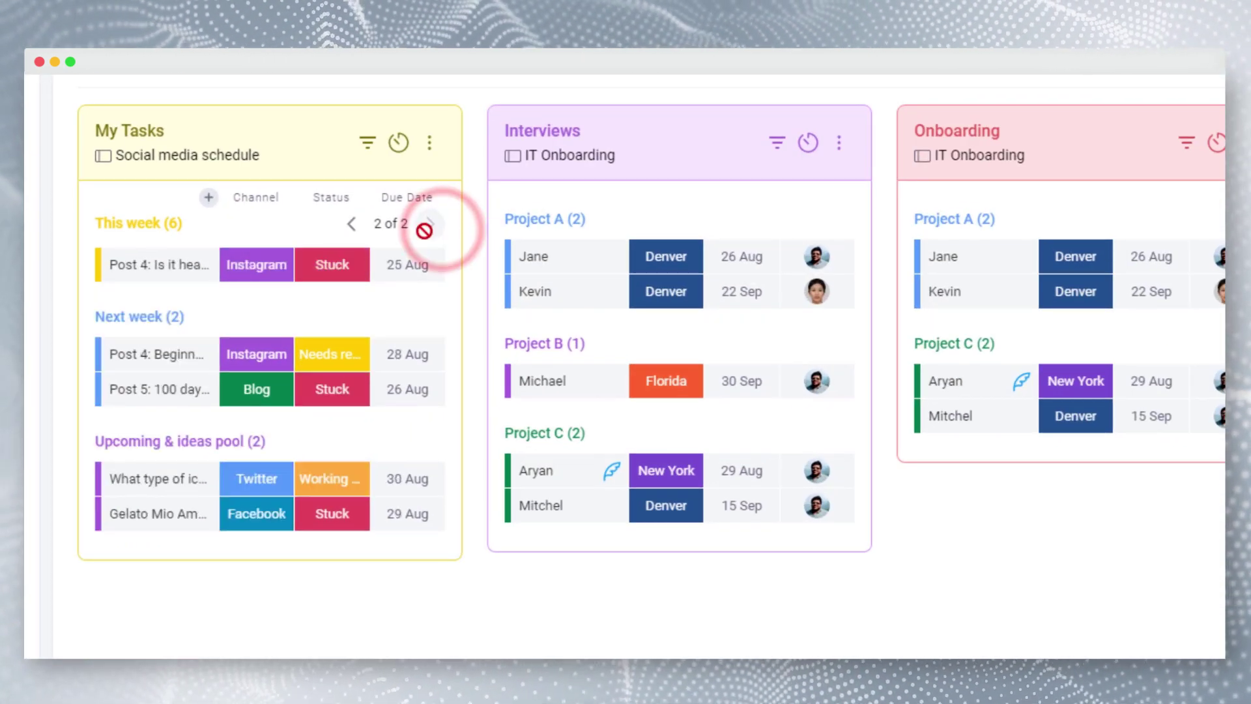
left_click(340, 252)
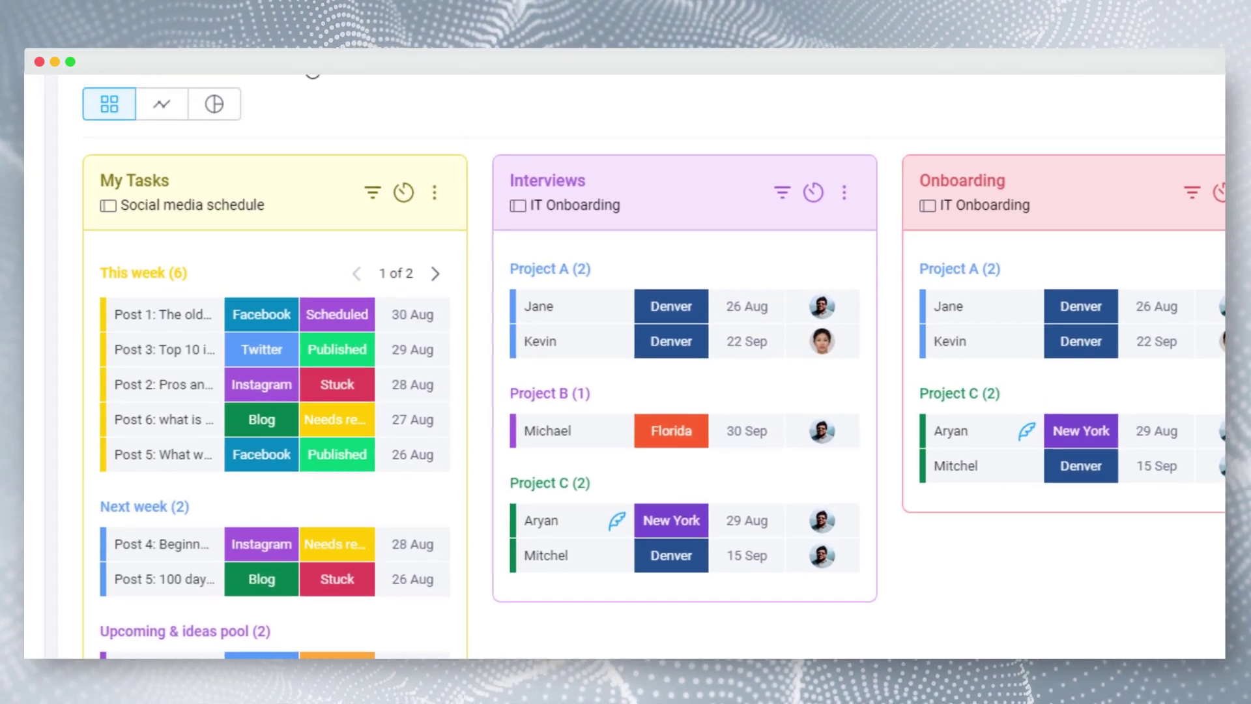
left_click(318, 222)
left_click(349, 307)
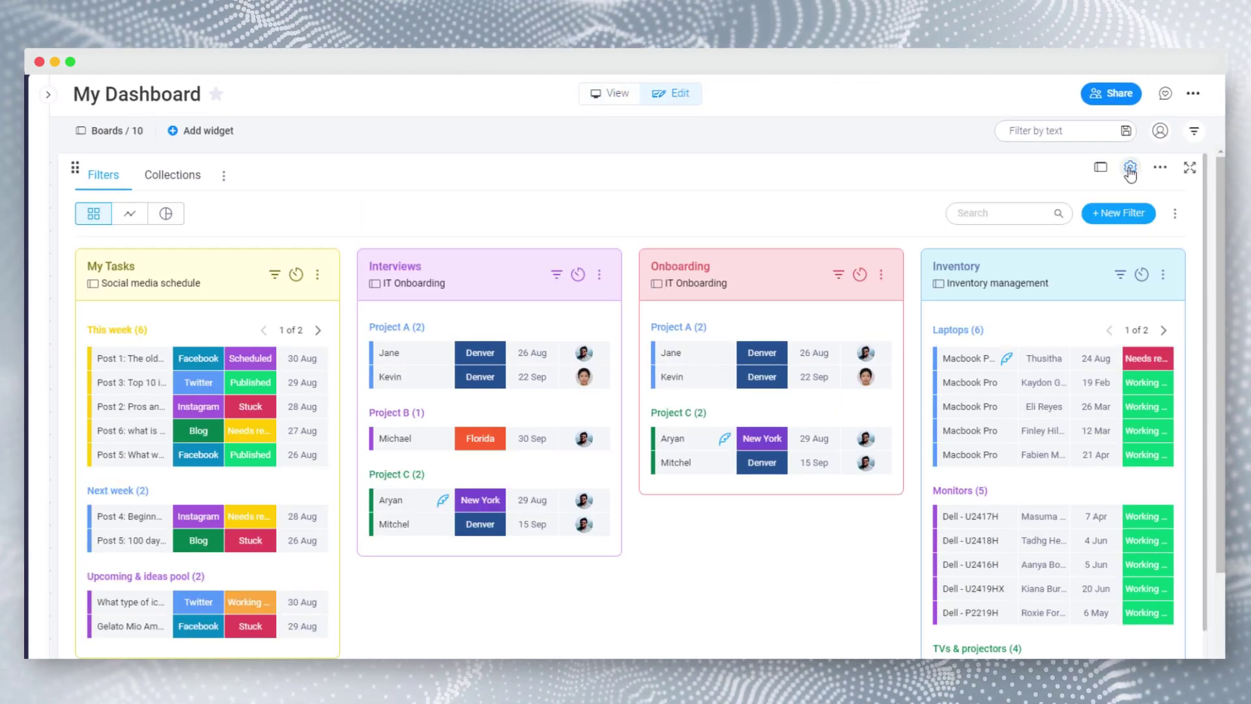
- In the widget settings, name the view 'Project ABC' and add a teammate as View Admin
left_click(1130, 170)
left_click(1038, 222)
type("Project ABC")
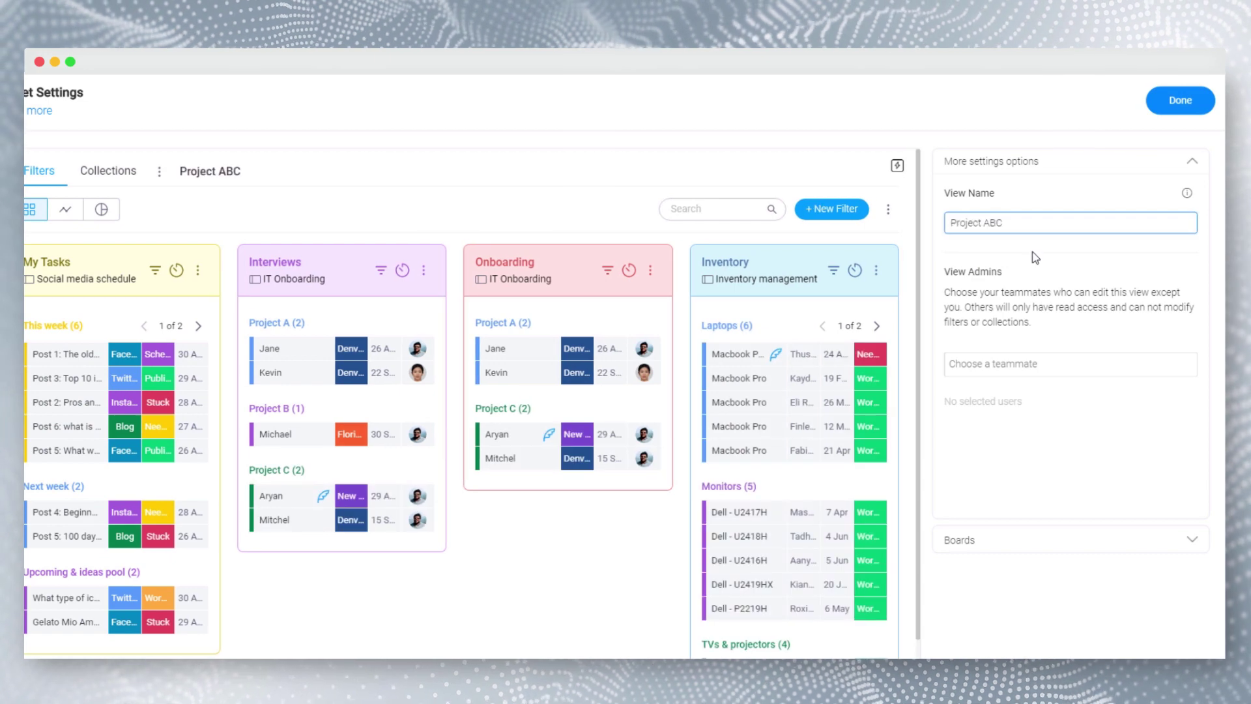
left_click(1003, 415)
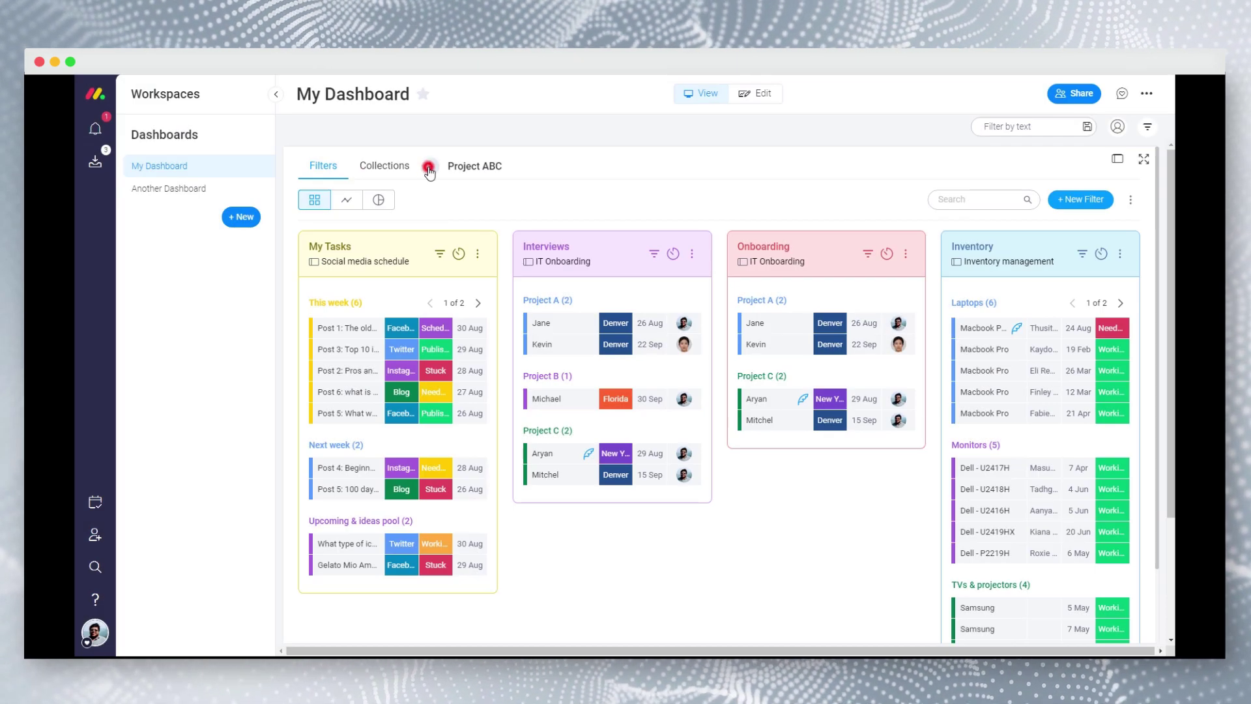
- Export the view, including self notes, as My View.1view, then switch to Another Dashboard
left_click(429, 168)
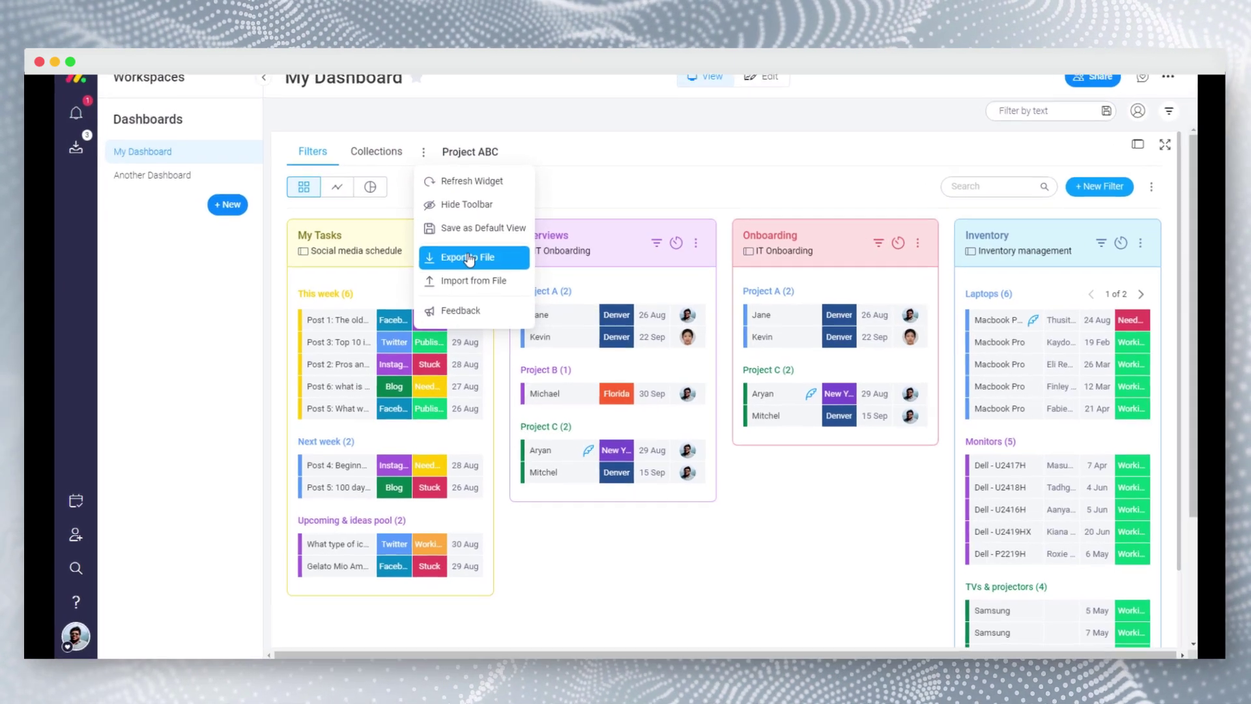
left_click(469, 267)
type("My View")
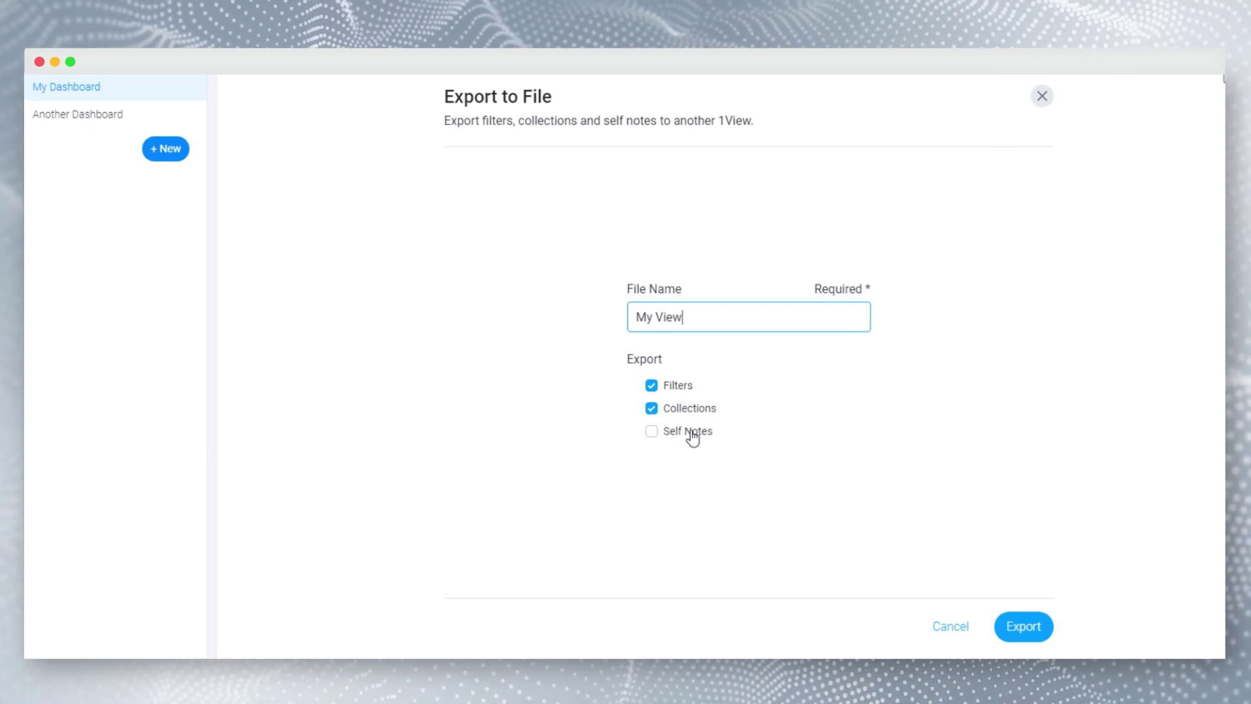
left_click(691, 432)
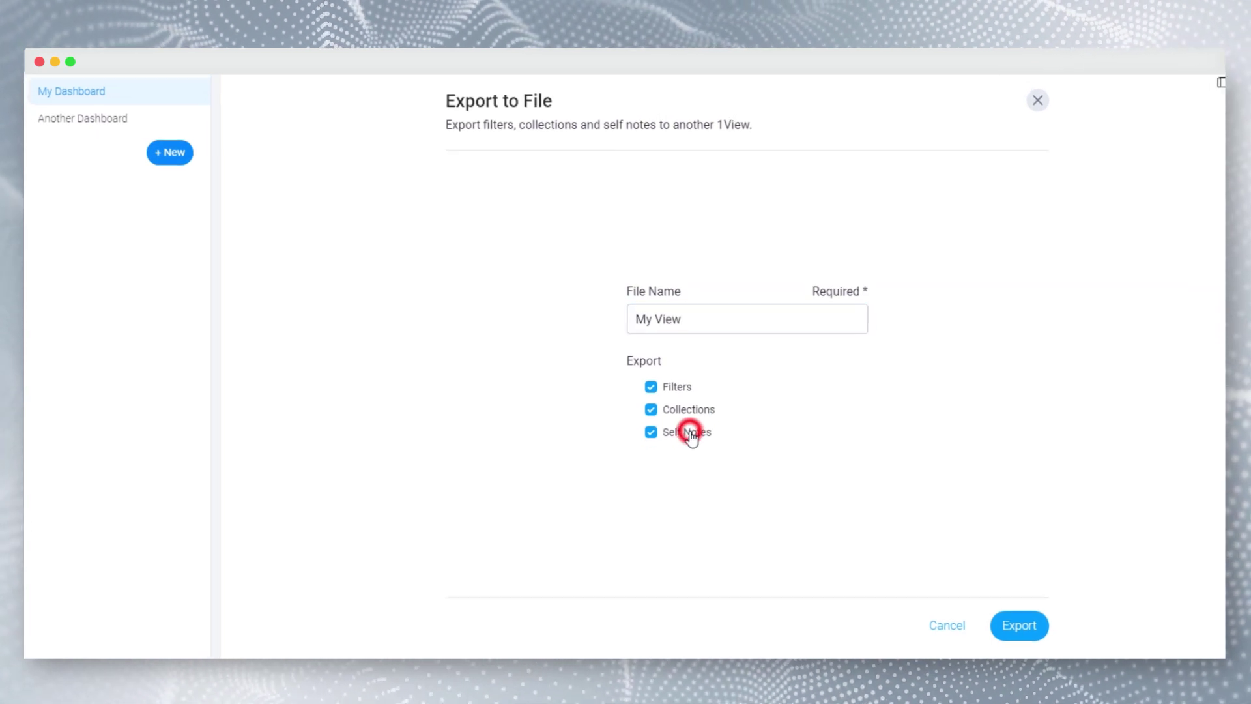
left_click(1023, 626)
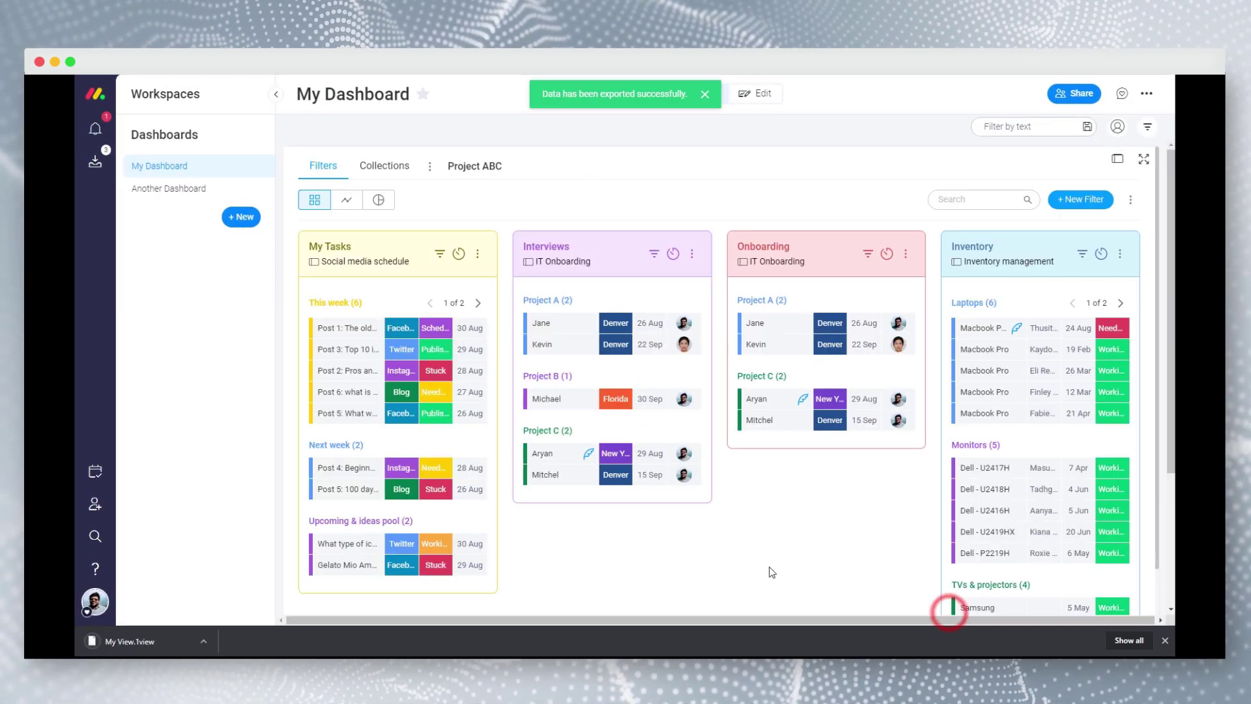
left_click(199, 194)
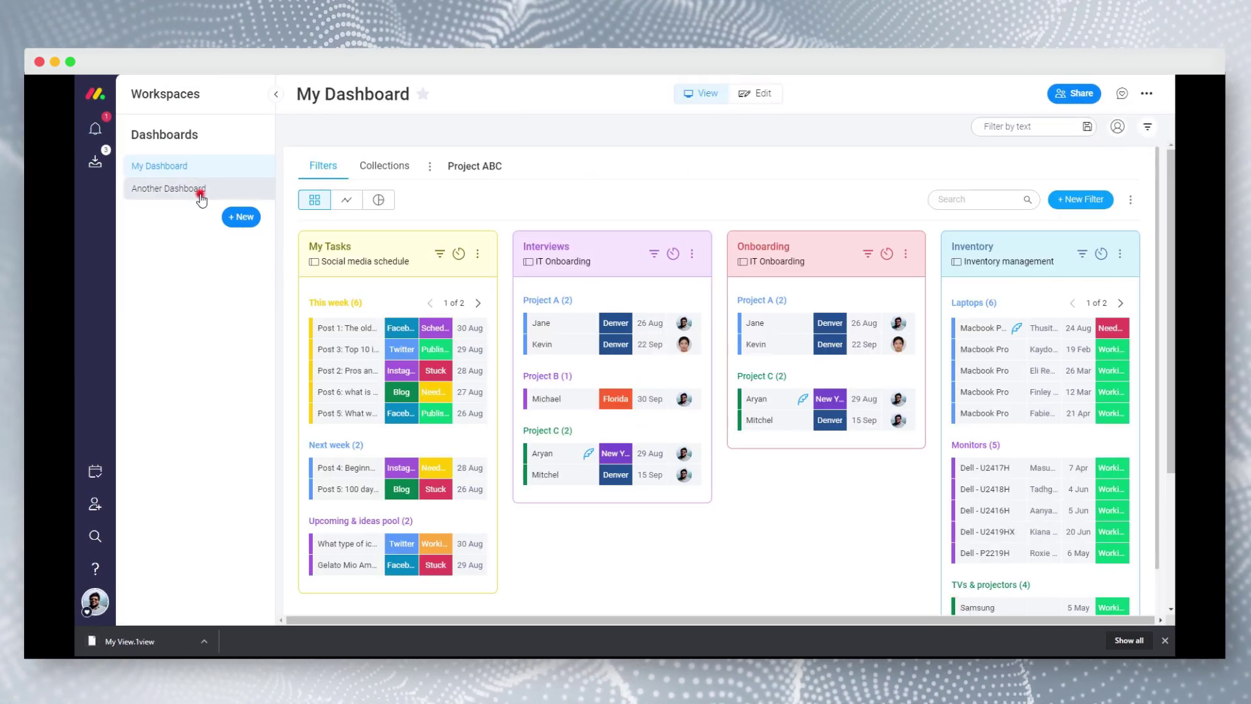
- Import My View.1view into Another Dashboard with its self notes included
left_click(430, 166)
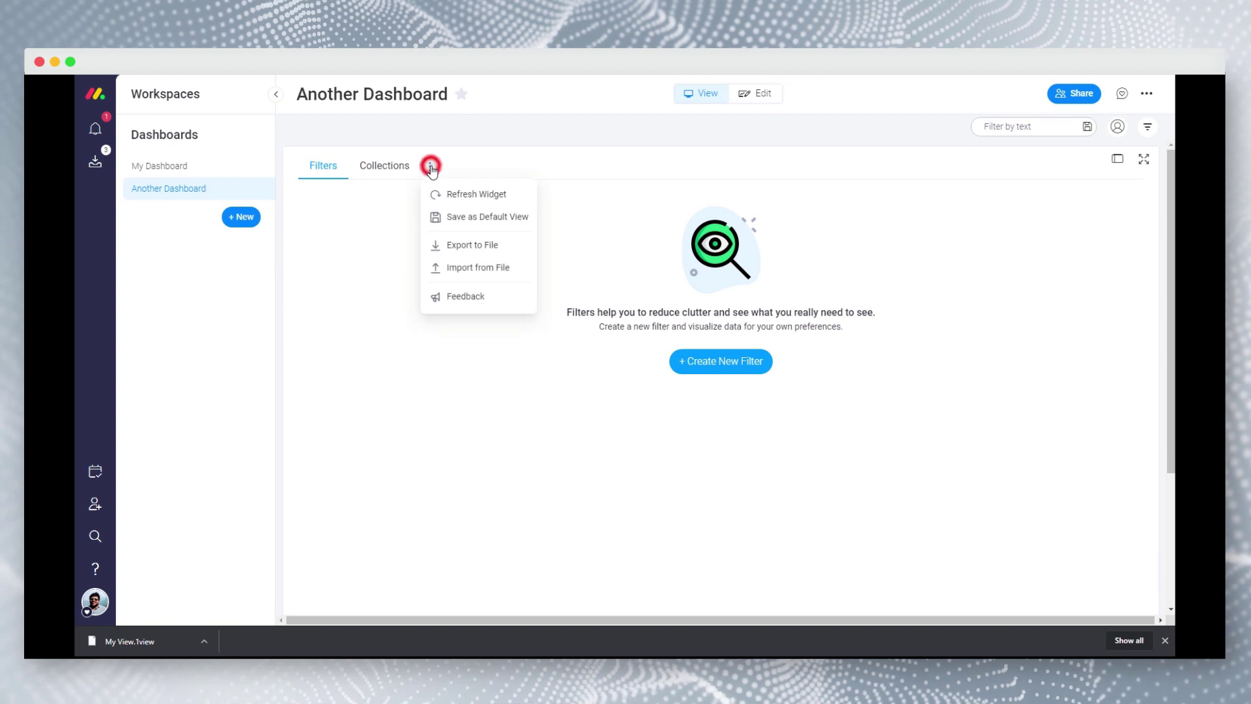
left_click(441, 267)
left_click(710, 358)
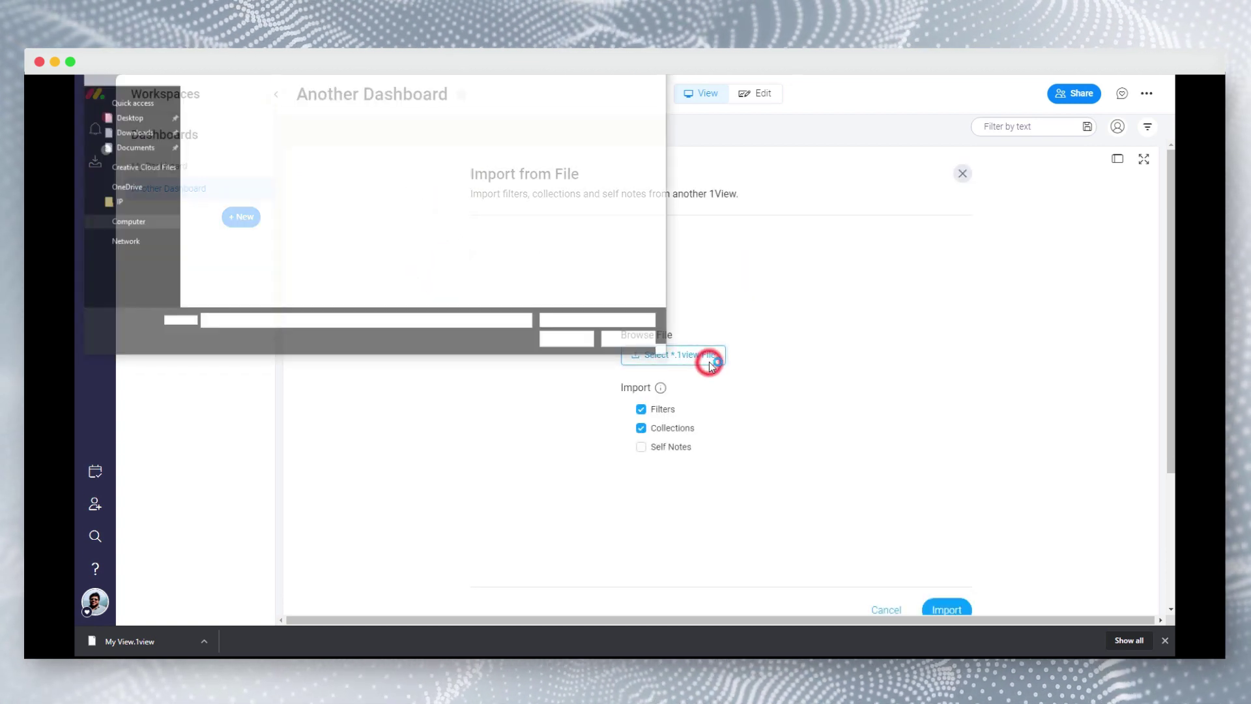
double_click(324, 118)
left_click(675, 457)
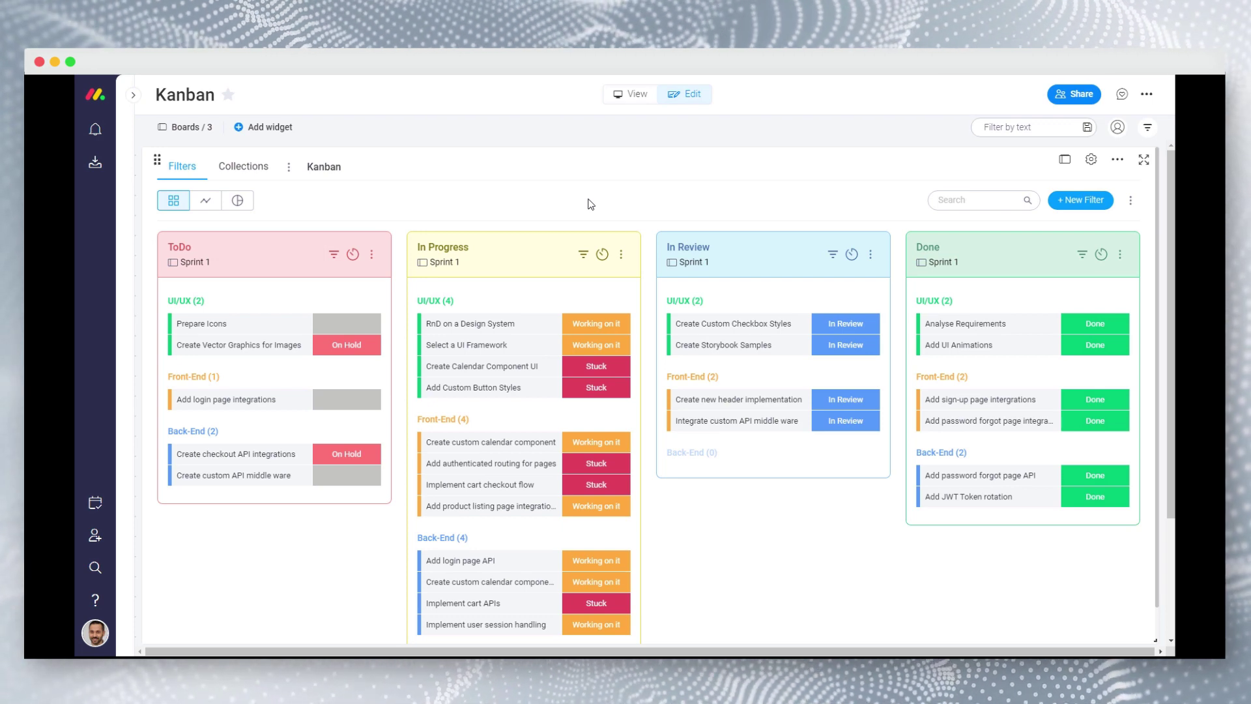
- Review the ToDo column's filter, then set RnD on a Design System to In Review
left_click(331, 254)
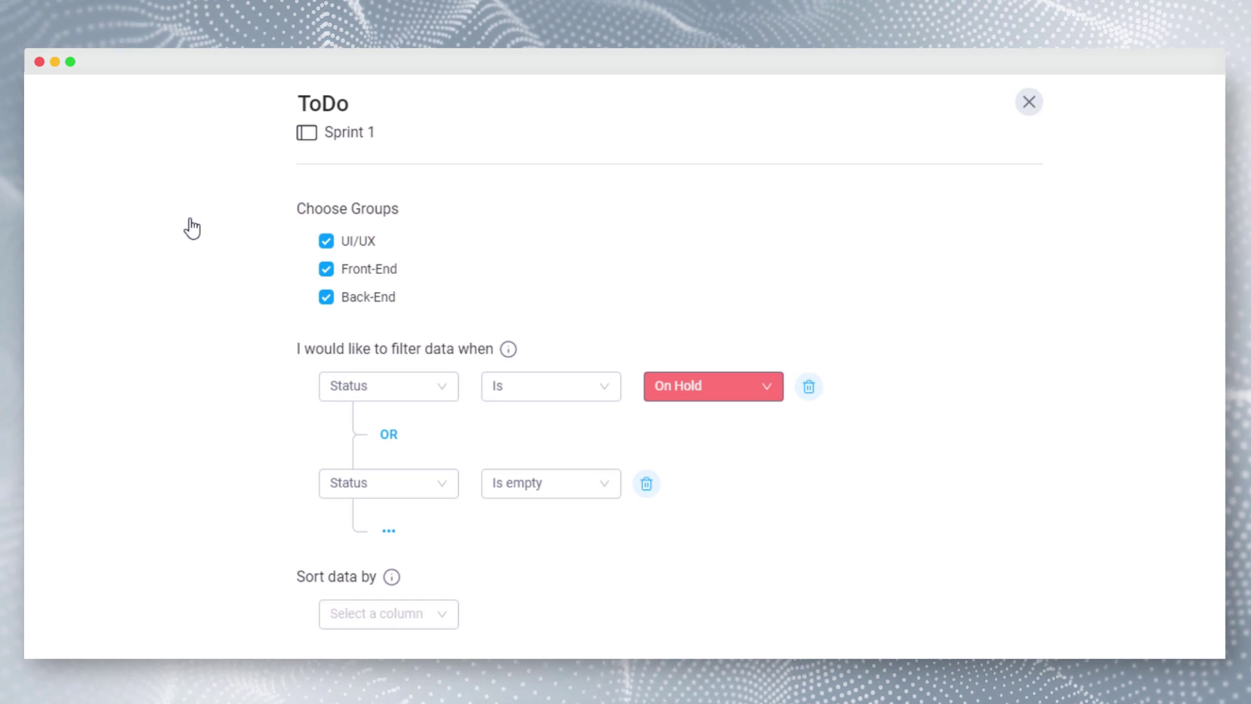
left_click(1028, 101)
left_click(447, 321)
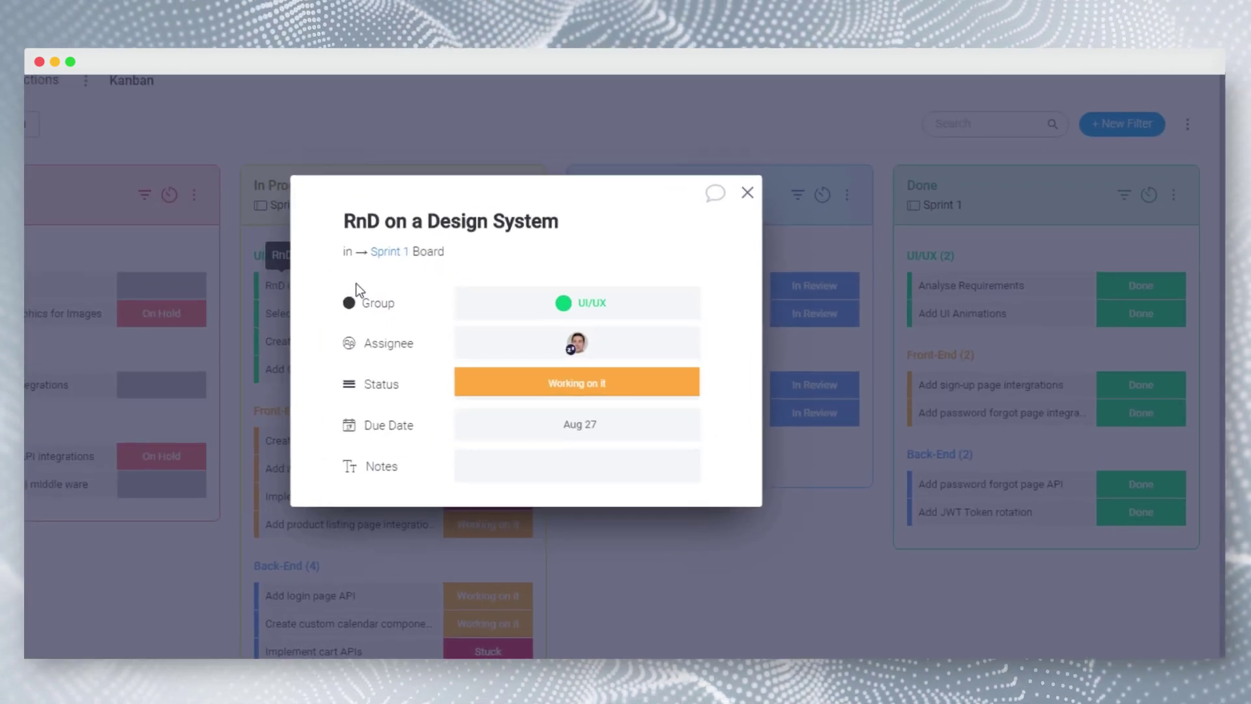
left_click(577, 382)
left_click(525, 550)
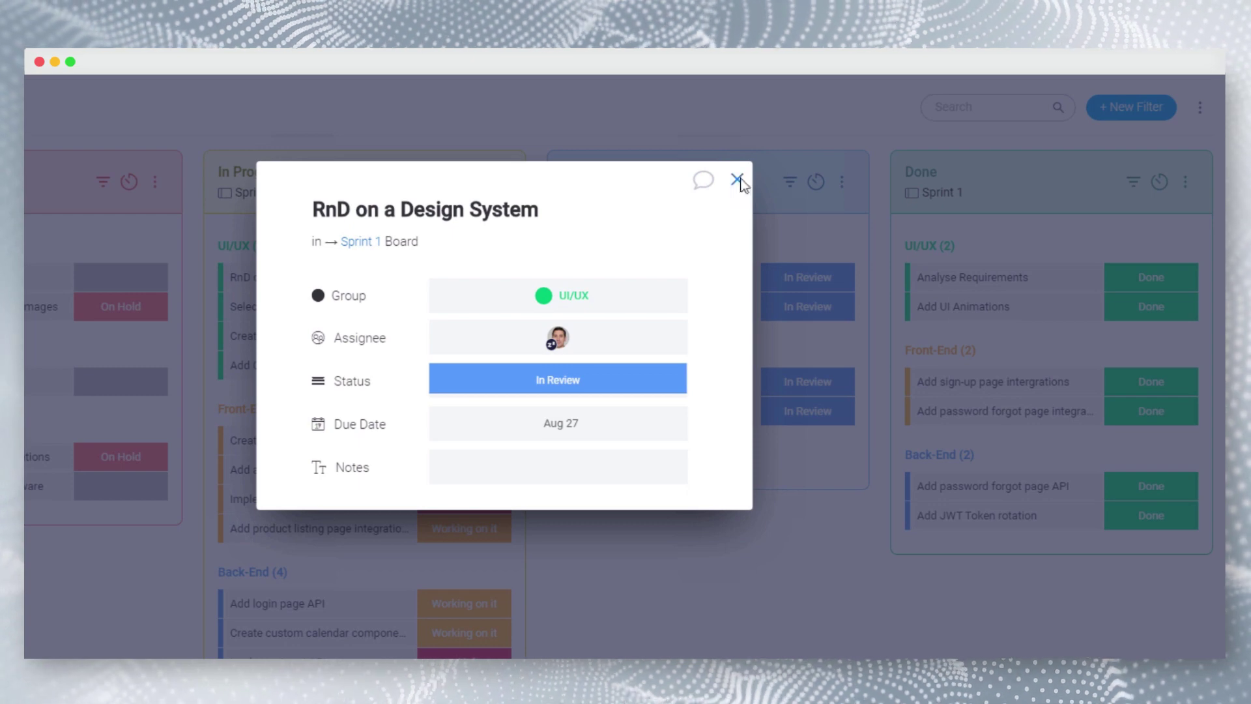
left_click(737, 180)
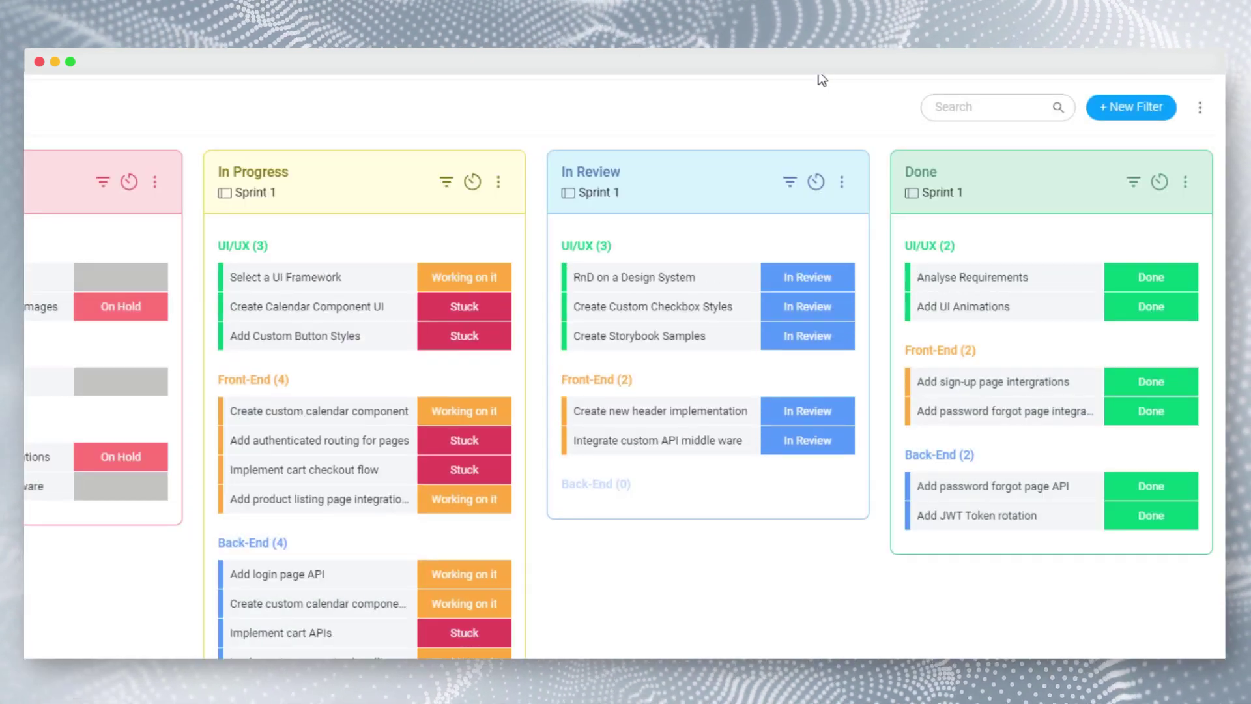
- Set Select a UI Framework to In Review and Create new header implementation to Done
left_click(319, 284)
left_click(503, 383)
left_click(505, 556)
left_click(736, 177)
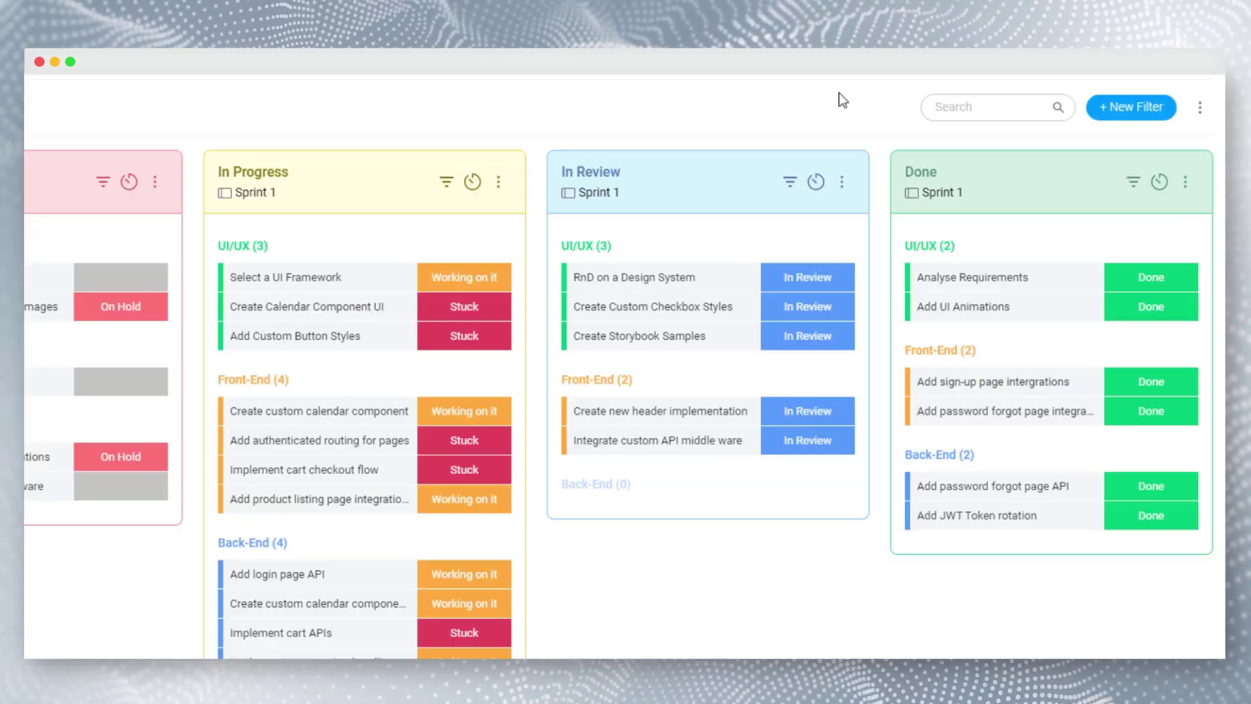
left_click(662, 440)
left_click(558, 378)
left_click(502, 452)
left_click(737, 177)
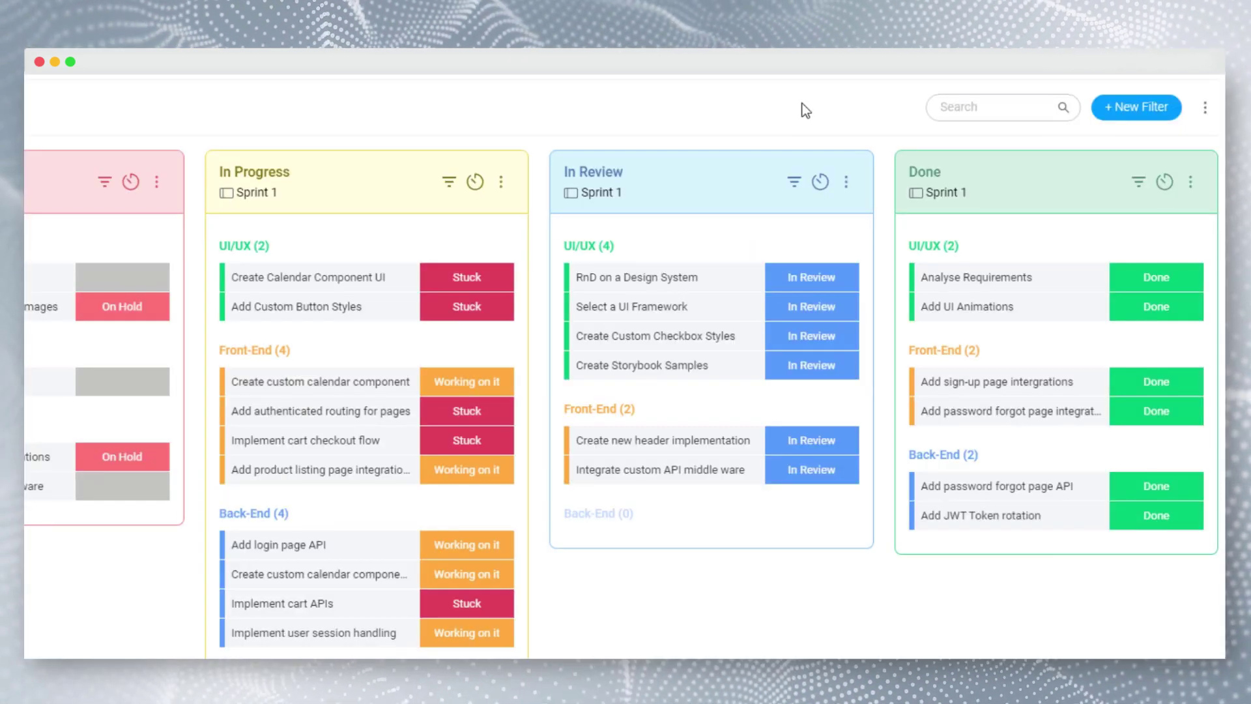